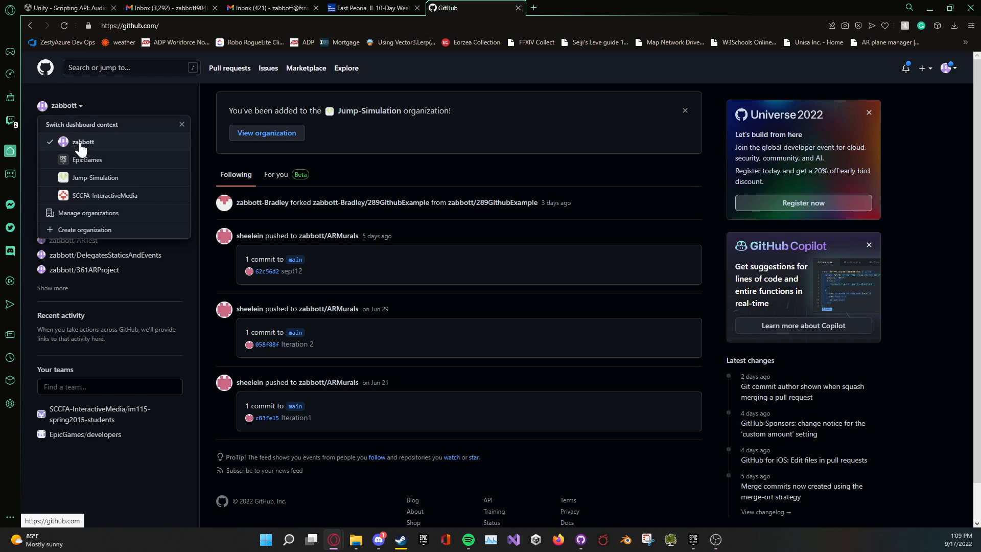
# - Switch to GitHub Desktop and open the account options
pyautogui.click(58, 104)
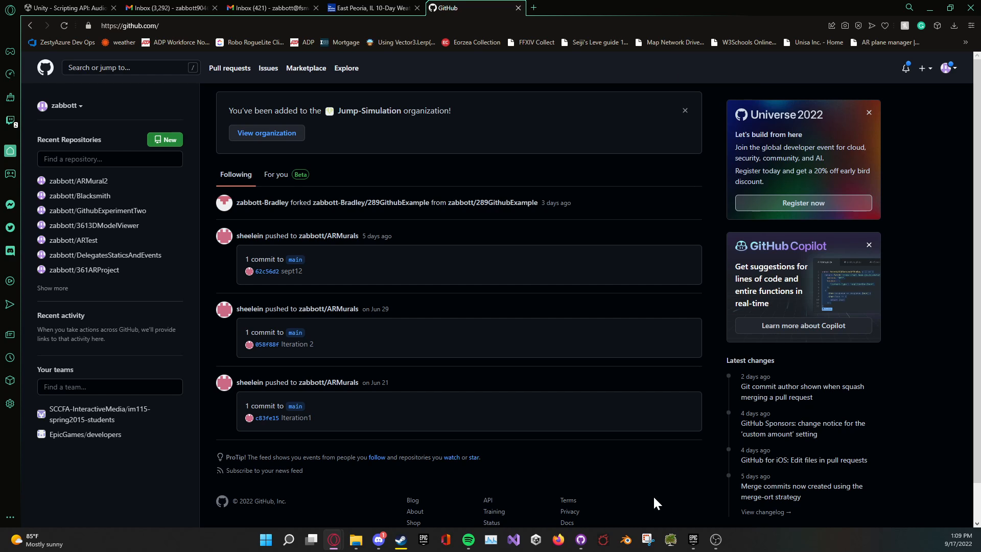
pyautogui.click(581, 539)
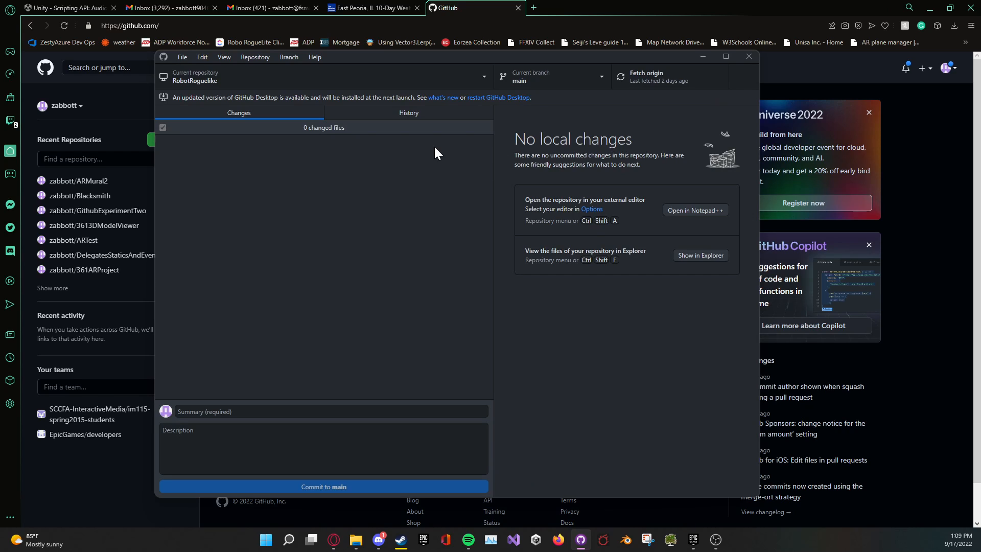
pyautogui.moveTo(377, 62)
pyautogui.mouseDown()
pyautogui.moveTo(431, 83)
pyautogui.moveTo(391, 51)
pyautogui.moveTo(383, 62)
pyautogui.mouseUp()
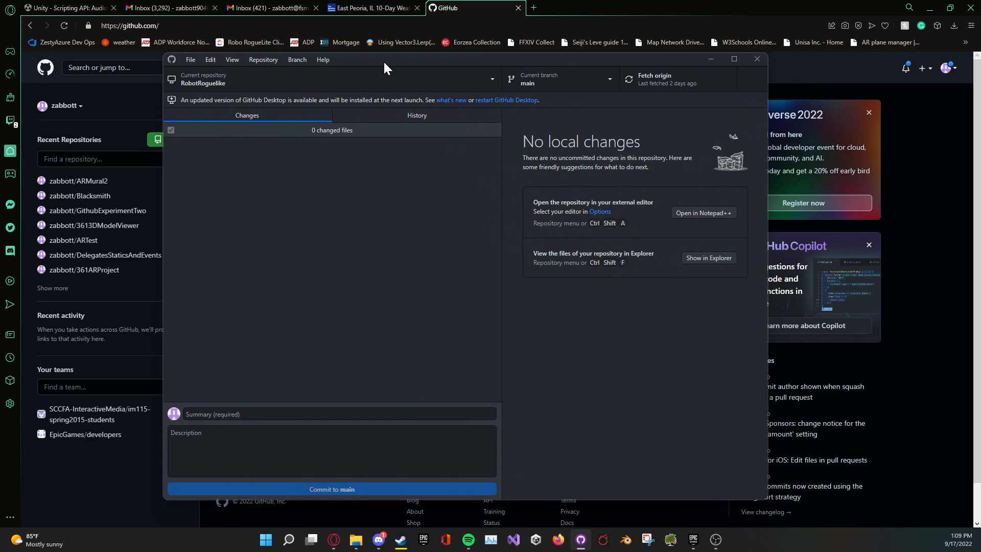
pyautogui.click(195, 61)
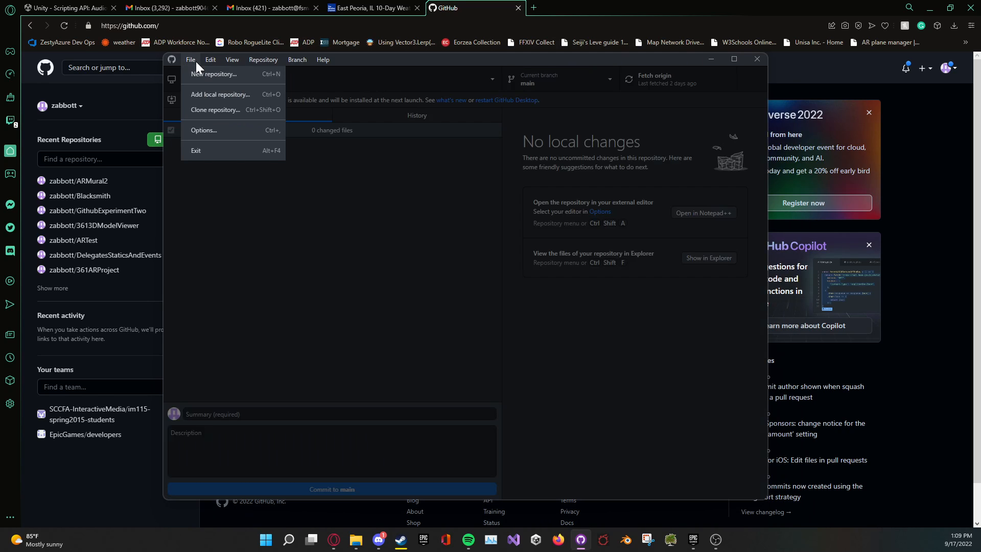
pyautogui.click(203, 130)
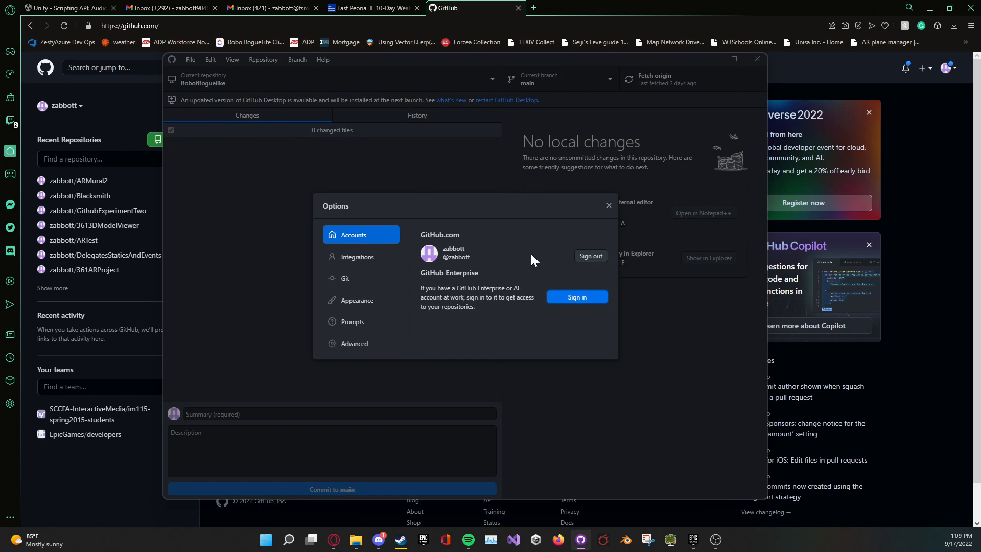
# - Sign out of the GitHub.com account and sign back in through the browser, allowing it to open GitHub Desktop
pyautogui.click(593, 257)
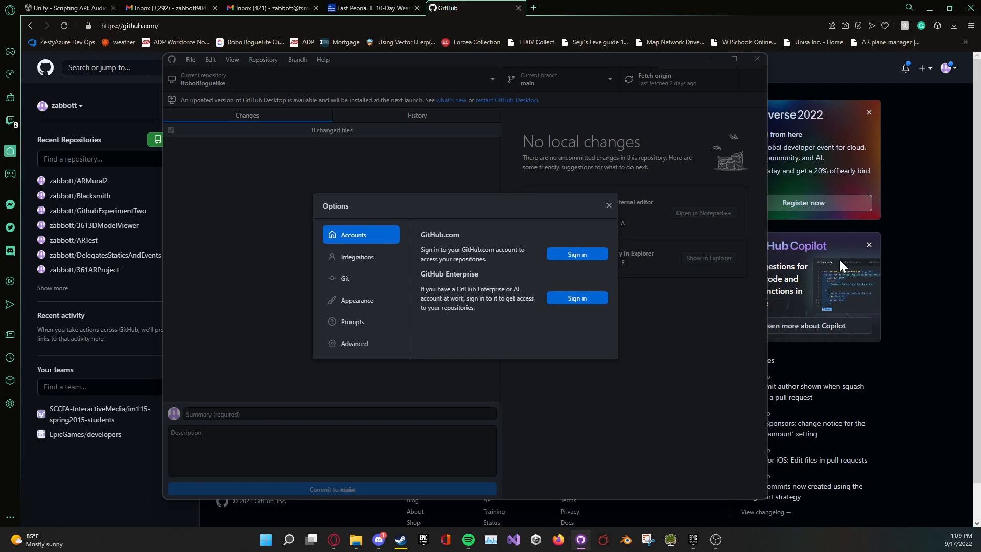
pyautogui.click(570, 254)
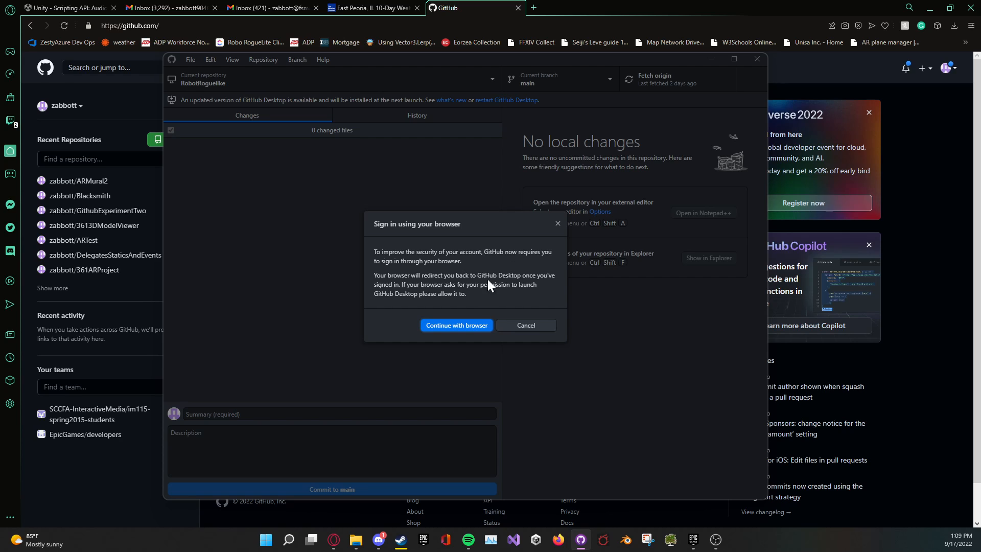
pyautogui.click(458, 327)
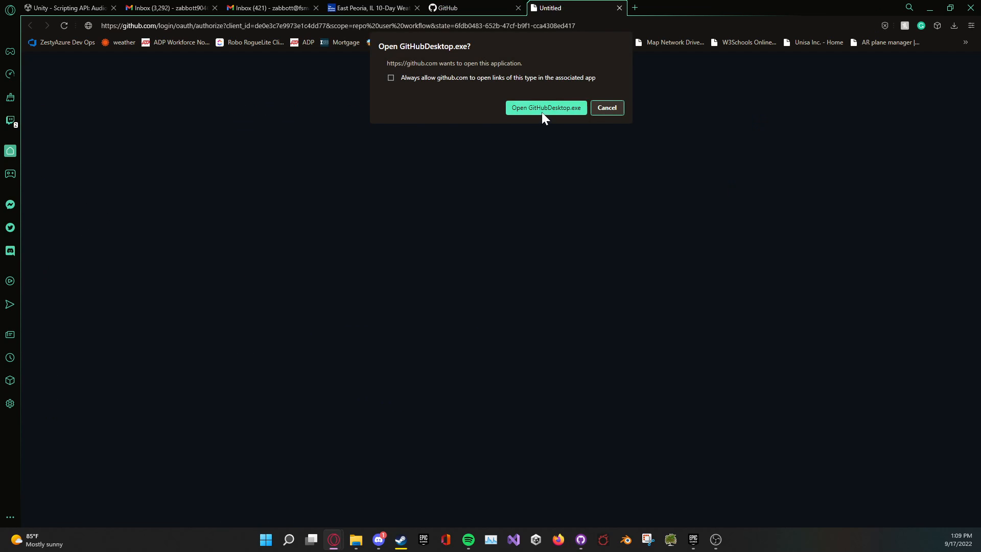
pyautogui.click(543, 113)
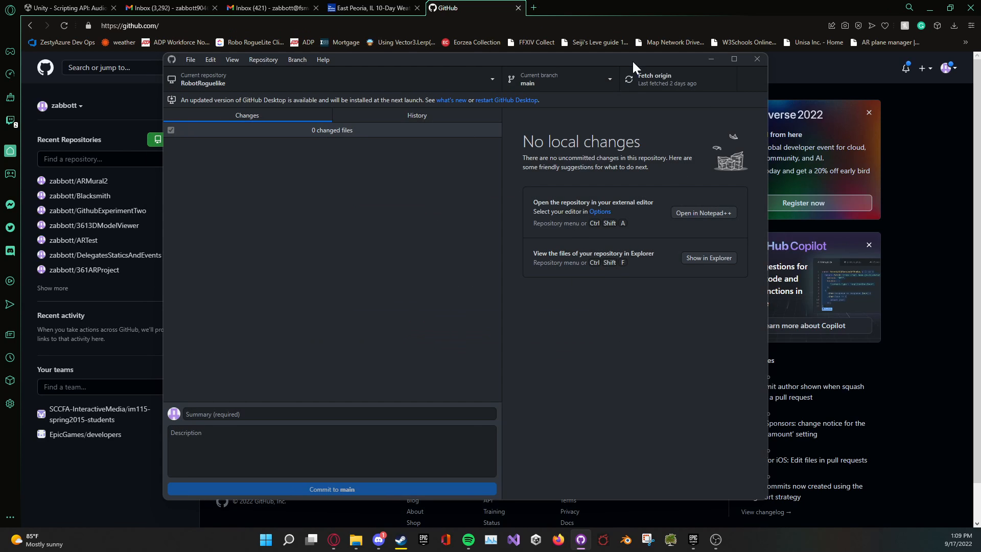
# - Return to GitHub in the browser and start a new repository named OurGithubVideoRepo
pyautogui.moveTo(625, 57); pyautogui.dragTo(658, 61)
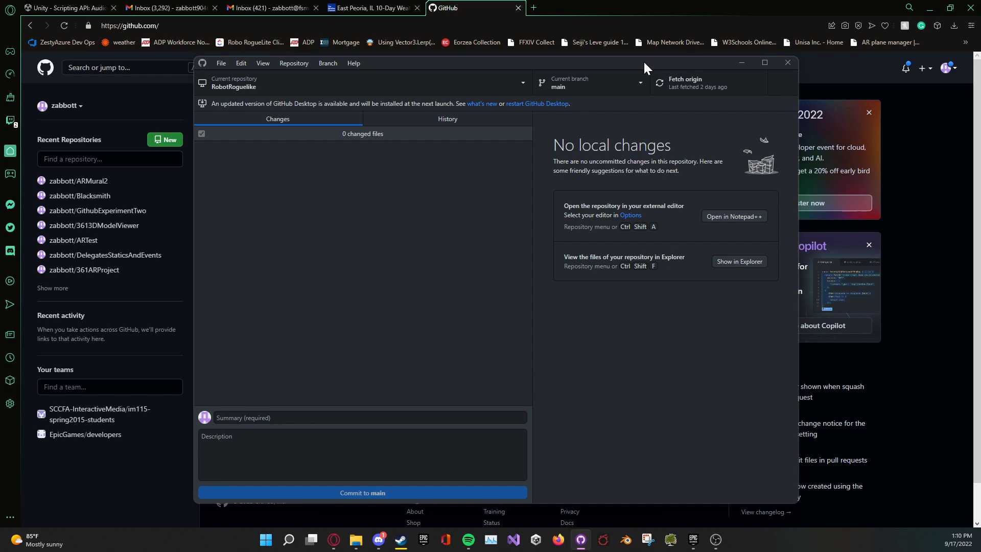
pyautogui.click(741, 62)
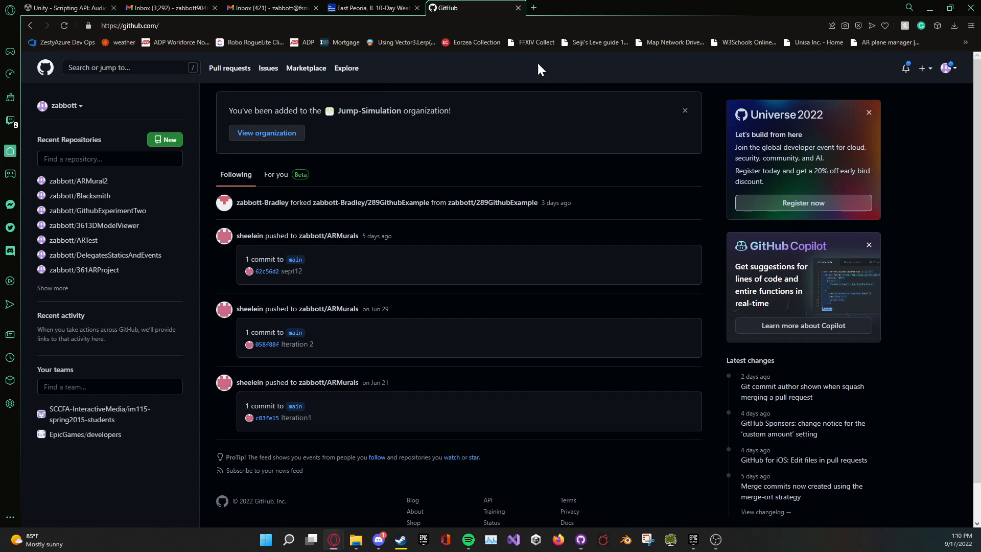
pyautogui.click(175, 139)
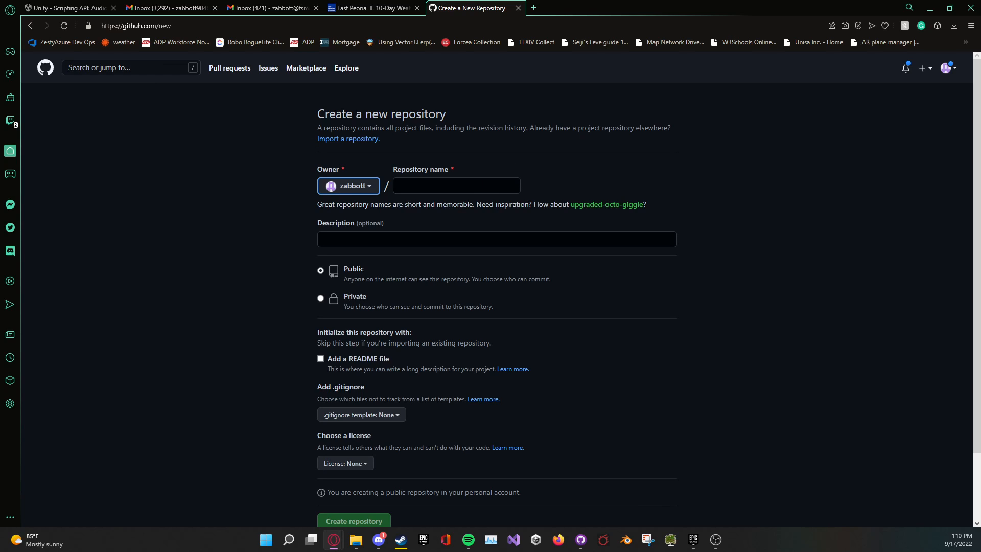
pyautogui.click(420, 185)
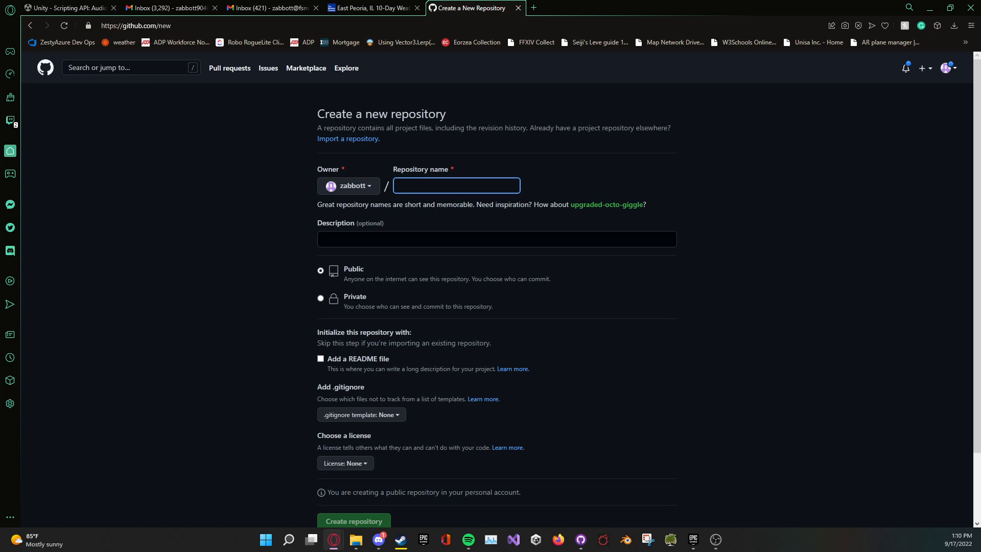
pyautogui.write('OurGithubVideoRepo')
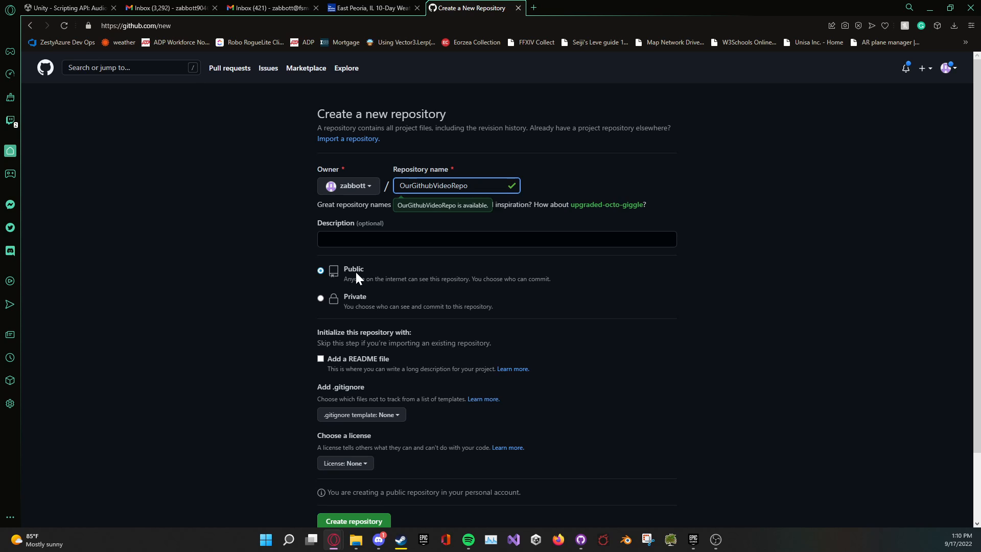
# - Choose the Unity .gitignore template and create the public repository
pyautogui.scroll(-2, 432, 313)
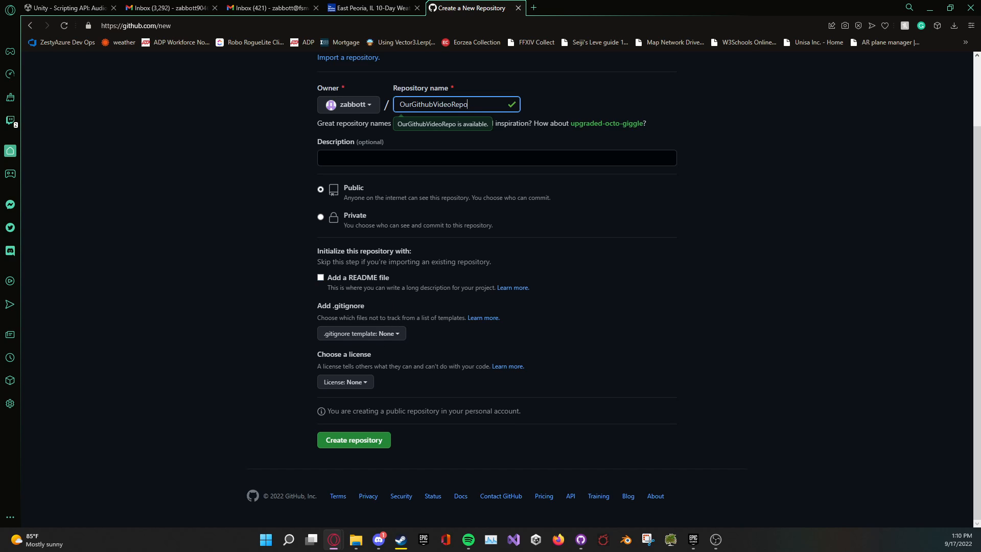
pyautogui.click(367, 338)
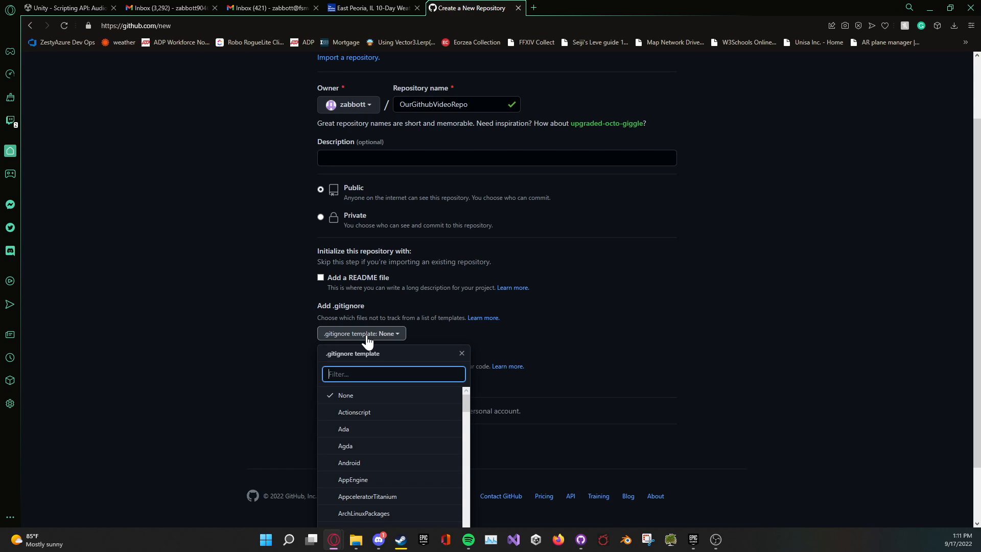
pyautogui.write('unity')
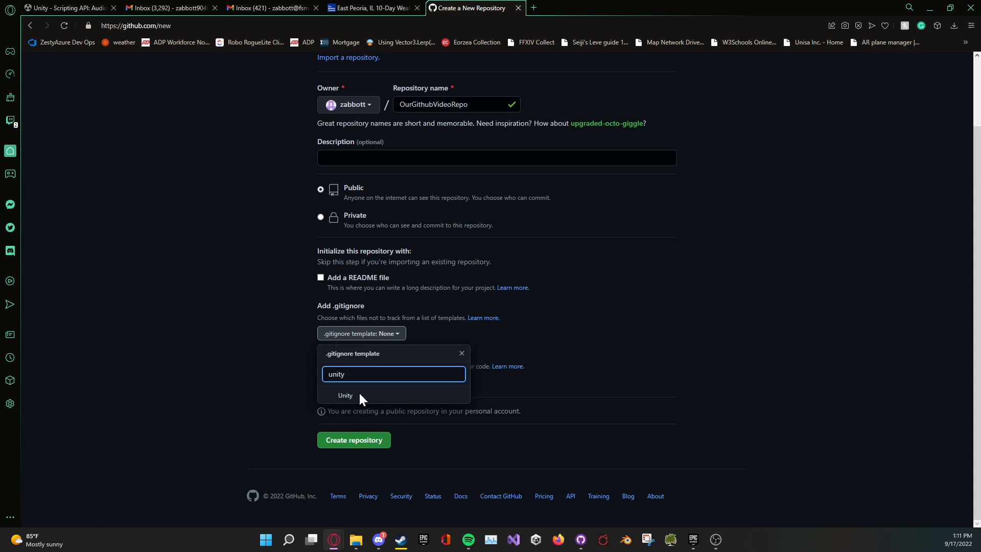
pyautogui.click(356, 400)
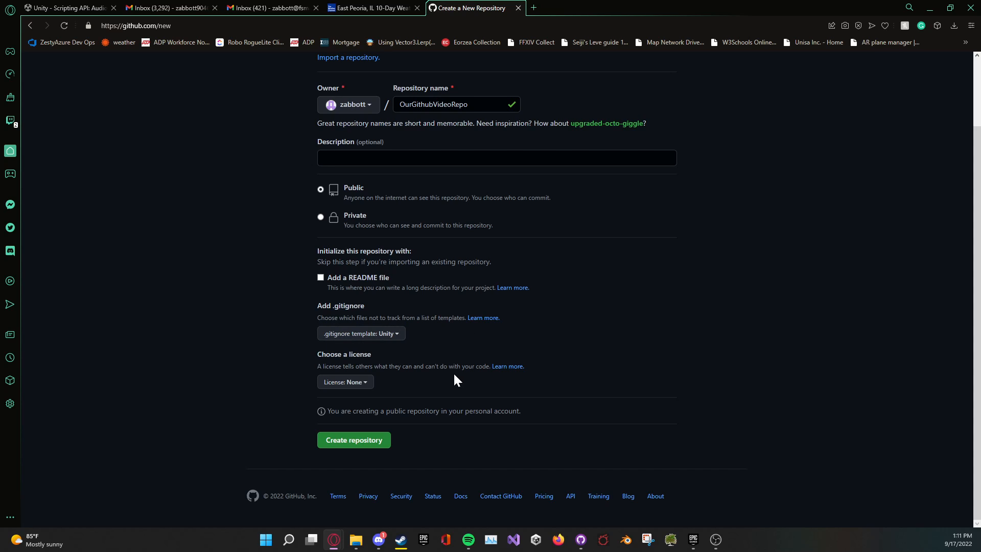
pyautogui.click(344, 445)
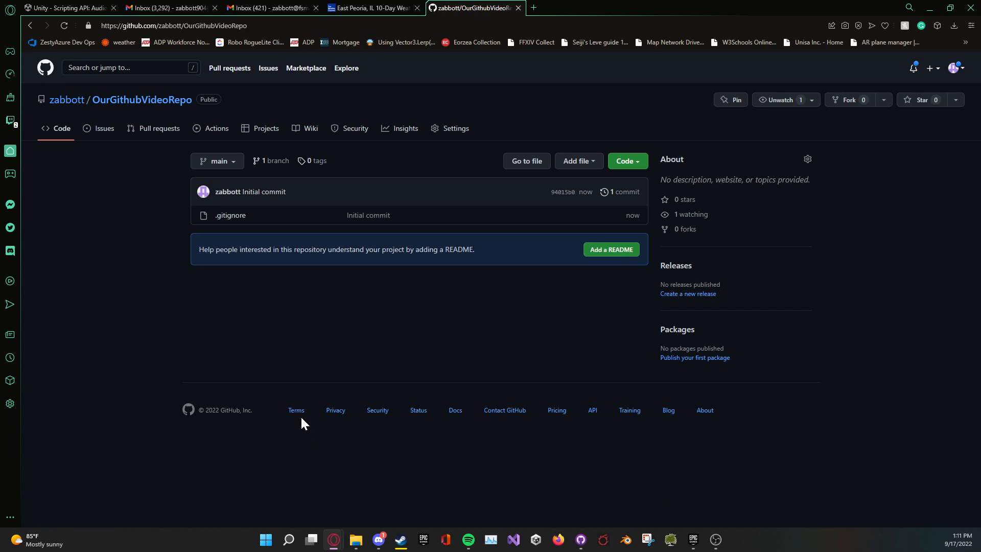
# - Open the new repository with GitHub Desktop to start cloning it
pyautogui.moveTo(62, 110)
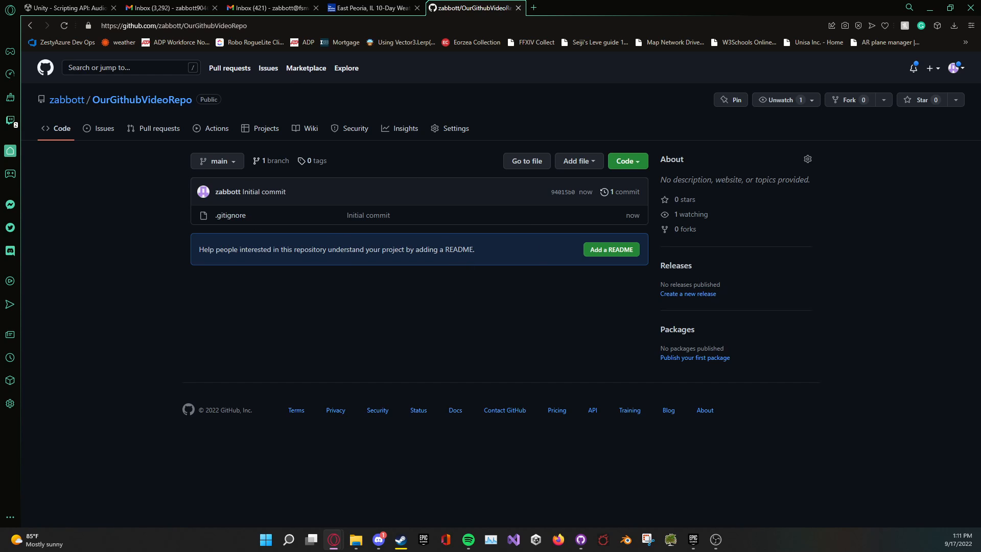
pyautogui.click(639, 162)
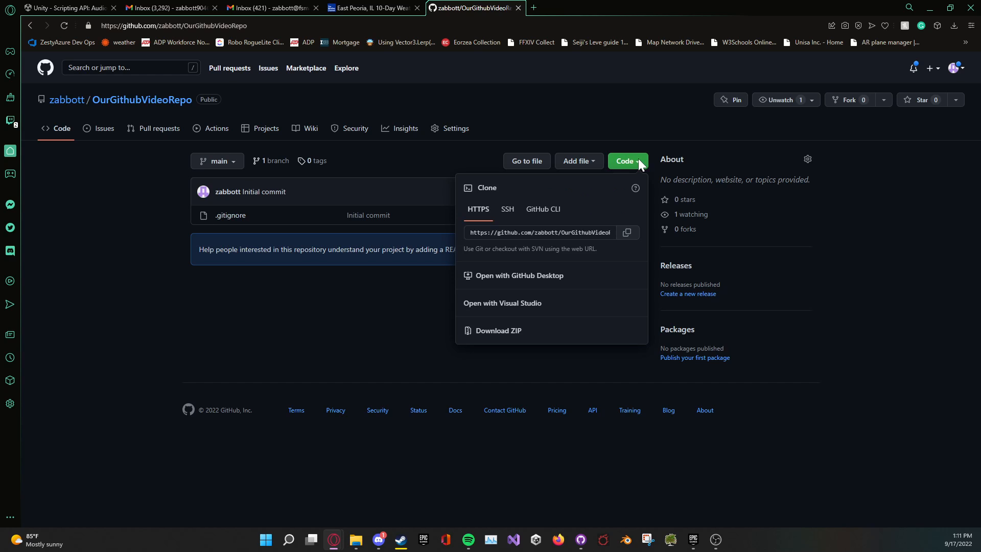
pyautogui.click(494, 277)
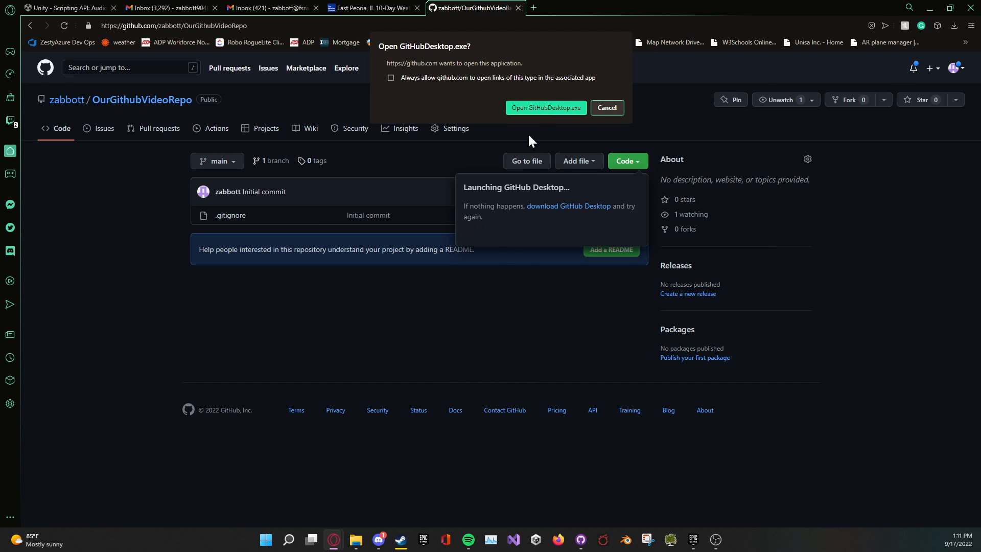
pyautogui.click(538, 111)
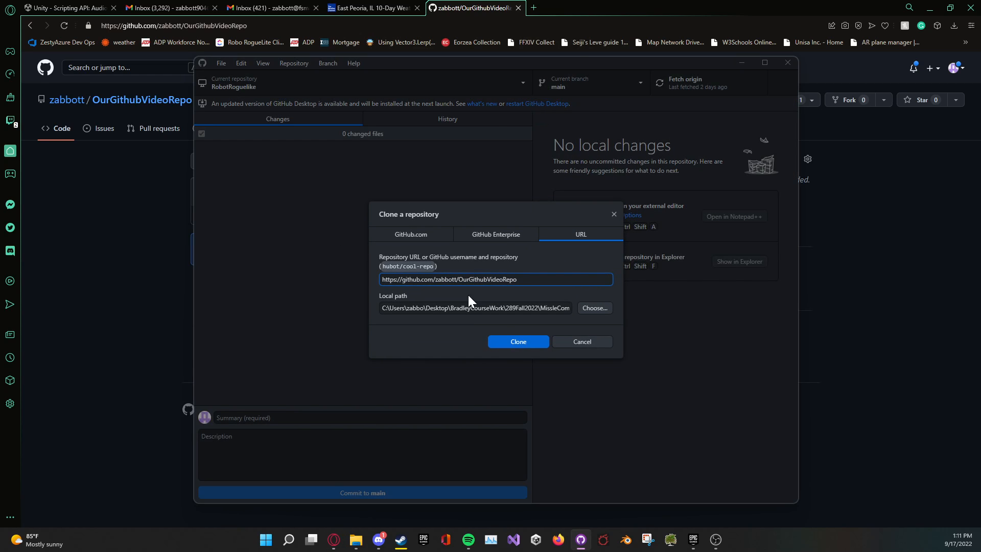
# - Clone the repository into a new folder named GithubDemo created inside Documents
pyautogui.click(591, 311)
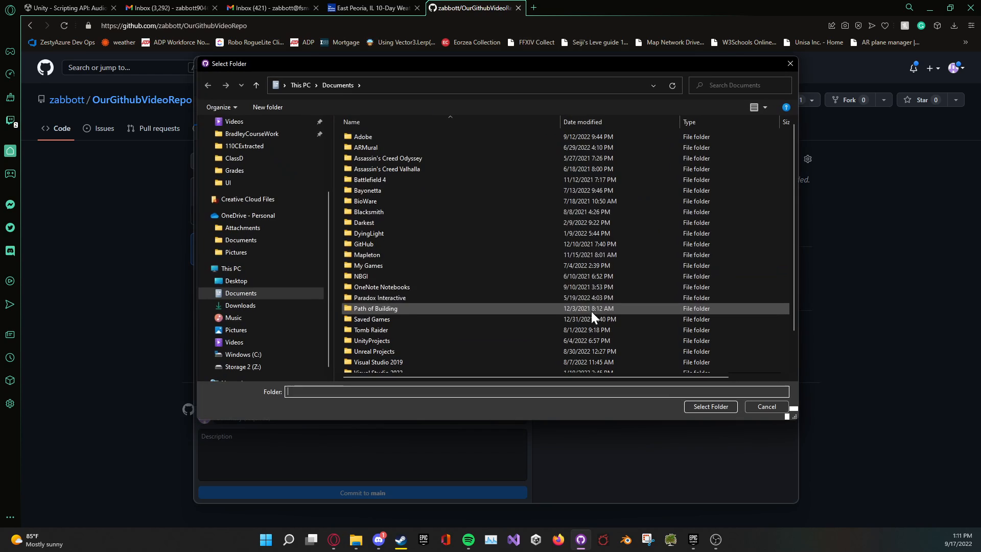
pyautogui.scroll(-2, 489, 280)
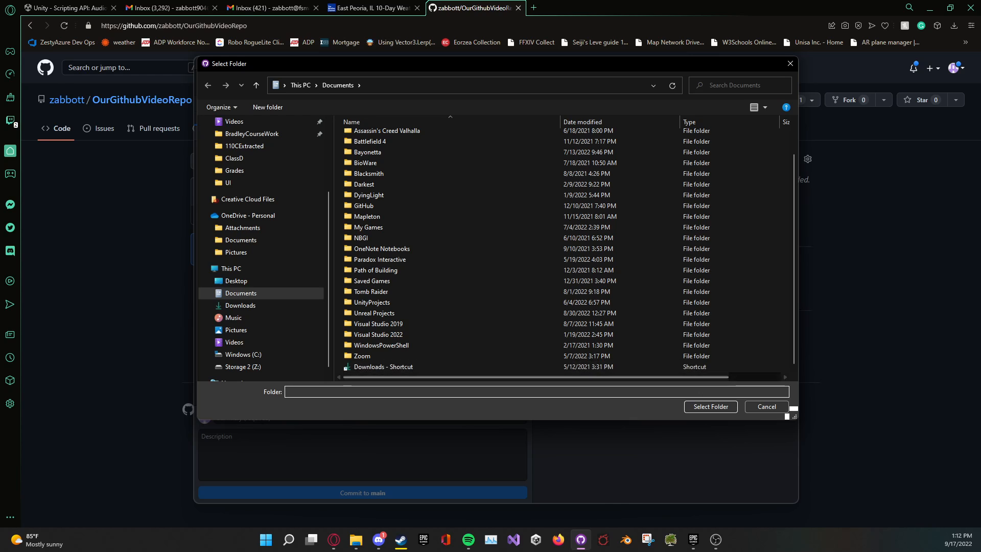
pyautogui.scroll(2, 664, 225)
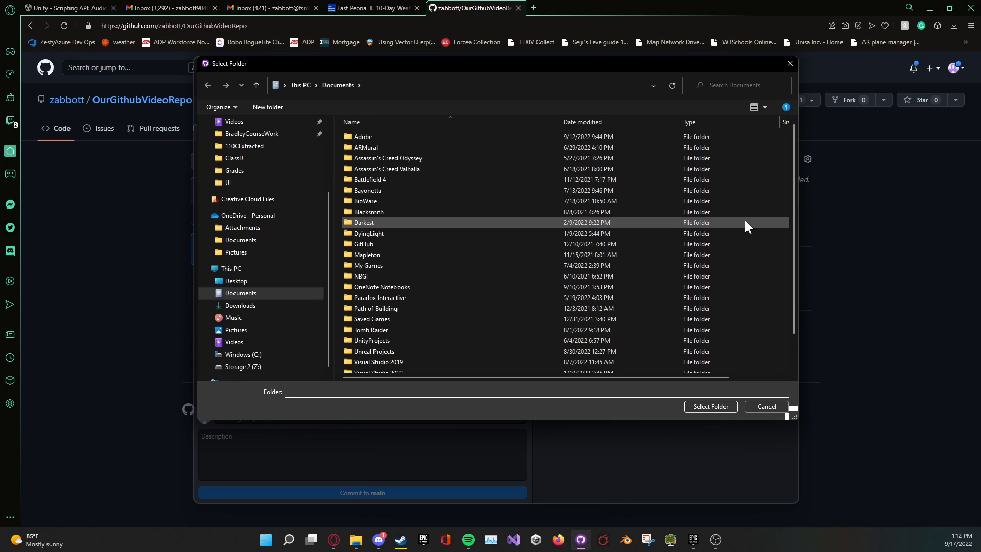
pyautogui.rightClick(781, 287)
pyautogui.moveTo(817, 421)
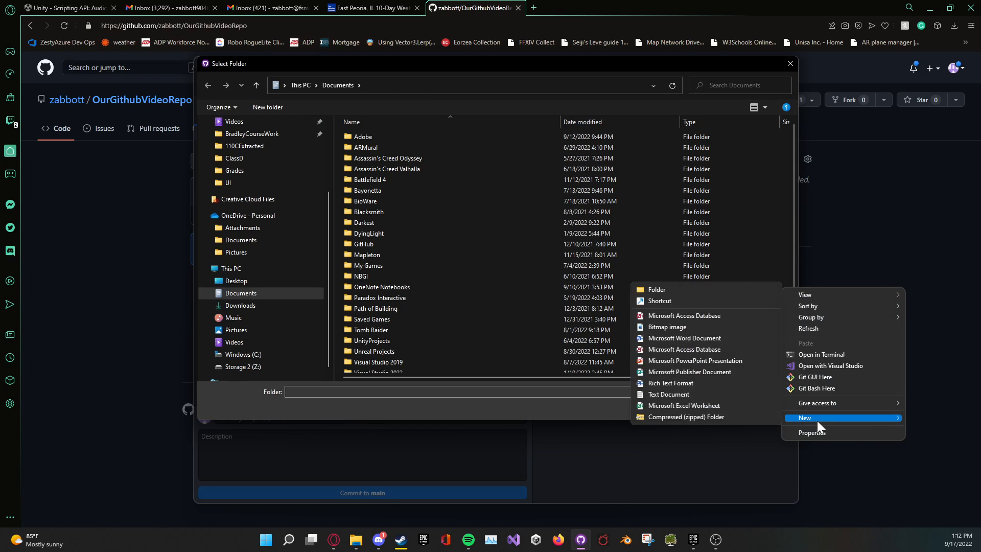
pyautogui.click(694, 289)
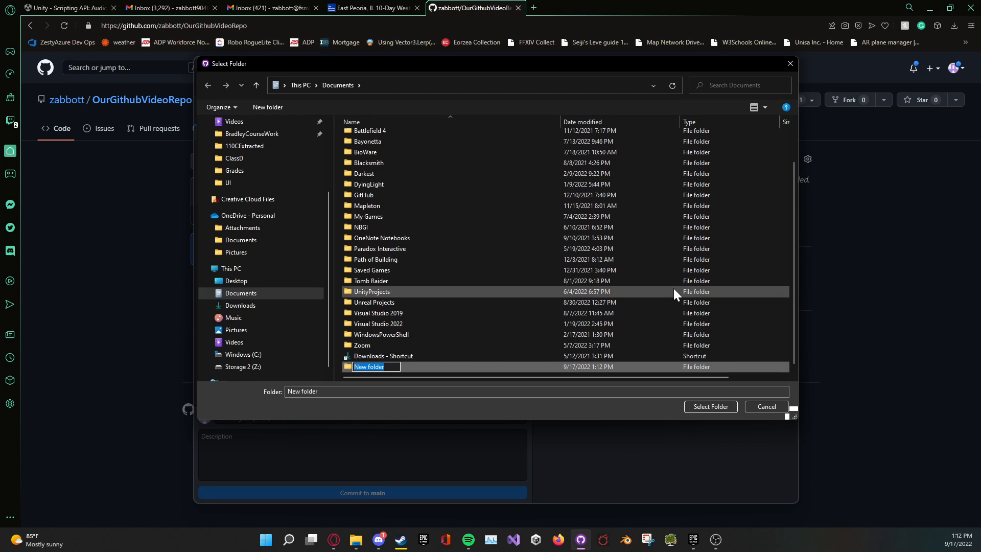
pyautogui.write('GithubDemo')
pyautogui.press('Return')
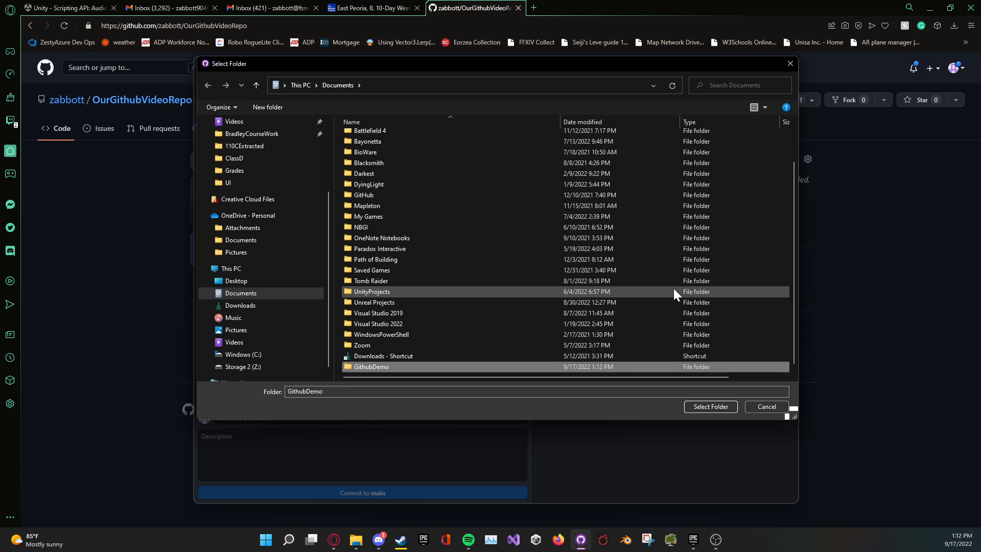
pyautogui.click(722, 409)
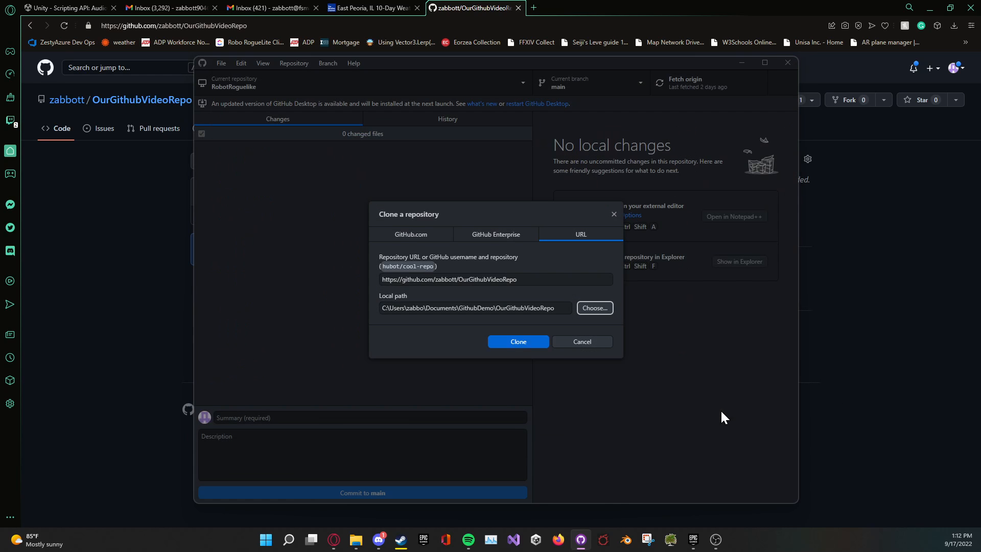
pyautogui.click(523, 343)
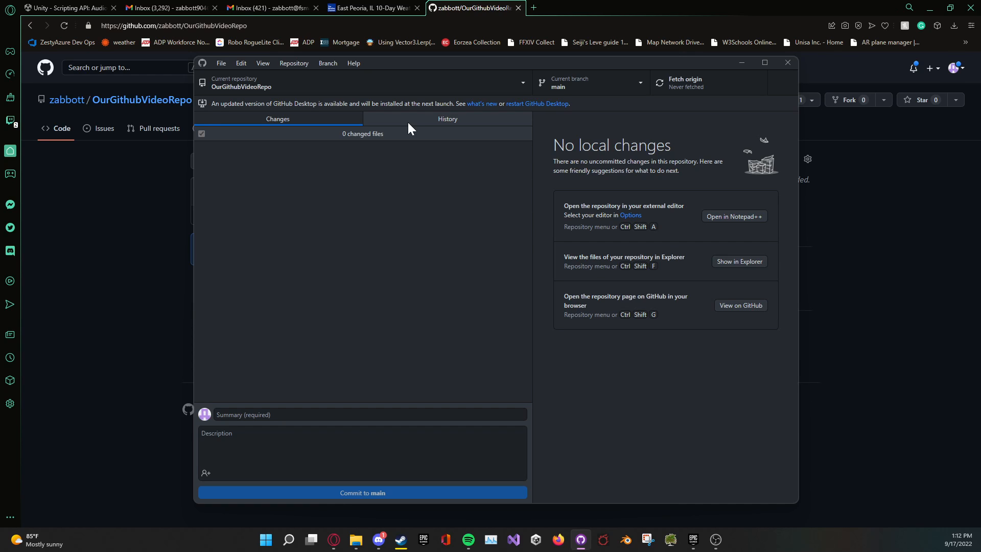
# - Find OurGithubVideoRepo in the list of repositories and show its local folder in Explorer
pyautogui.click(387, 83)
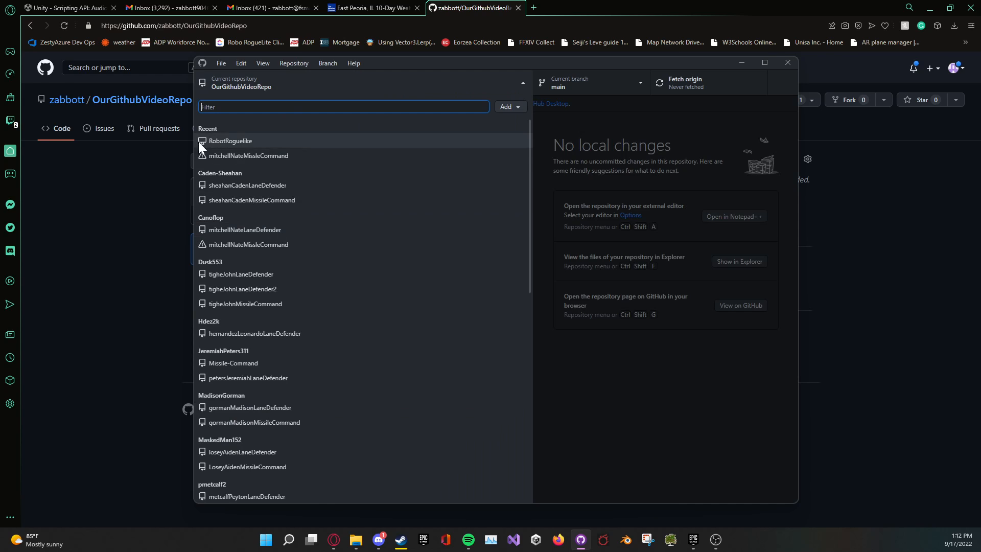
pyautogui.scroll(-10, 260, 340)
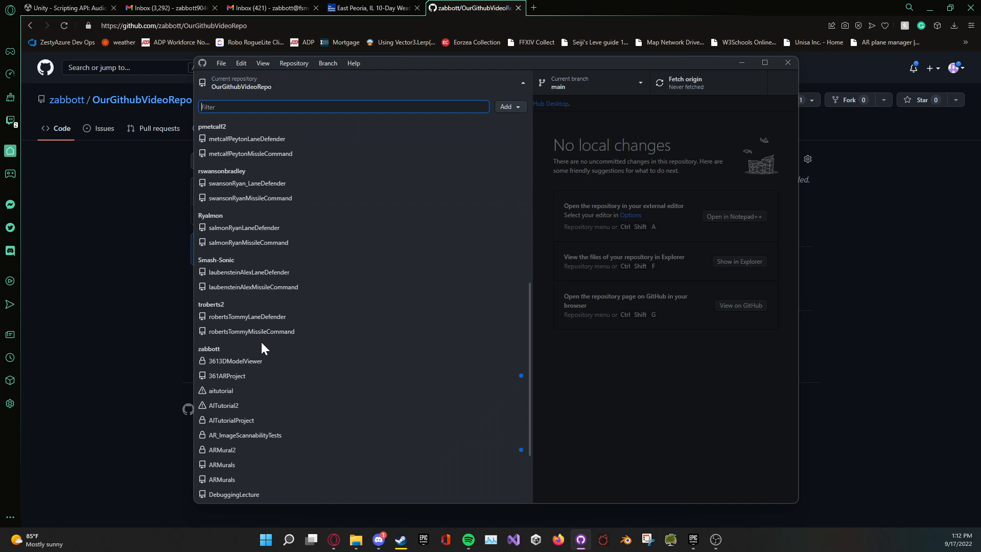
pyautogui.scroll(-1, 261, 339)
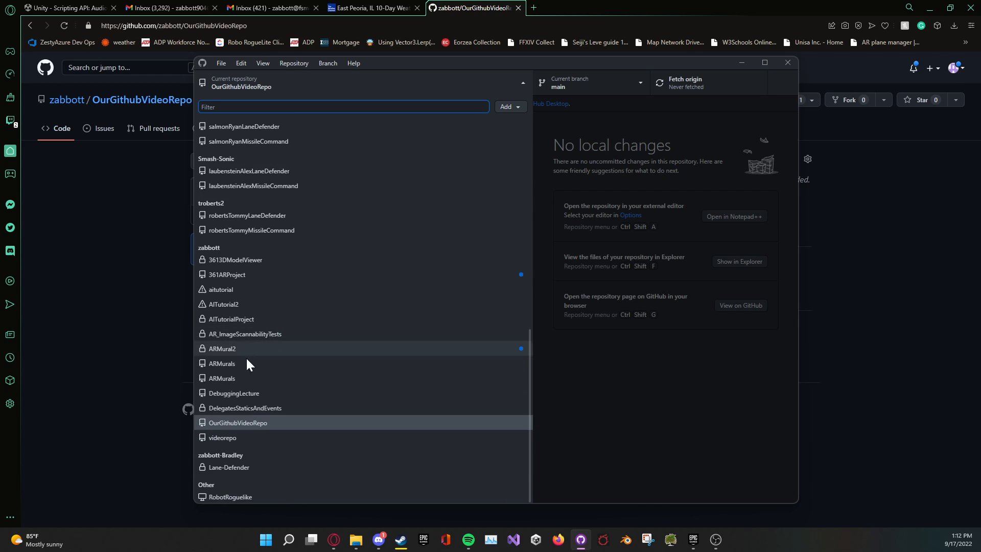
pyautogui.click(256, 423)
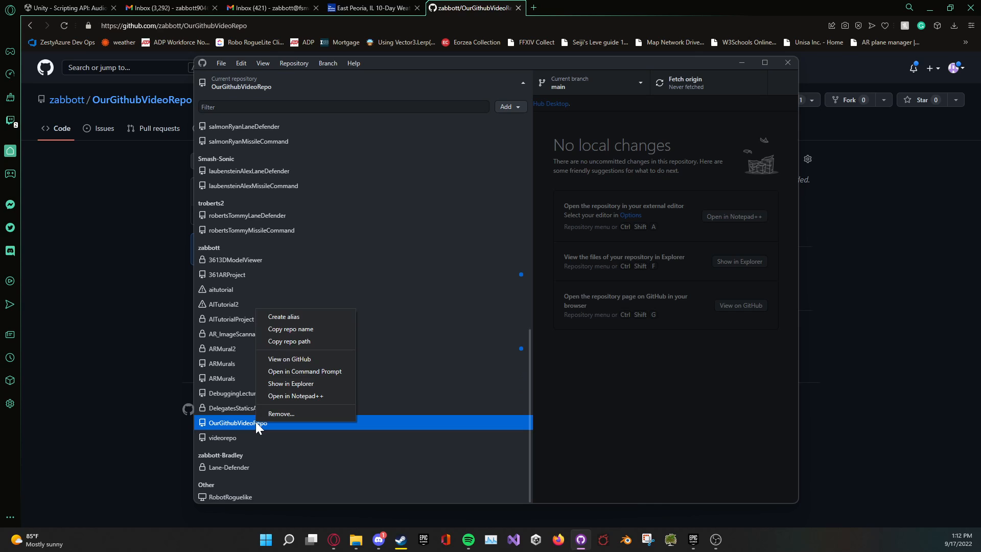
pyautogui.click(276, 384)
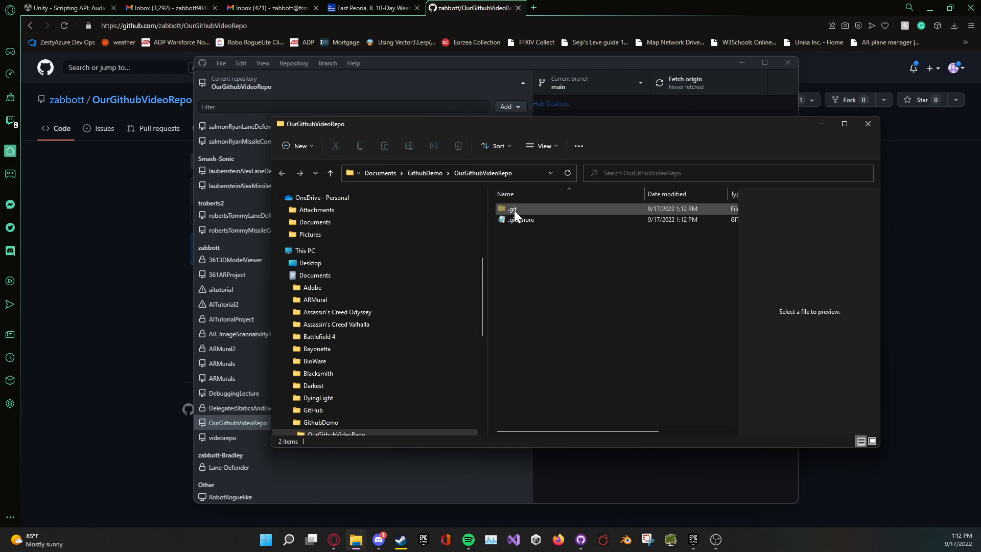
pyautogui.moveTo(513, 210)
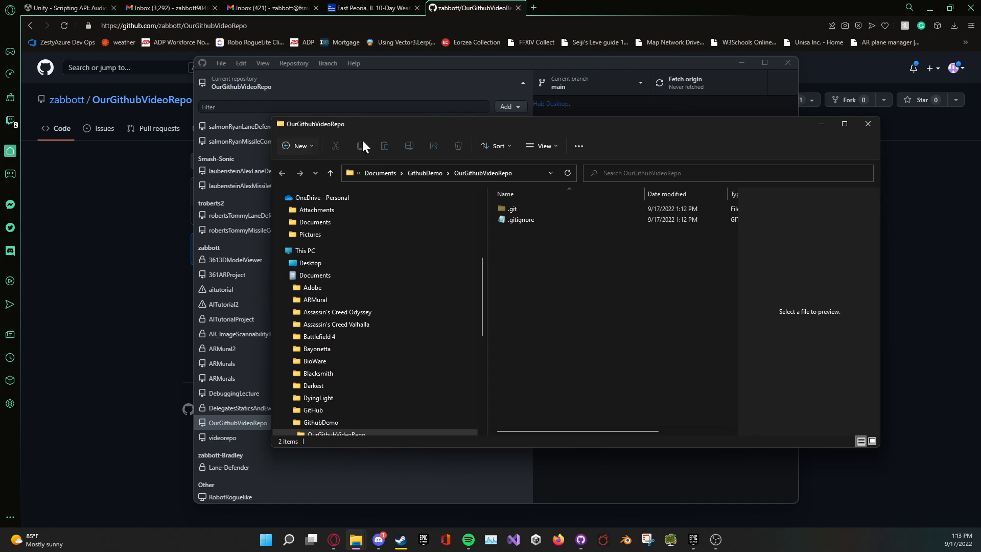
# - Turn the display of hidden items off and back on in the repository folder
pyautogui.click(545, 146)
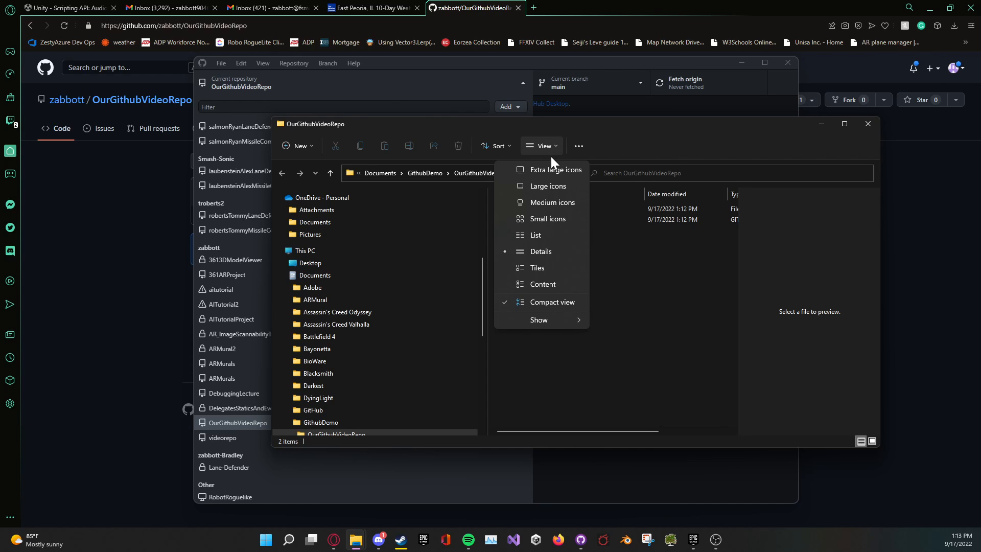
pyautogui.moveTo(545, 323)
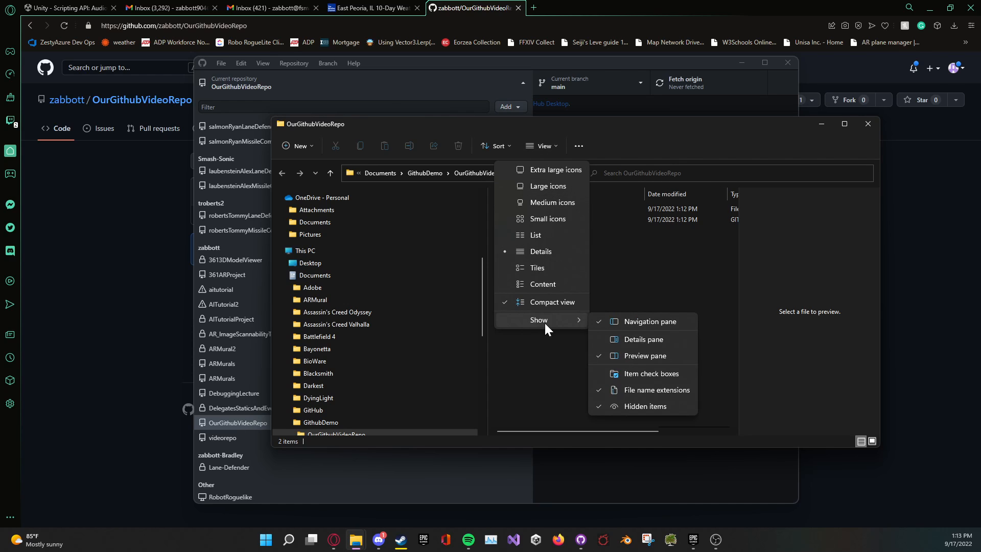
pyautogui.click(652, 405)
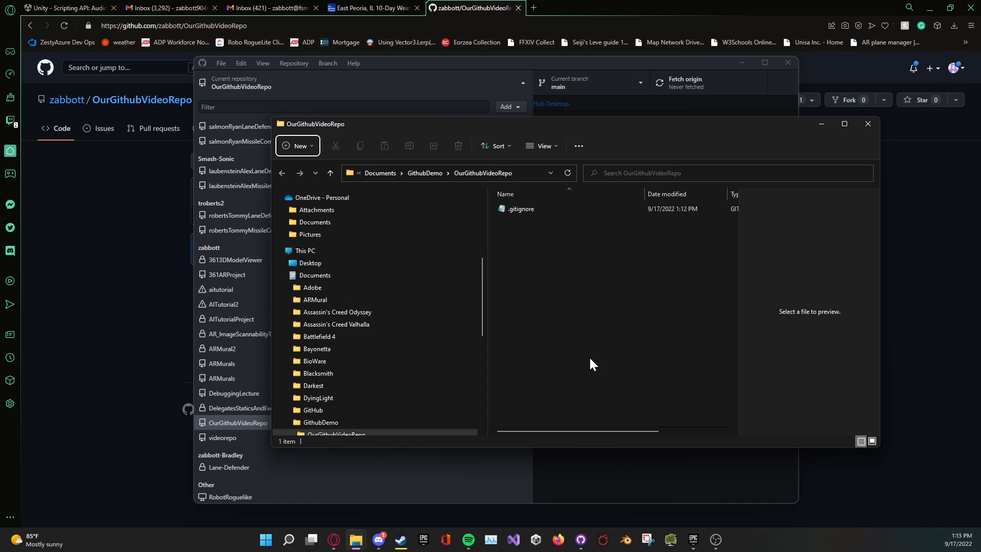
pyautogui.click(544, 145)
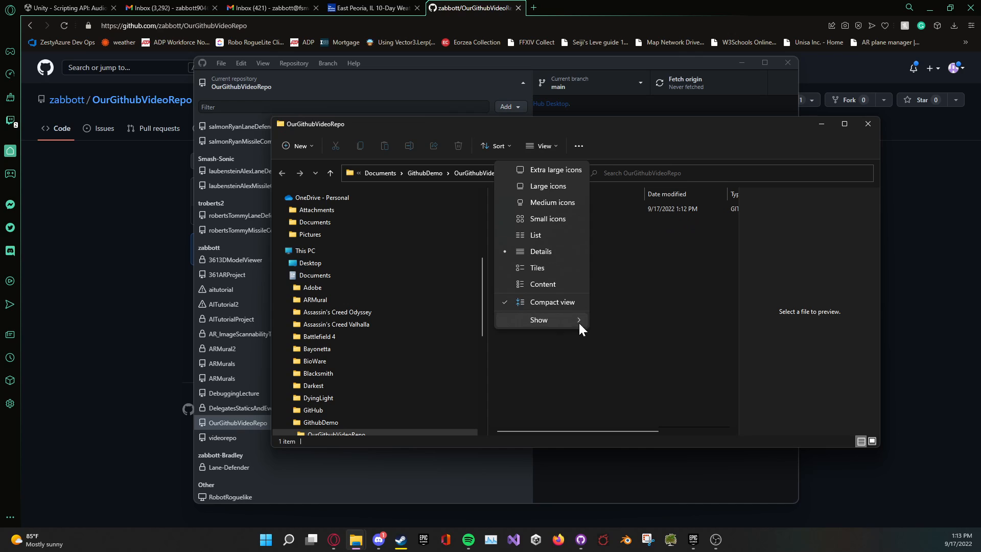
pyautogui.moveTo(578, 320)
pyautogui.click(643, 403)
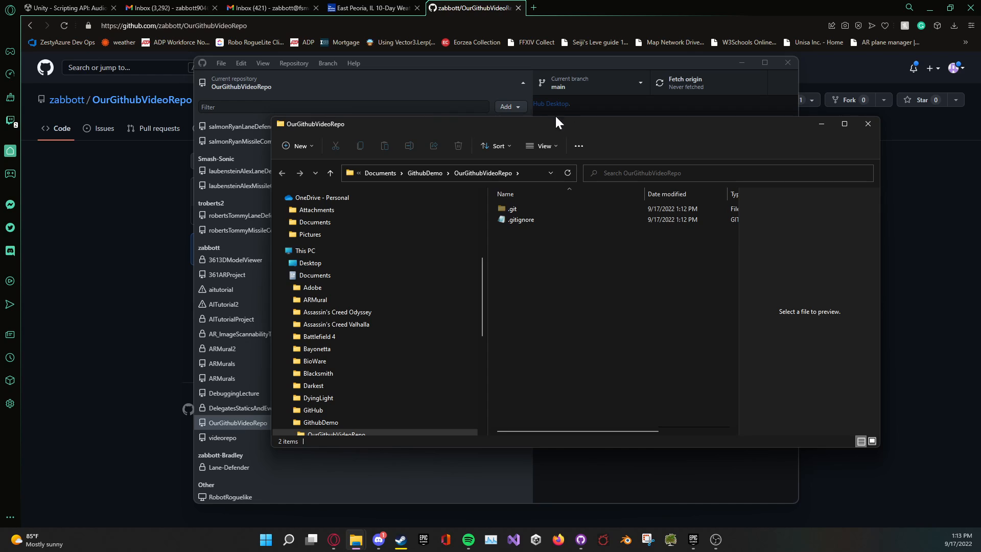
# - Switch to Unity Hub, bring its window fully into view and start a new project
pyautogui.moveTo(535, 123); pyautogui.dragTo(477, 121)
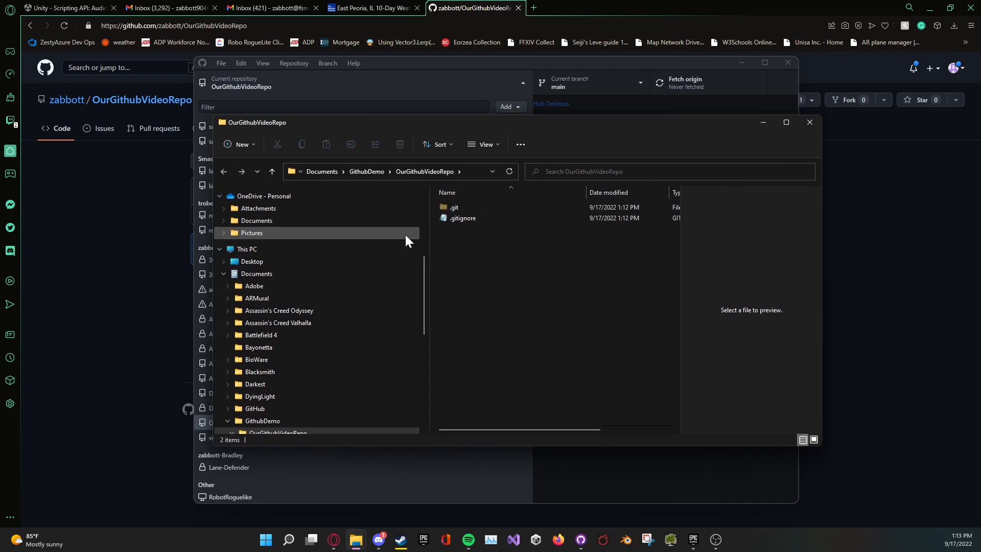
pyautogui.click(535, 540)
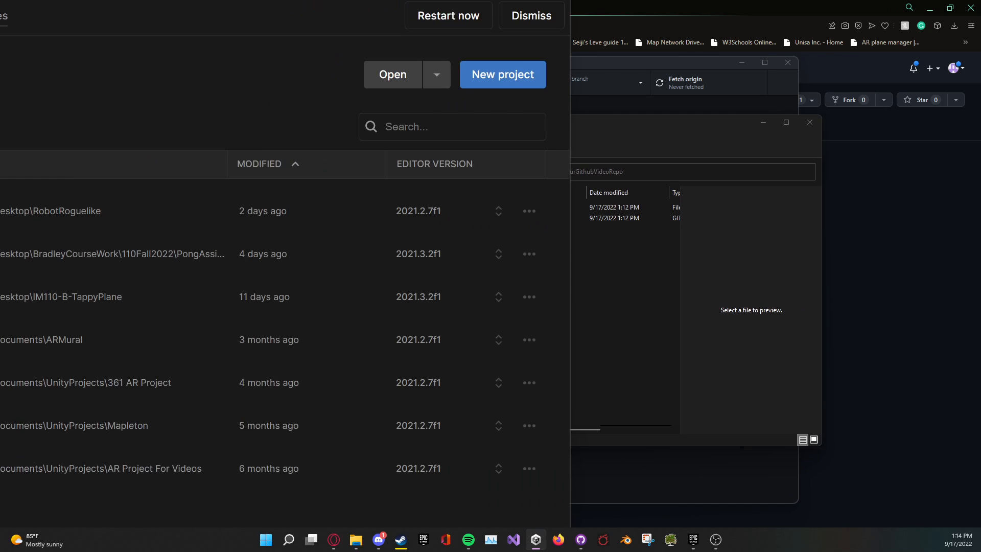
pyautogui.moveTo(0, 0); pyautogui.dragTo(467, 41)
pyautogui.click(797, 101)
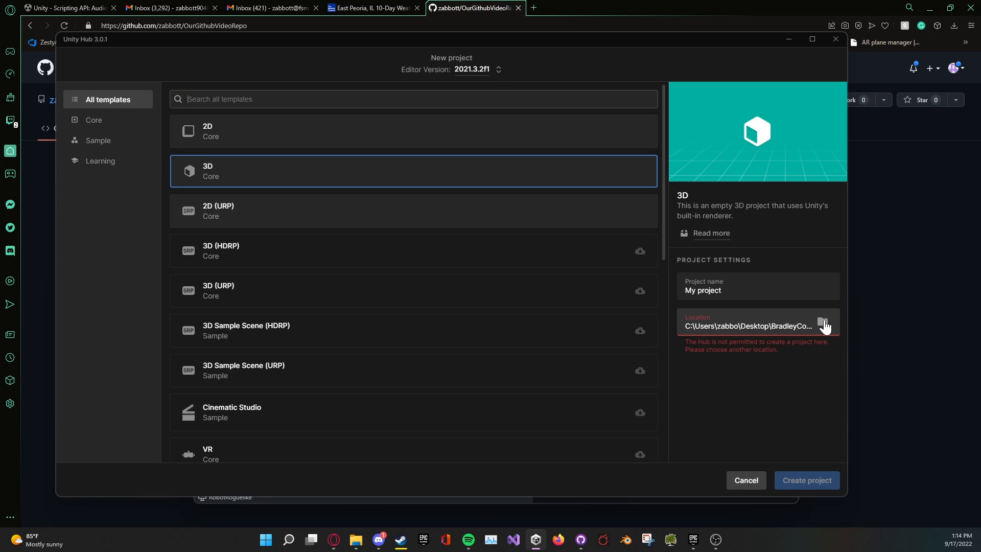
# - Set the project location to a new folder named GithubDemoProject created on the Desktop
pyautogui.click(823, 323)
pyautogui.scroll(-3, 392, 191)
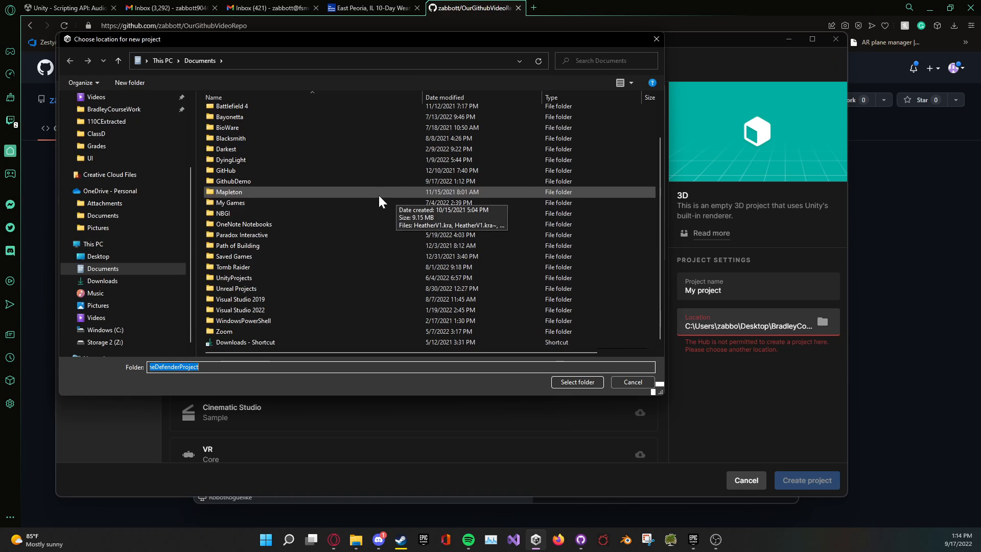
pyautogui.scroll(3, 187, 268)
pyautogui.scroll(2, 384, 261)
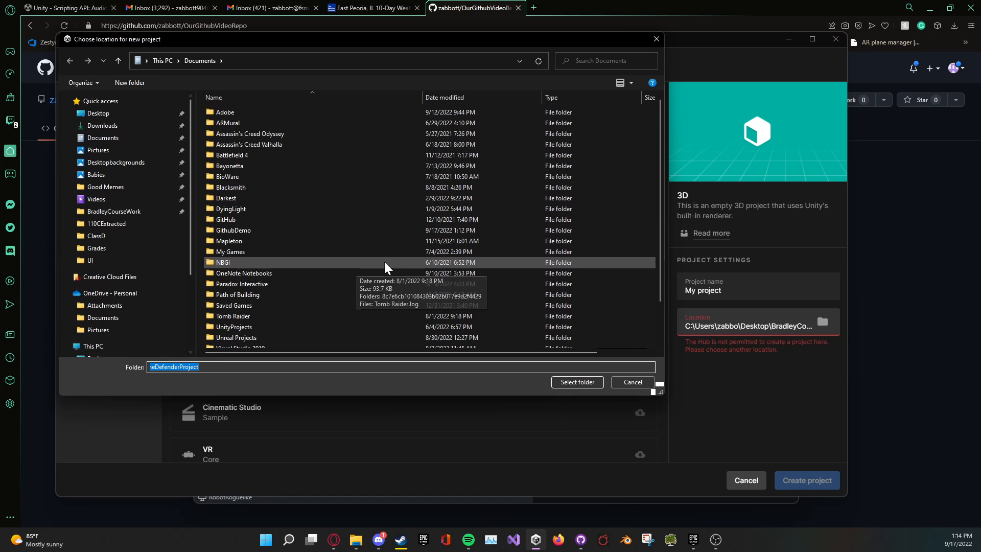
pyautogui.scroll(-2, 384, 262)
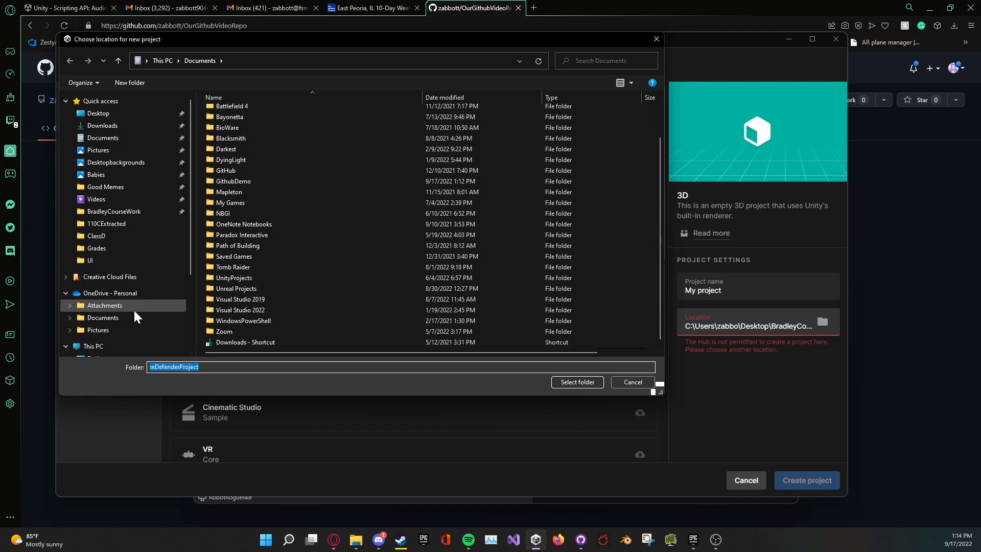
pyautogui.scroll(-3, 123, 307)
pyautogui.click(98, 257)
pyautogui.rightClick(293, 335)
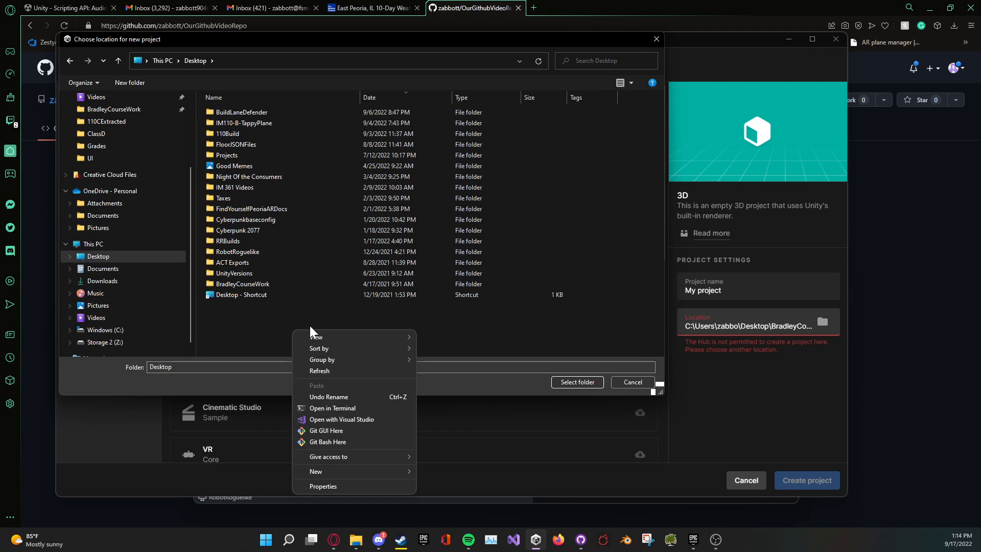
pyautogui.moveTo(344, 470)
pyautogui.click(453, 347)
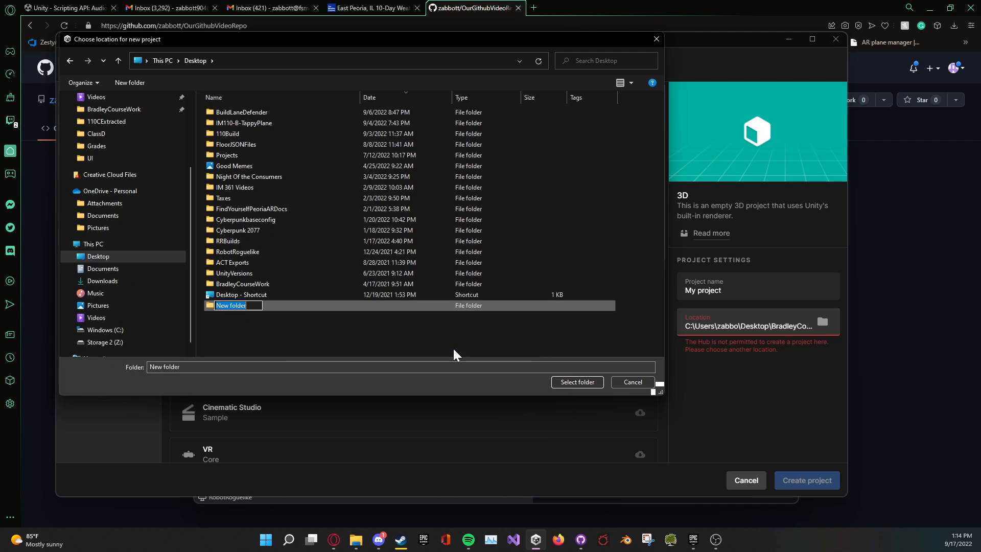
pyautogui.write('GithubDemoProject')
pyautogui.press('Return')
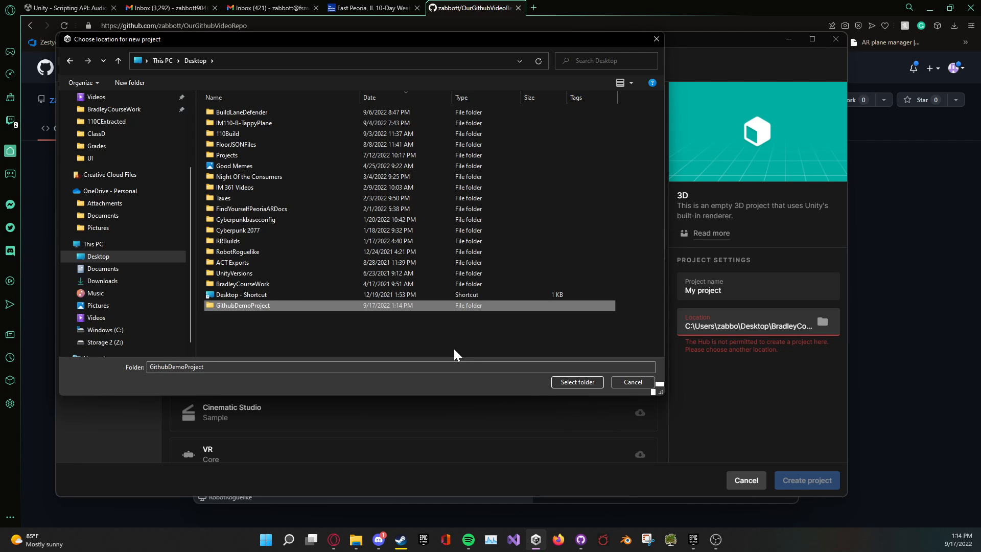
pyautogui.click(569, 385)
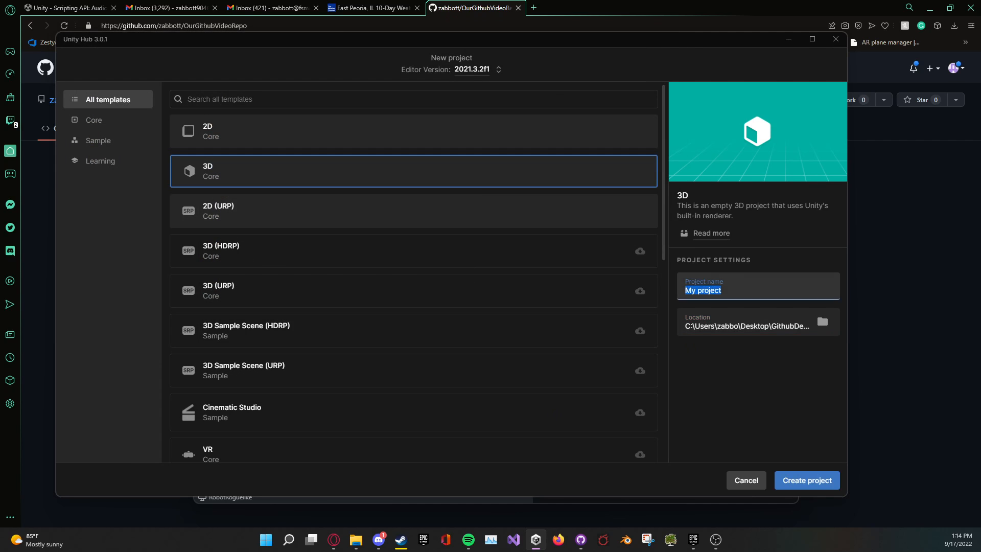
# - Name the project GithubDemo, choose the 2D Core template and create the project
pyautogui.write('GithubDemo')
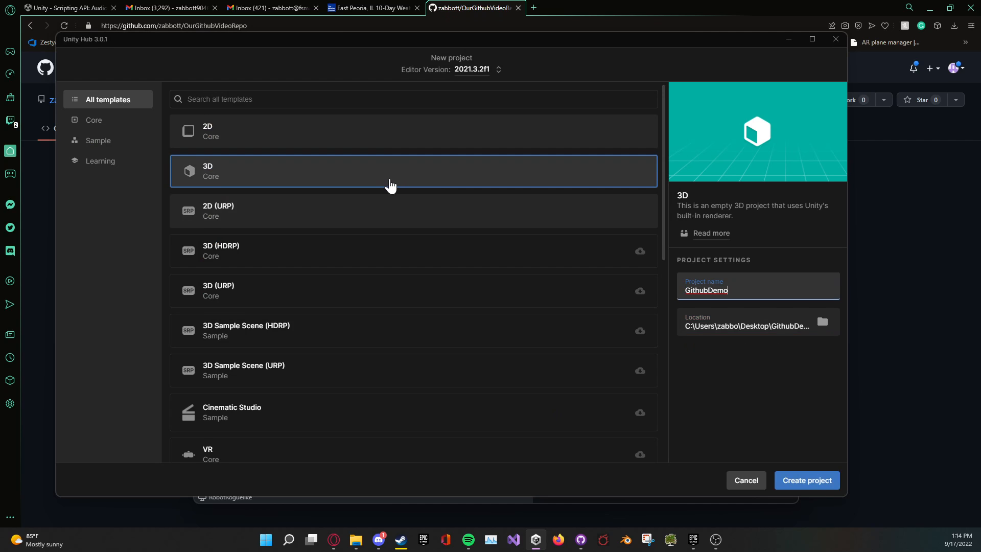
pyautogui.scroll(-8, 388, 184)
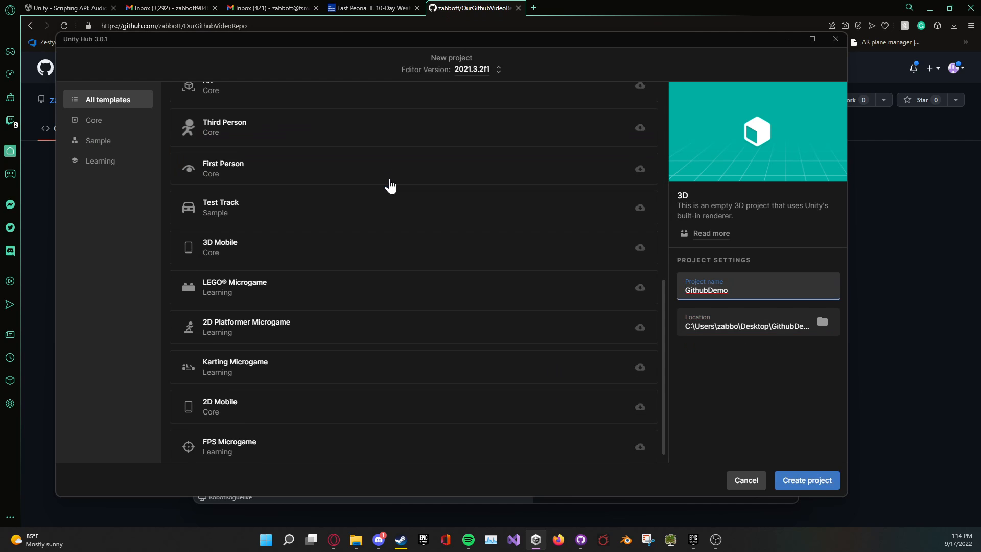
pyautogui.scroll(8, 390, 185)
pyautogui.click(249, 143)
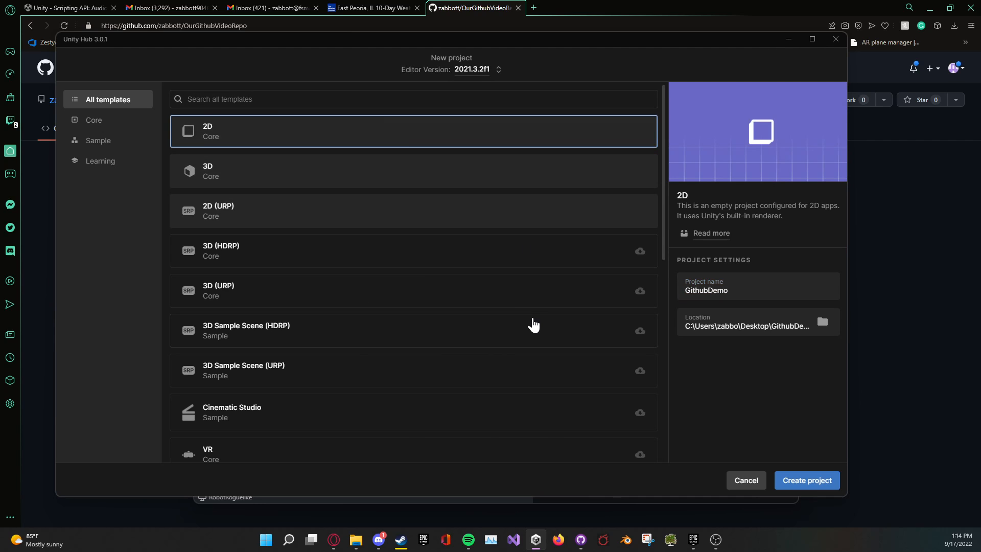
pyautogui.click(812, 476)
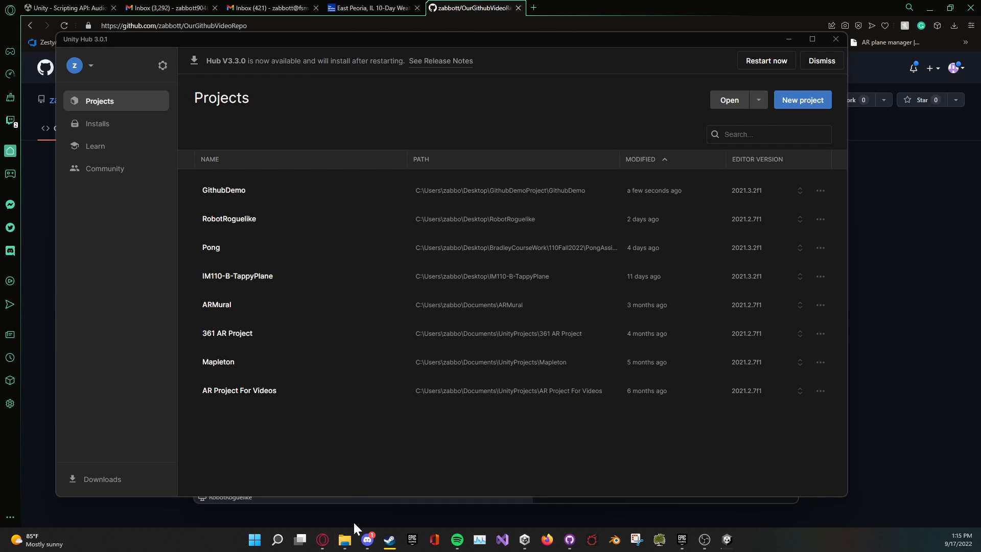
# - Return to the repository's File Explorer window and review where the repository sits inside Documents and GithubDemo
pyautogui.moveTo(346, 540)
pyautogui.click(381, 508)
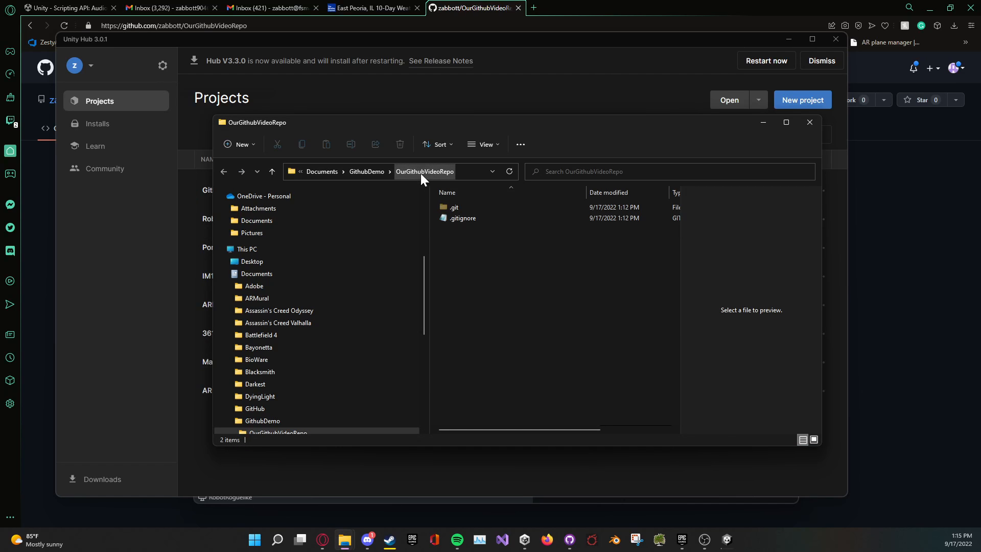
pyautogui.click(369, 170)
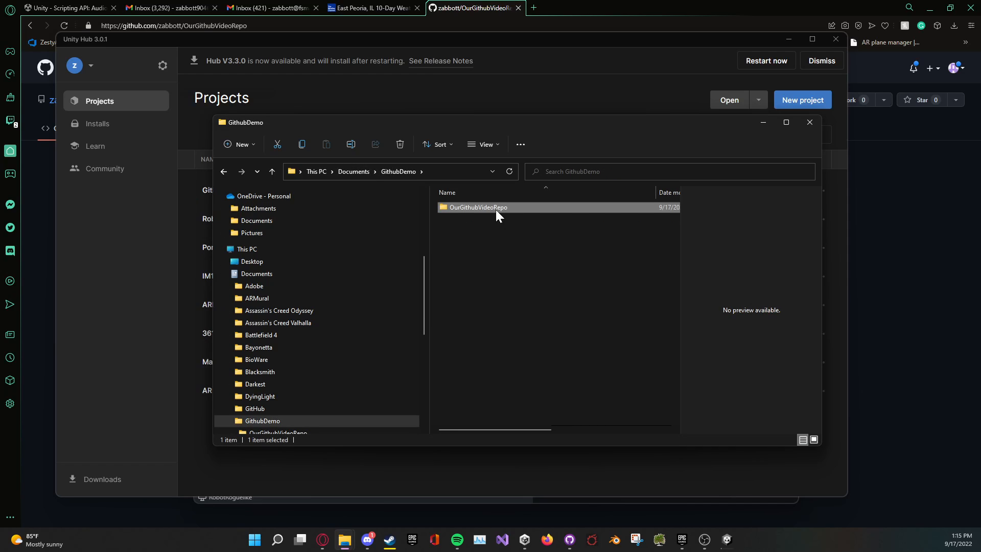
pyautogui.click(365, 173)
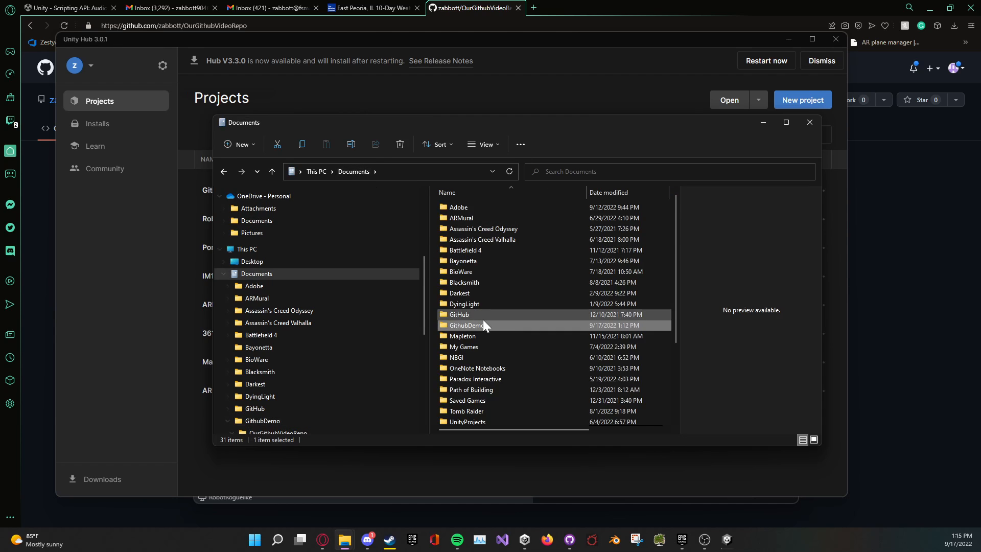
pyautogui.doubleClick(476, 325)
pyautogui.click(471, 208)
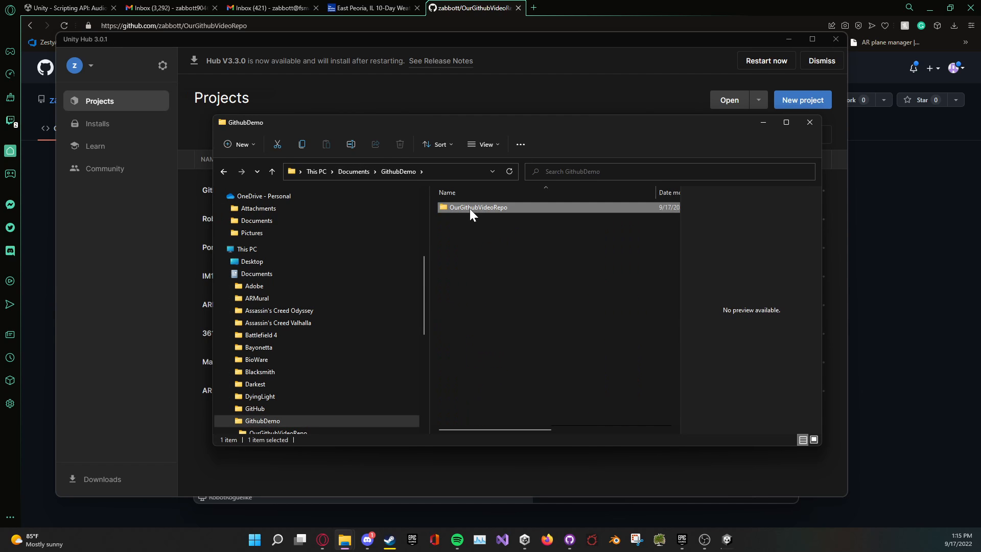
# - Minimize Unity Hub, close GitHub Desktop's repository list and move its window lower on the screen
pyautogui.click(789, 39)
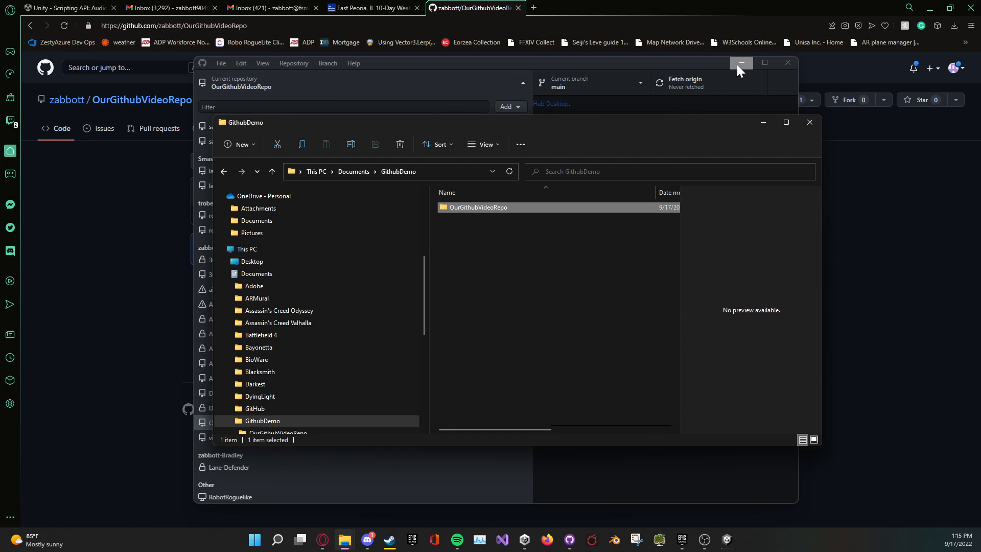
pyautogui.click(407, 96)
pyautogui.moveTo(455, 62); pyautogui.dragTo(516, 242)
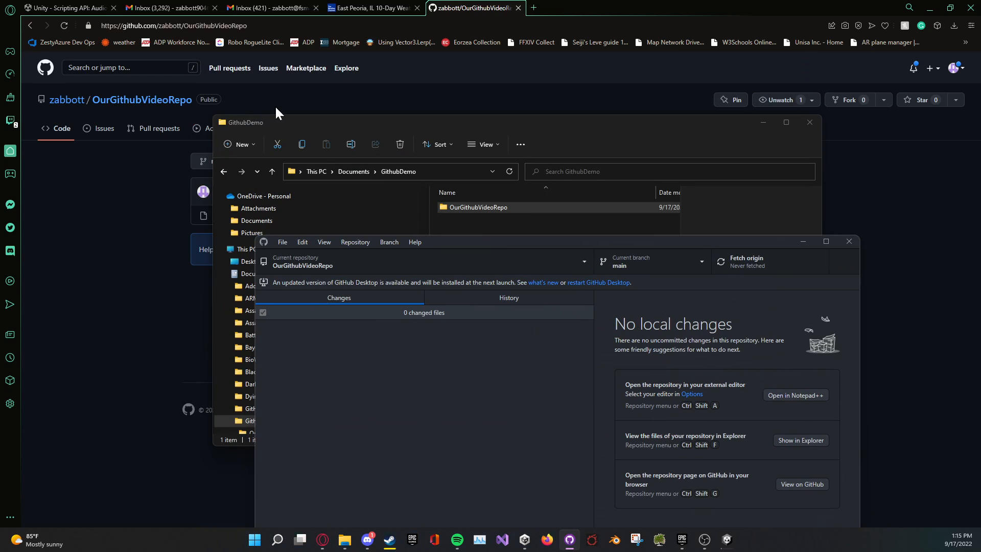
# - Open the OurGithubVideoRepo folder in File Explorer and select its .git folder
pyautogui.click(532, 207)
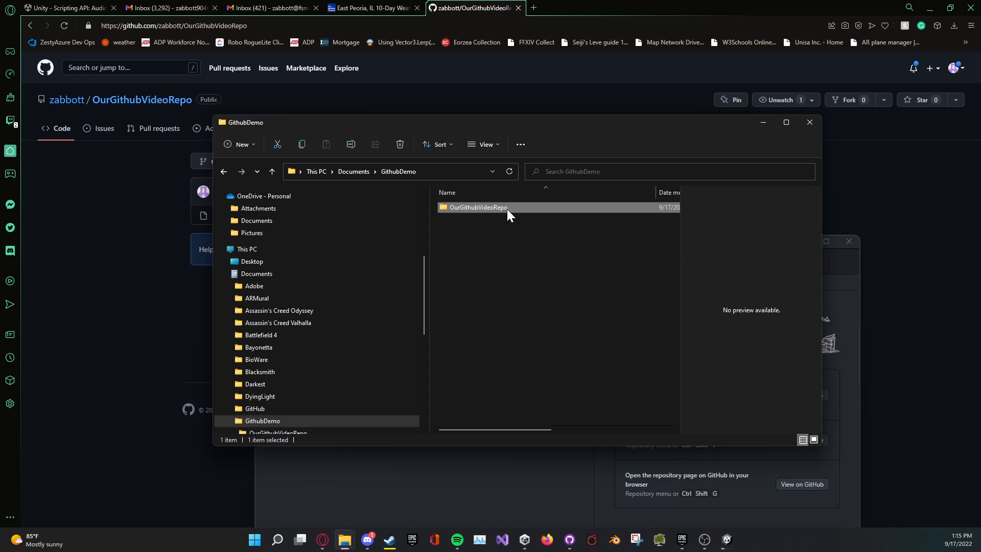
pyautogui.doubleClick(507, 209)
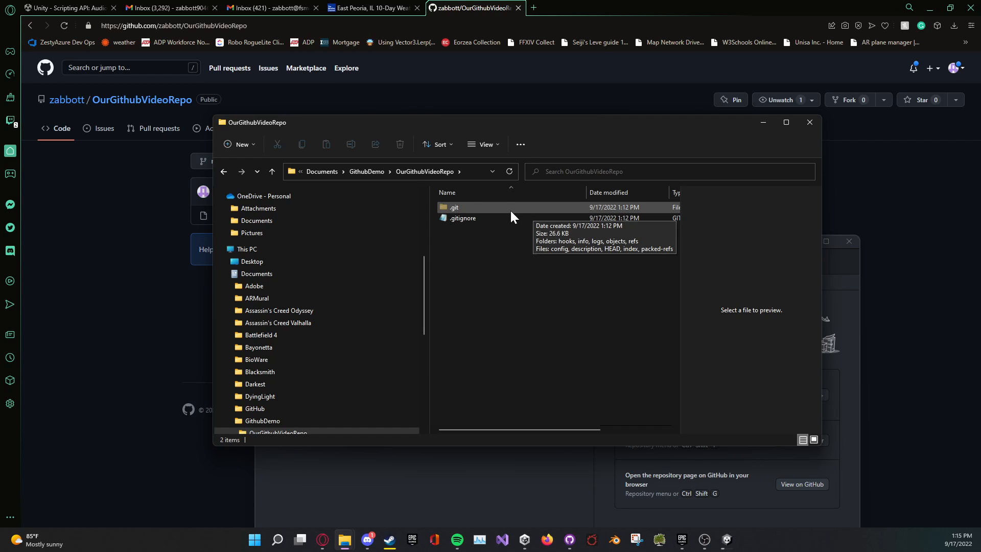
pyautogui.click(446, 212)
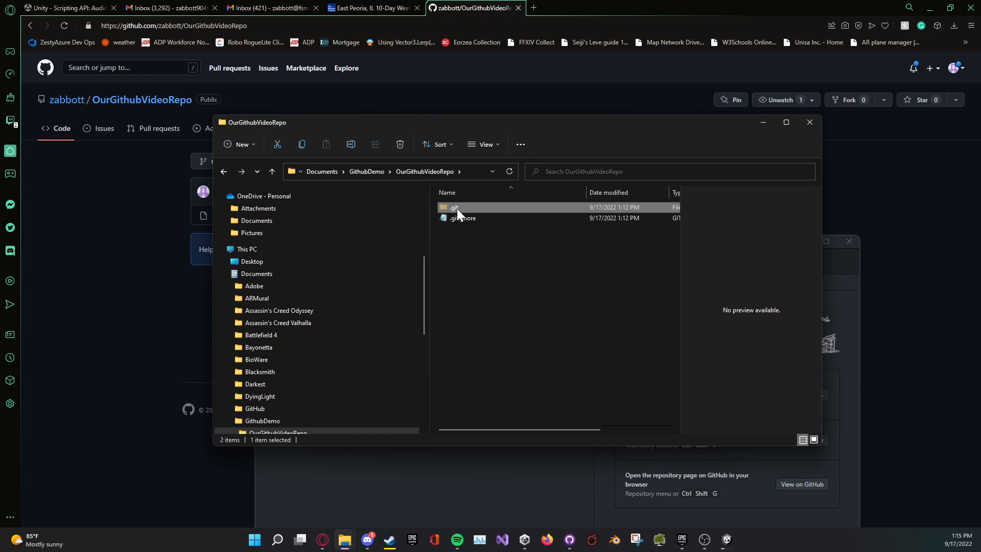
pyautogui.moveTo(459, 209)
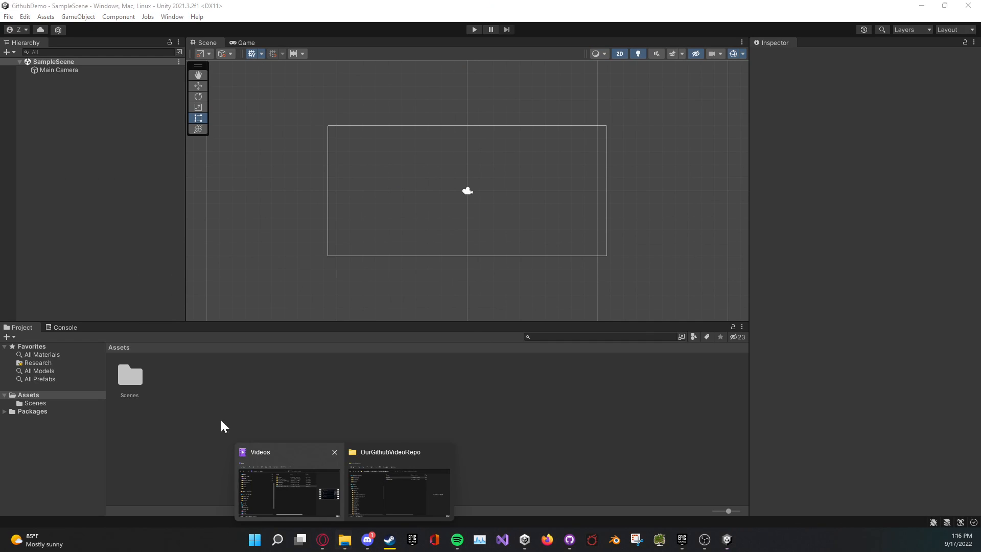
# - Open the Scenes folder's location in File Explorer from Unity and place that window side by side with the OurGithubVideoRepo window
pyautogui.rightClick(127, 371)
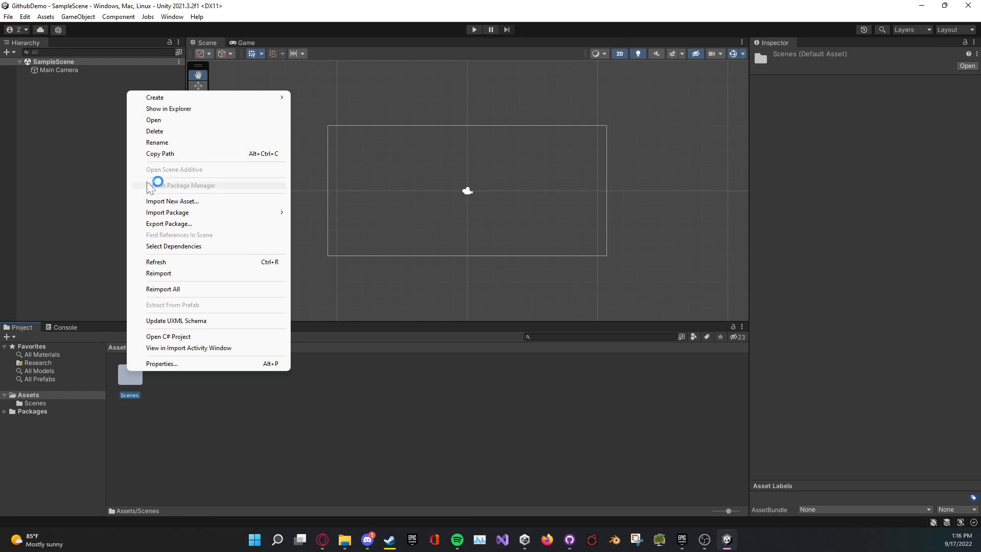
pyautogui.click(181, 109)
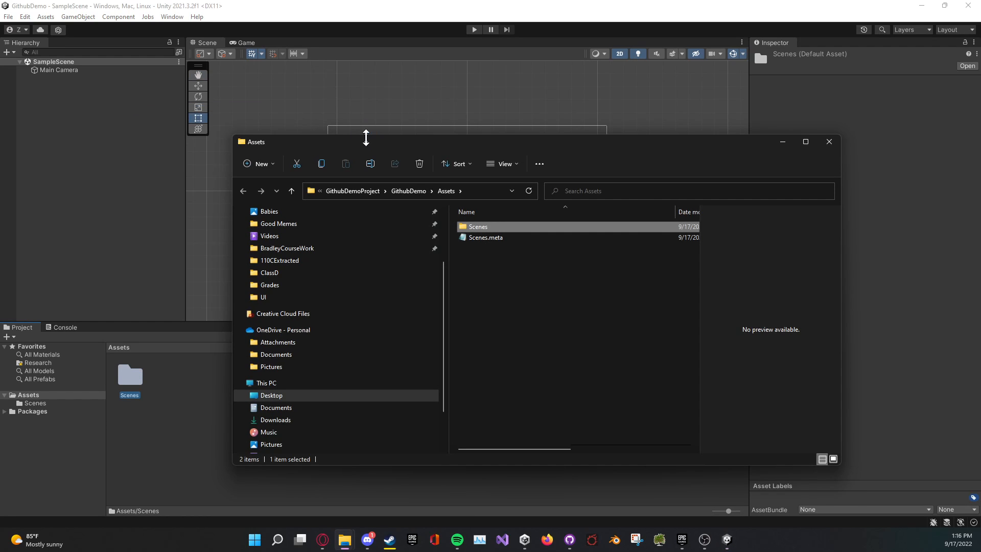
pyautogui.moveTo(335, 140); pyautogui.dragTo(5, 122)
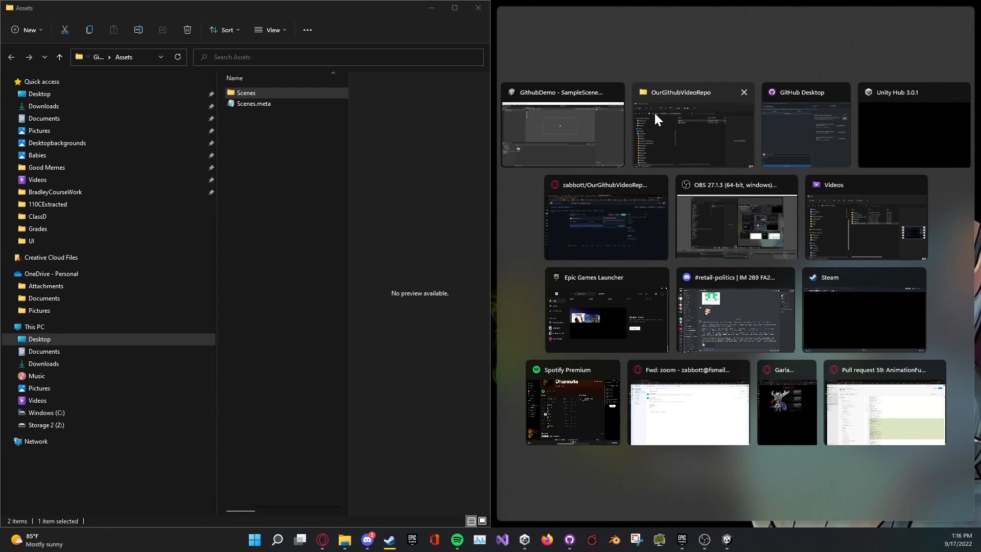
pyautogui.click(656, 114)
pyautogui.moveTo(704, 166); pyautogui.dragTo(605, 133)
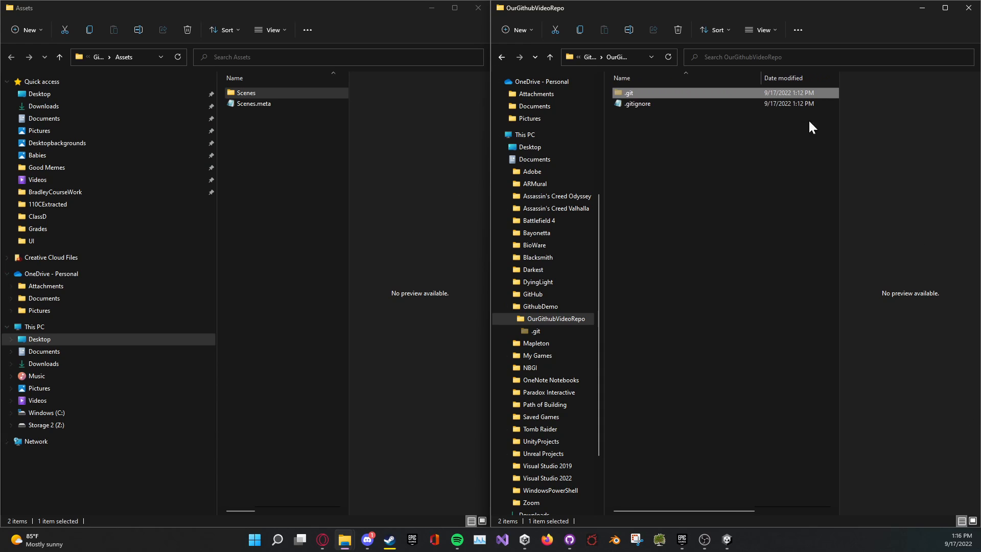
# - Go up to the GithubDemo project's root folder and move .git and .gitignore into it from OurGithubVideoRepo
pyautogui.click(96, 57)
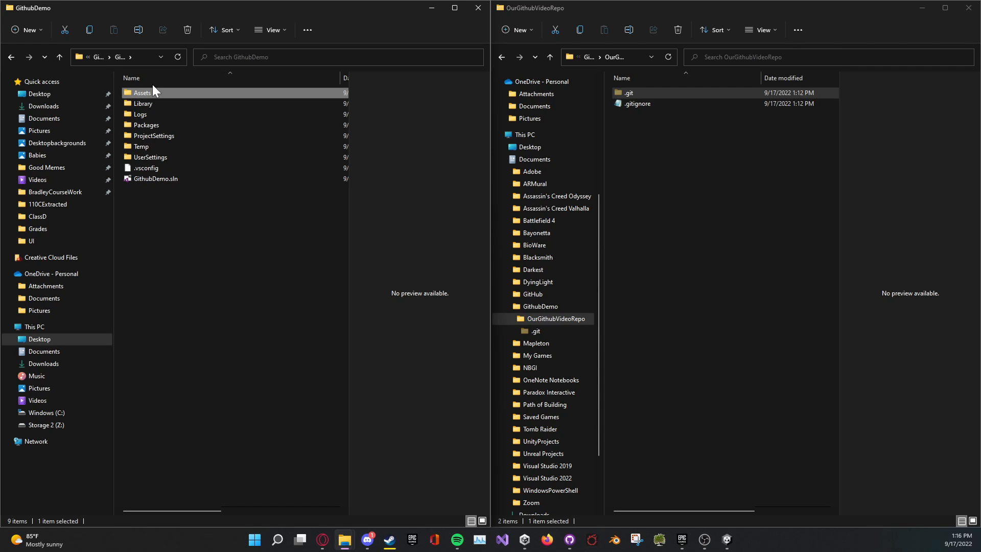
pyautogui.click(176, 104)
pyautogui.click(177, 95)
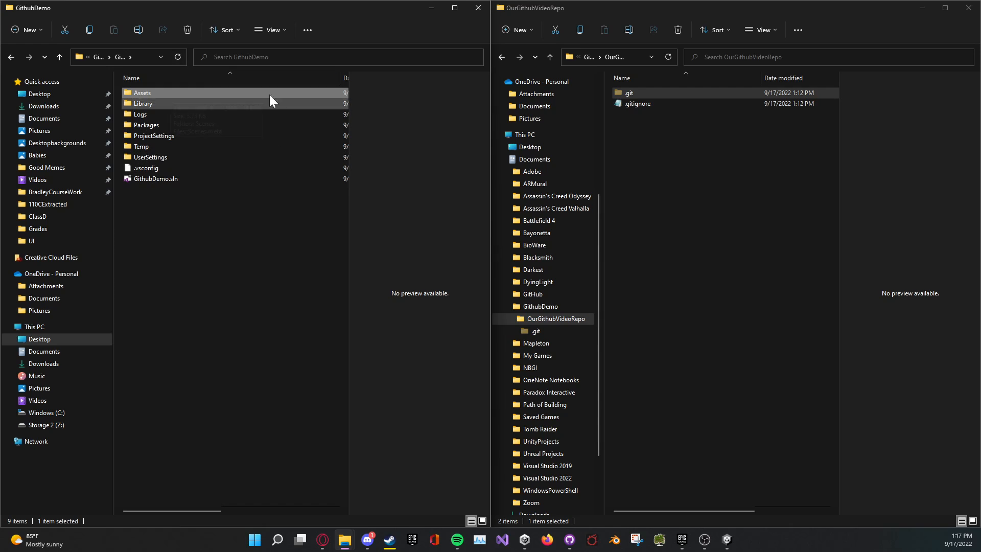
pyautogui.click(692, 96)
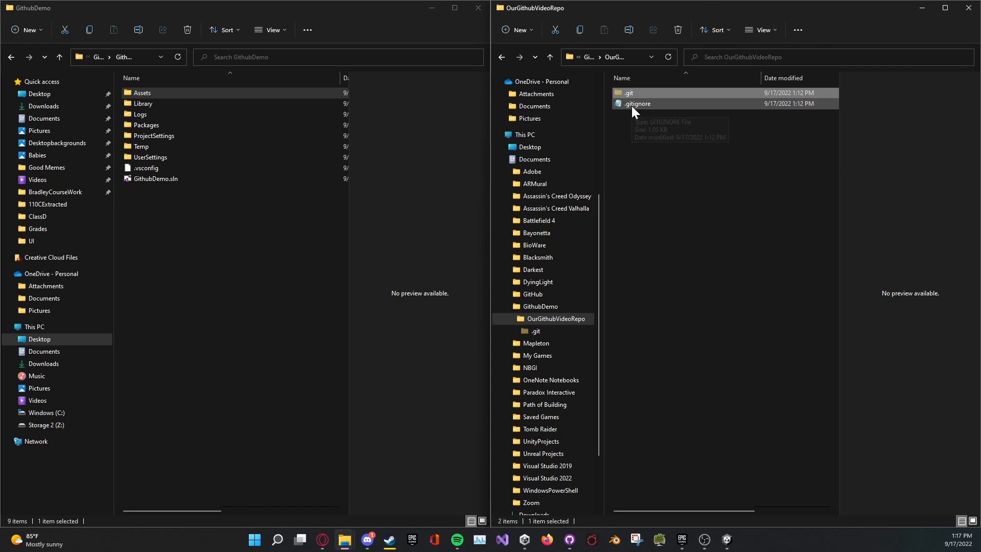
pyautogui.keyDown('shift'); pyautogui.click(657, 102); pyautogui.keyUp('shift')
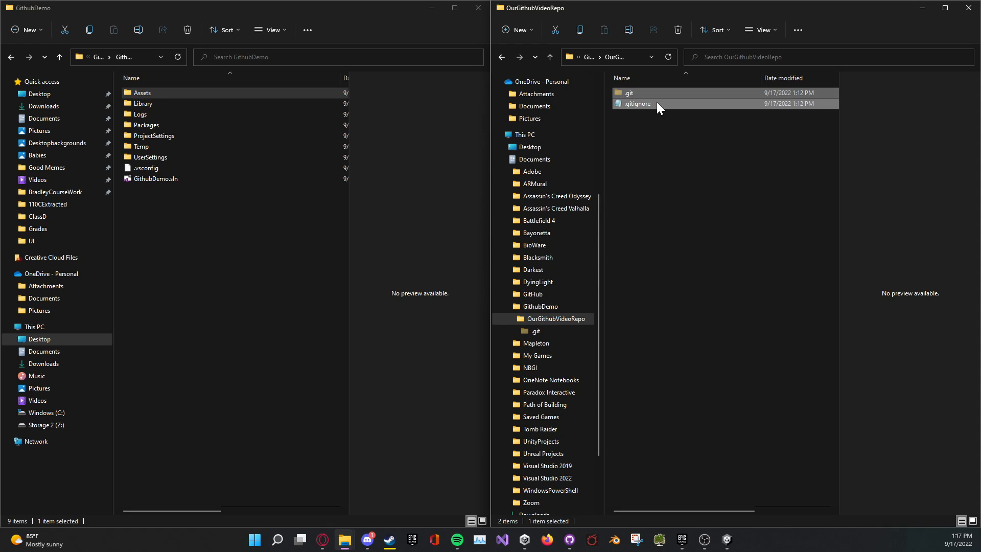
pyautogui.moveTo(660, 96); pyautogui.dragTo(226, 248)
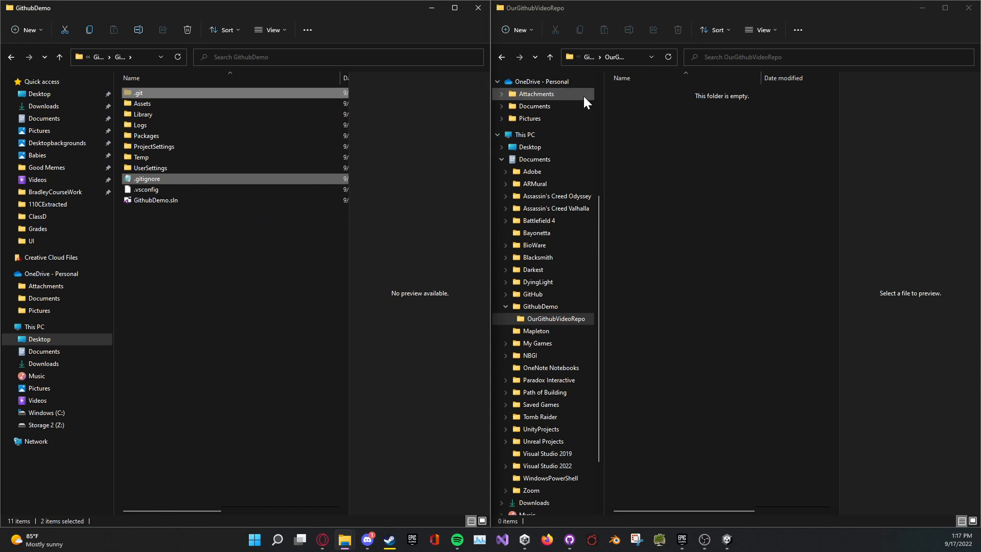
# - Delete the old GithubDemo folder from Documents and minimize that File Explorer window
pyautogui.click(944, 11)
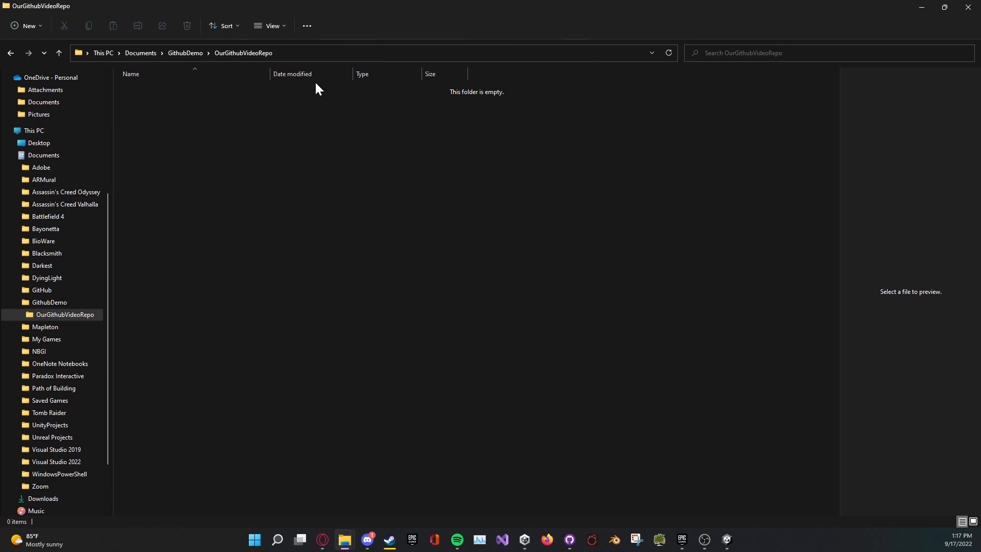
pyautogui.click(195, 53)
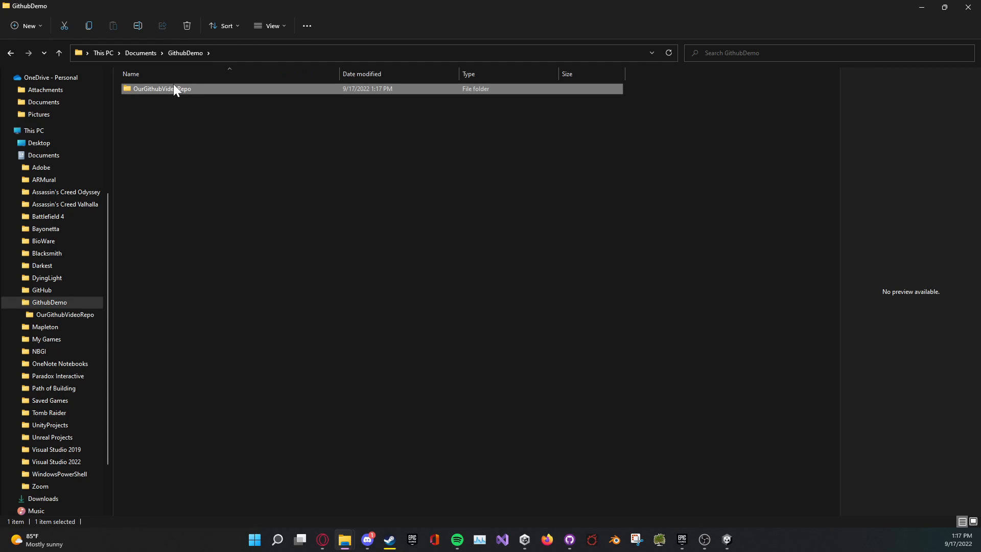
pyautogui.click(135, 53)
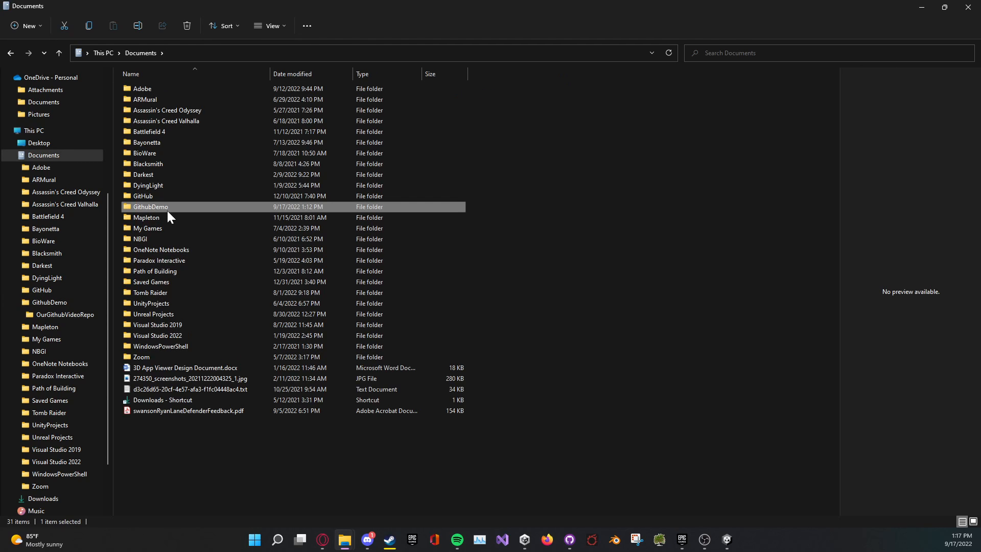
pyautogui.rightClick(169, 208)
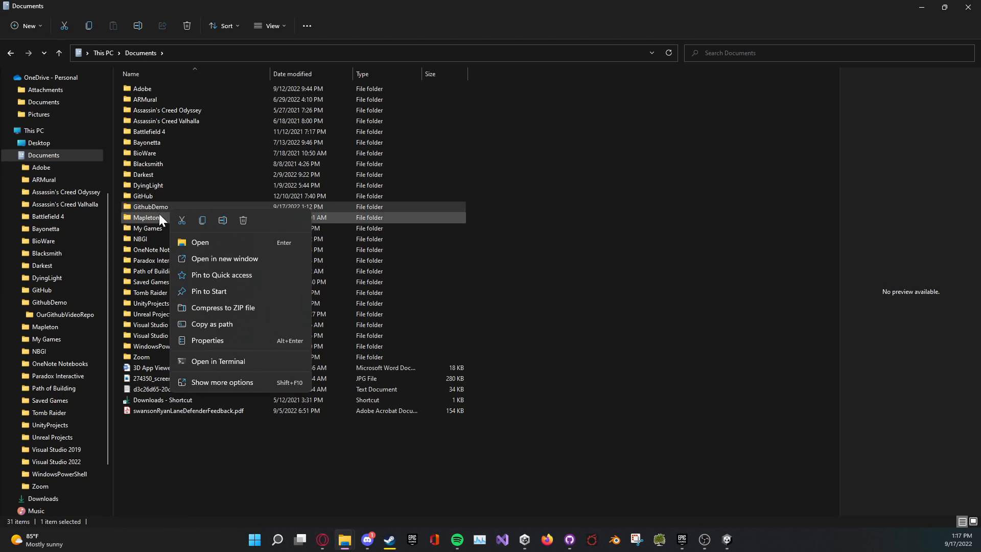
pyautogui.click(244, 220)
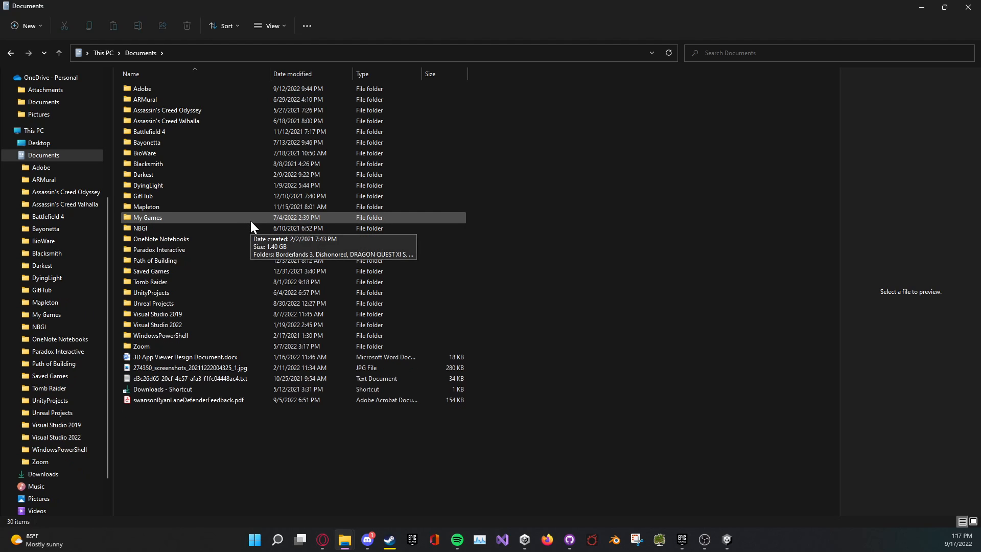
pyautogui.click(921, 8)
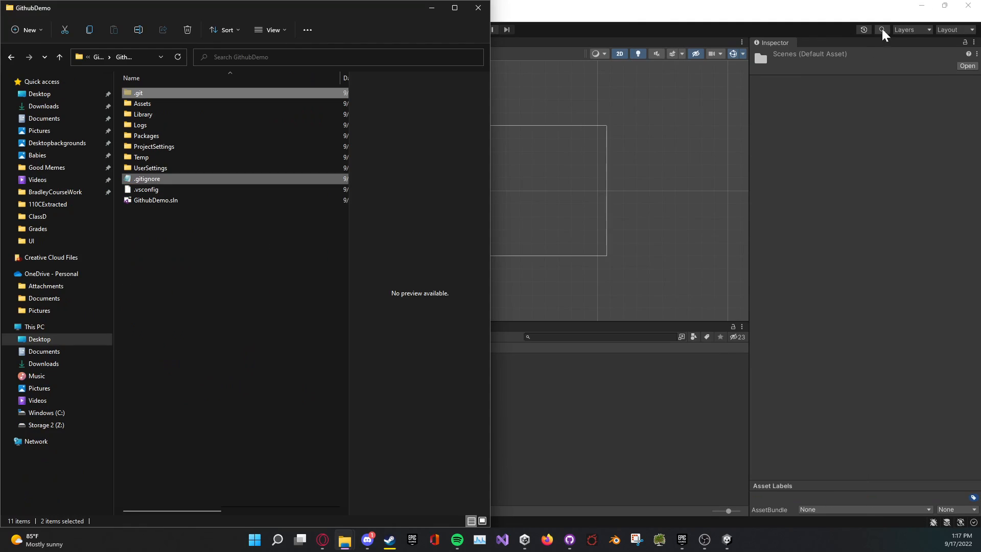
# - Maximize the GithubDemo project folder window and check its path and the .git and .gitignore items in it
pyautogui.moveTo(392, 12); pyautogui.dragTo(613, 0)
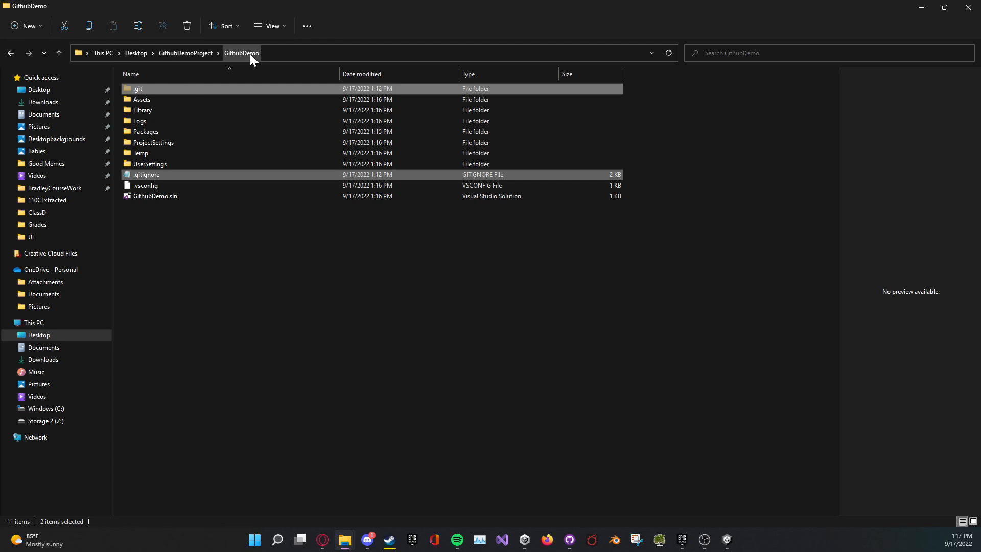
pyautogui.click(195, 92)
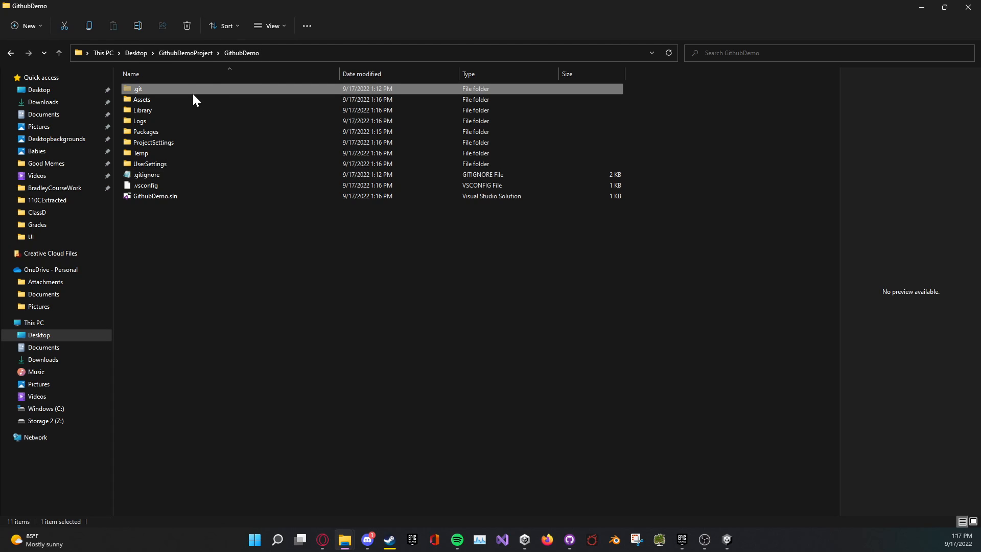
pyautogui.click(188, 177)
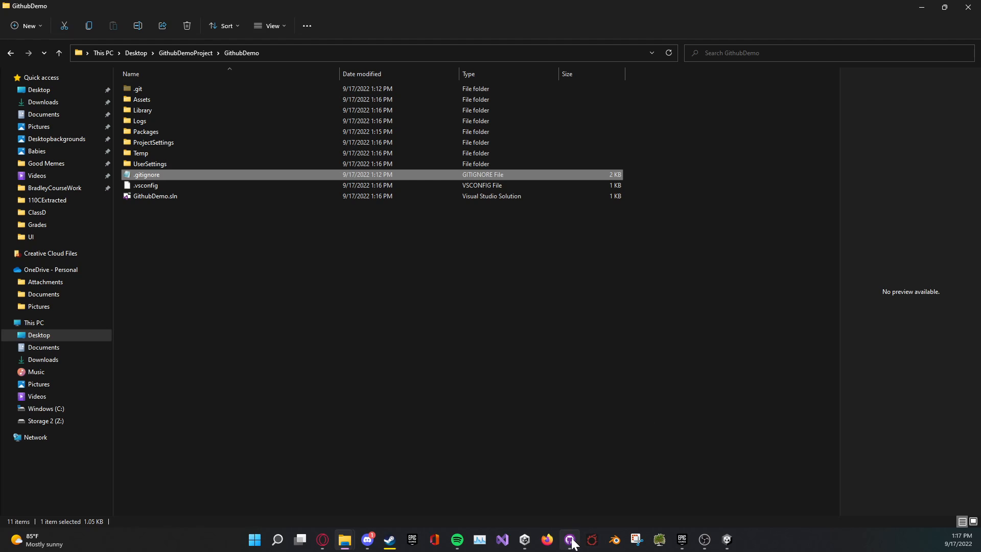
# - Switch to GitHub Desktop and relocate the missing OurGithubVideoRepo repository to the GithubDemo folder inside GithubDemoProject on the Desktop
pyautogui.click(572, 540)
pyautogui.moveTo(621, 253); pyautogui.dragTo(555, 72)
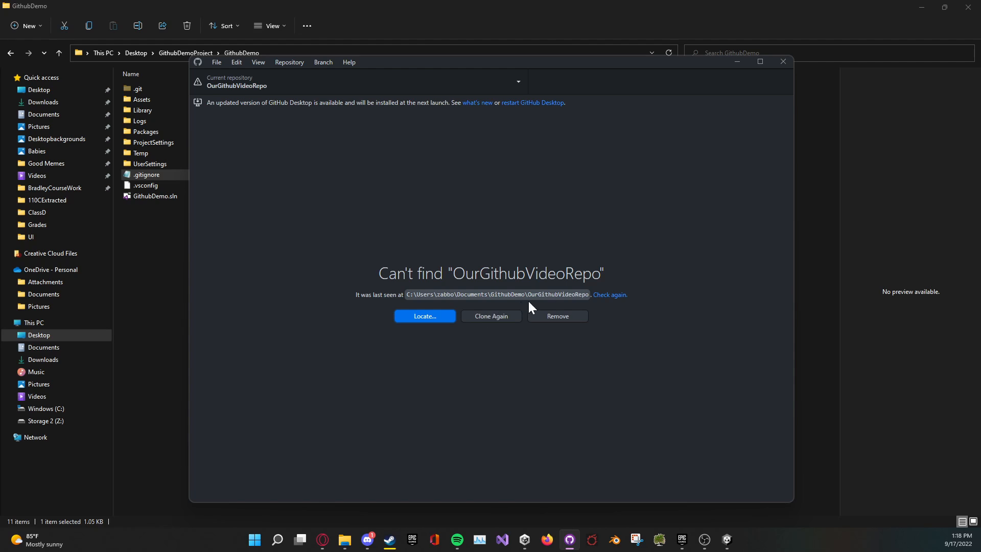
pyautogui.click(407, 317)
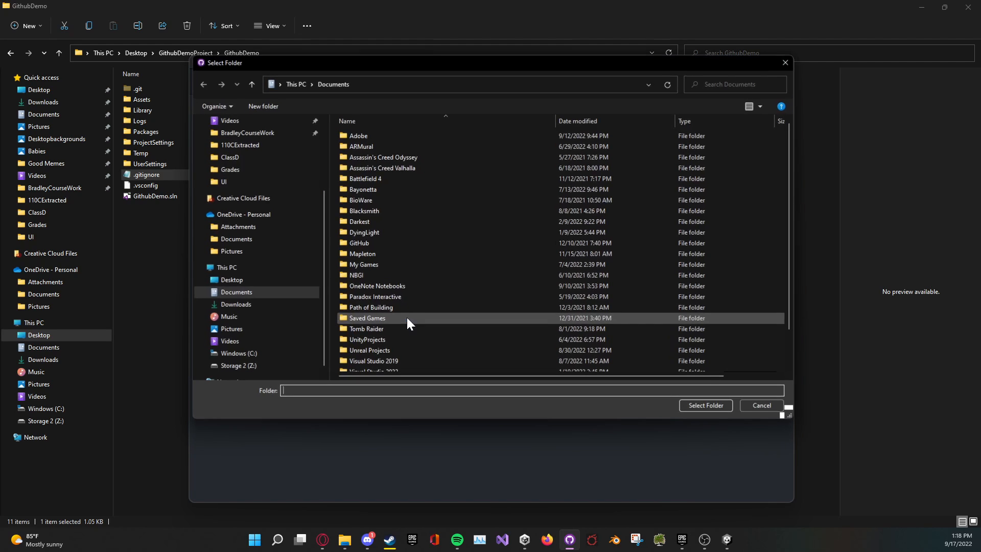
pyautogui.click(254, 283)
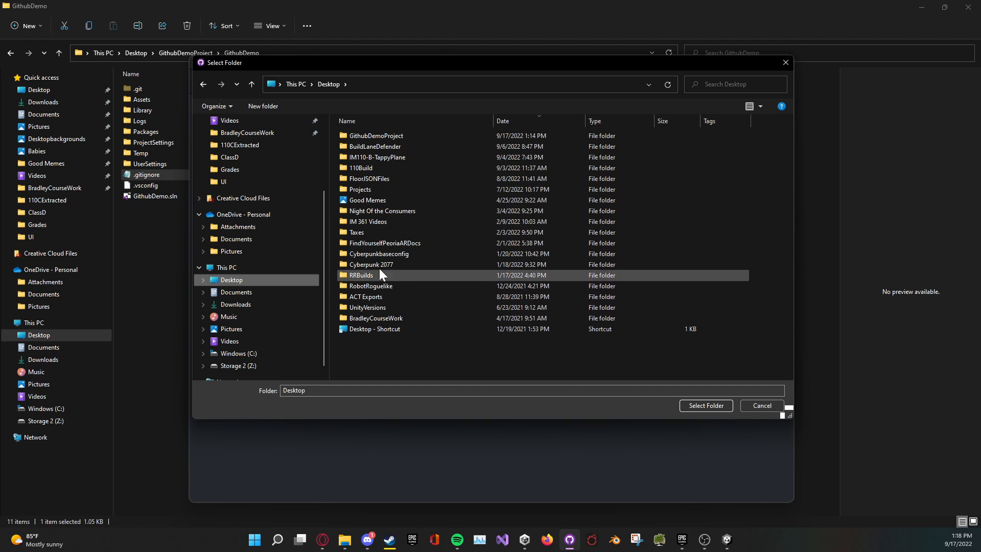
pyautogui.click(384, 136)
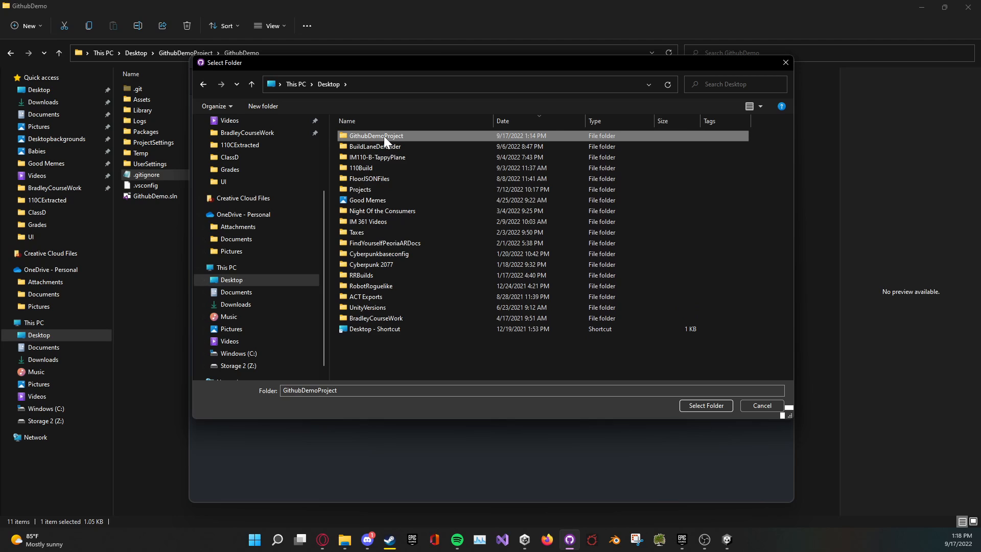
pyautogui.doubleClick(384, 136)
pyautogui.doubleClick(385, 136)
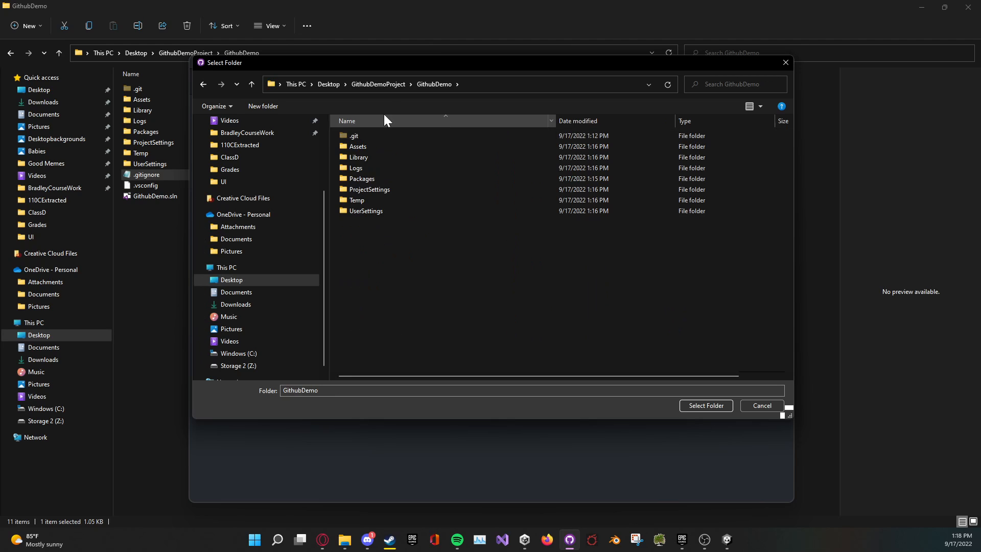
pyautogui.click(384, 88)
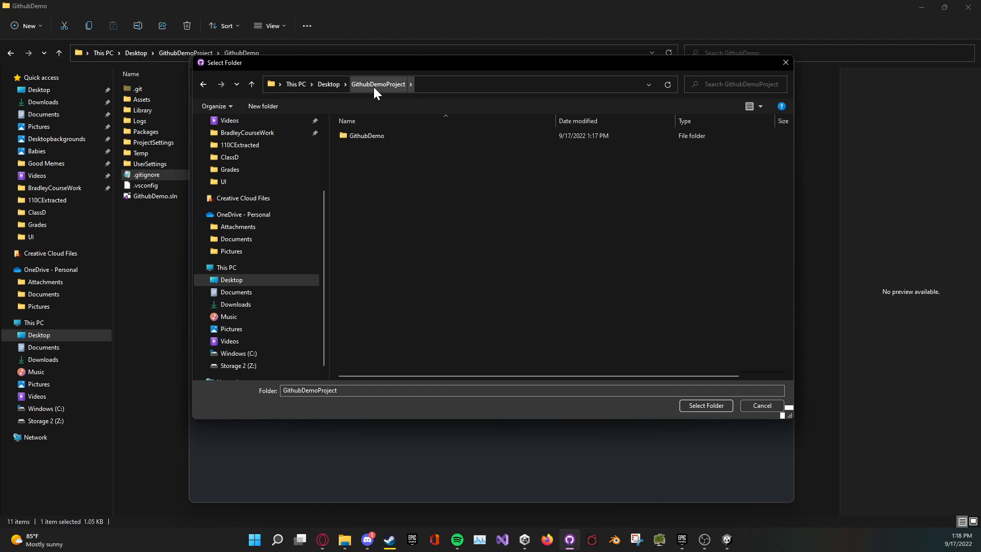
pyautogui.doubleClick(371, 136)
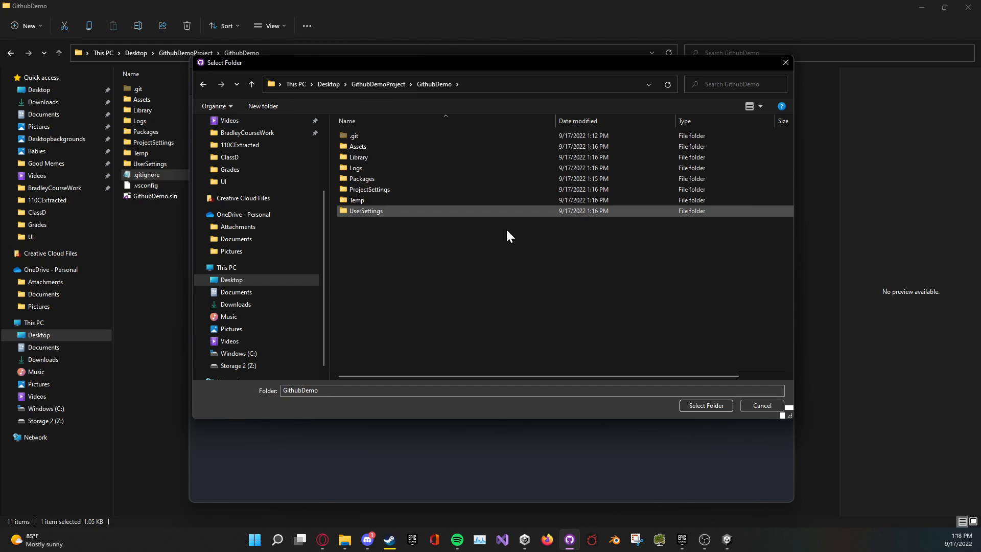
pyautogui.click(696, 407)
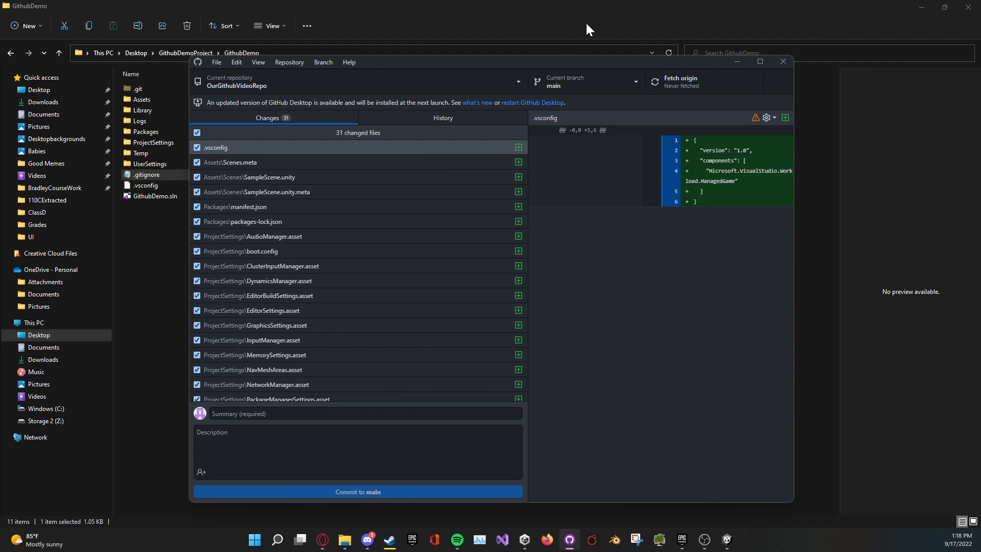
# - Close the Azure DevOps pull request browser window and bring up the OurGithubVideoRepo page on GitHub to examine its files
pyautogui.moveTo(323, 539)
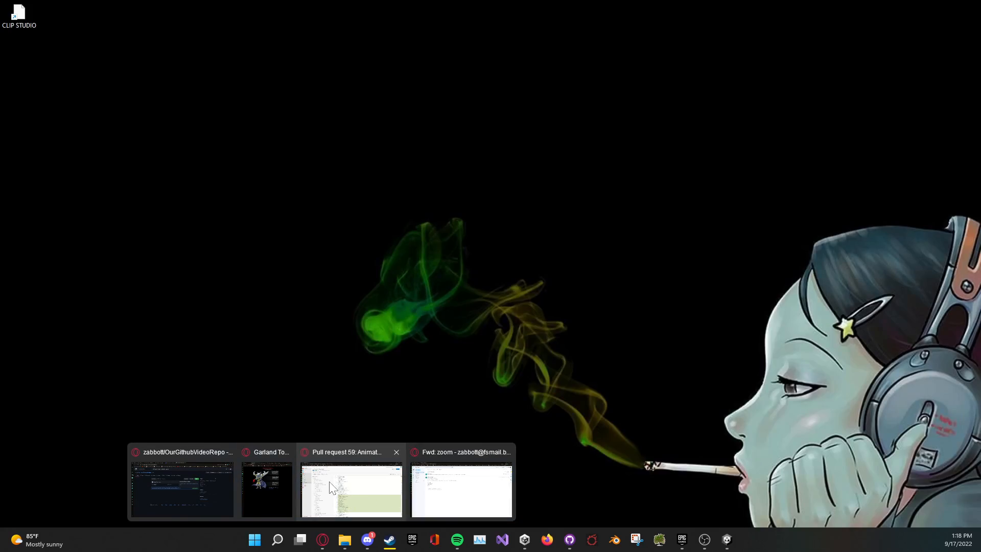
pyautogui.click(353, 497)
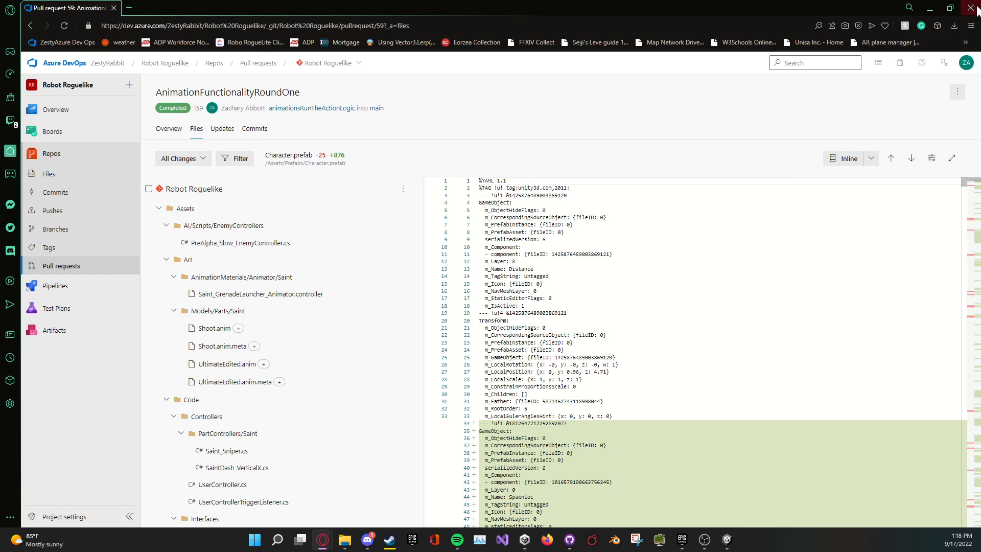
pyautogui.click(973, 8)
pyautogui.moveTo(325, 543)
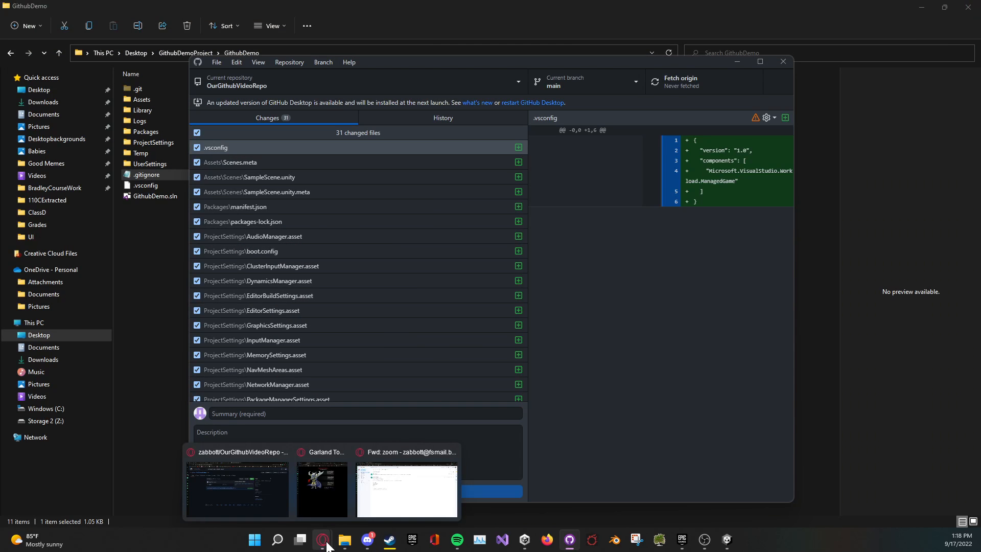
pyautogui.click(263, 501)
pyautogui.click(358, 292)
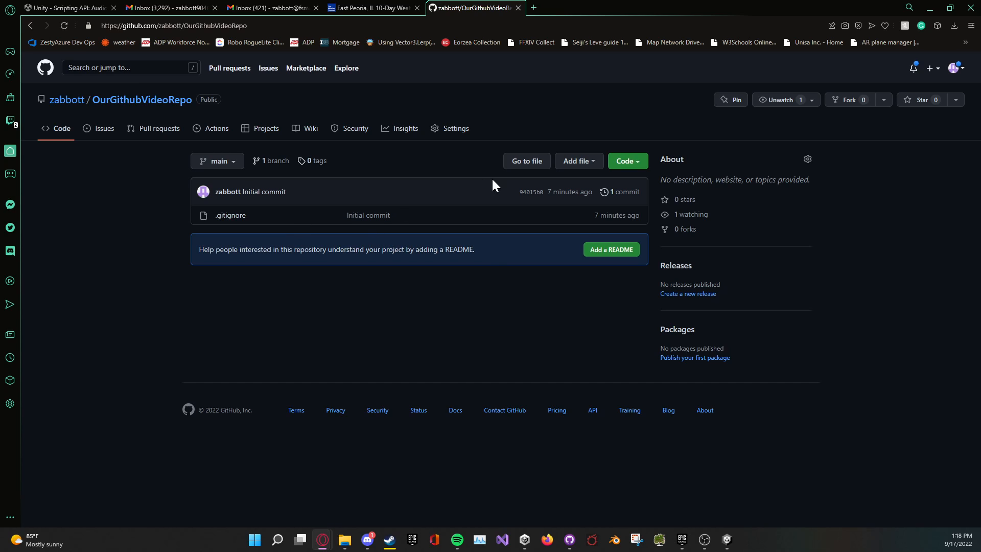
# - Review the full list of changed files in GitHub Desktop, then return to the GithubDemo project folder in File Explorer for comparison
pyautogui.click(570, 543)
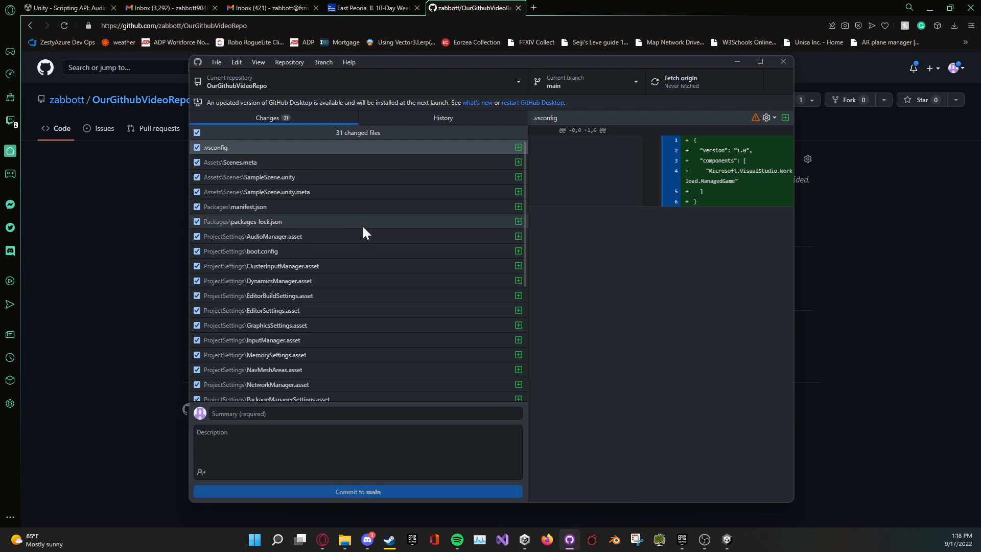
pyautogui.scroll(-5, 341, 215)
pyautogui.scroll(3, 339, 216)
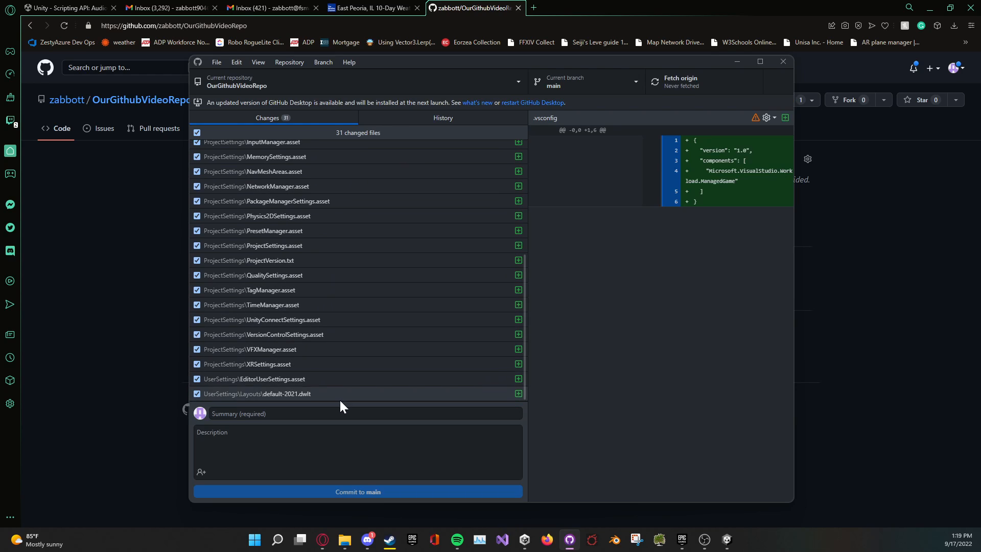
pyautogui.scroll(-3, 339, 393)
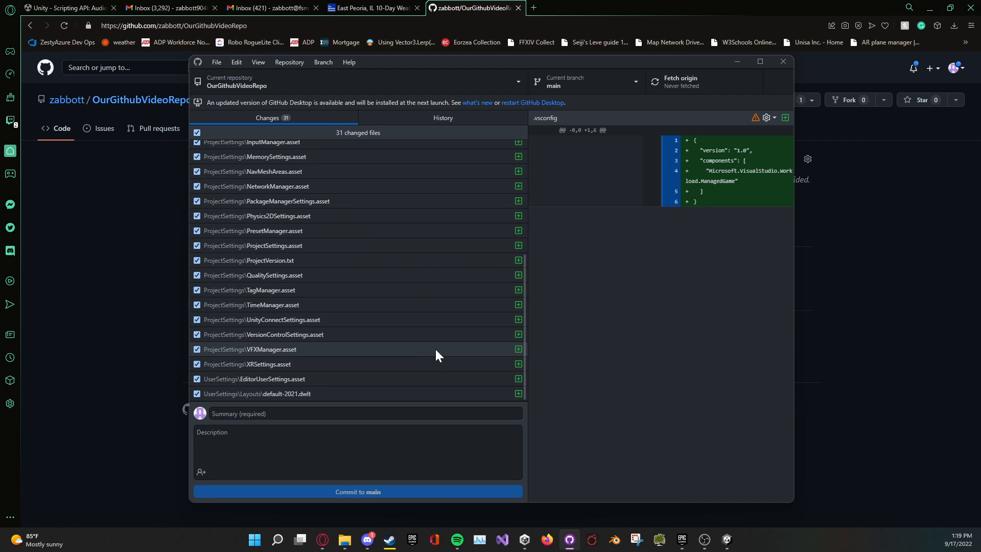
pyautogui.moveTo(345, 540)
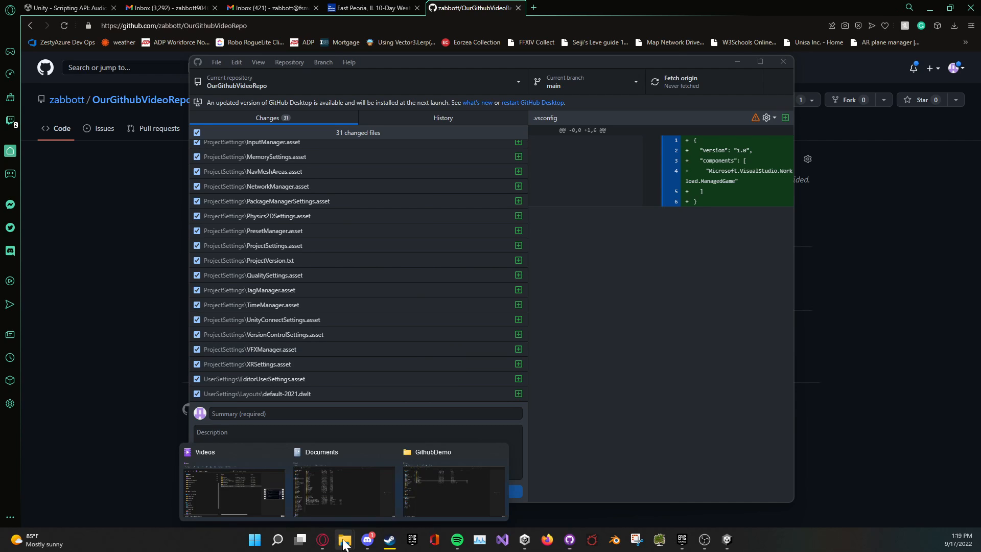
pyautogui.click(420, 500)
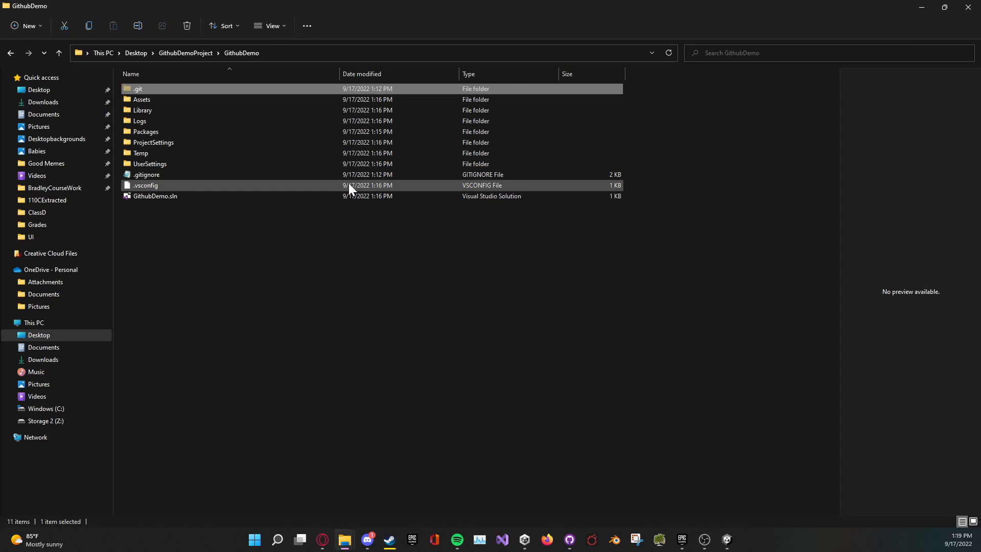
# - Check the .gitignore file in the project folder, minimize File Explorer and review the changed files in GitHub Desktop
pyautogui.click(215, 177)
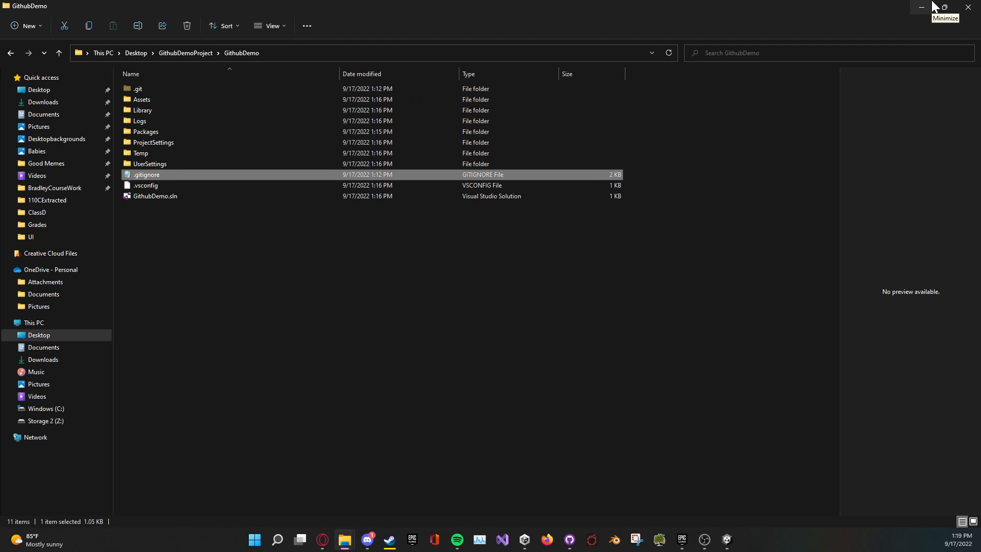
pyautogui.click(920, 6)
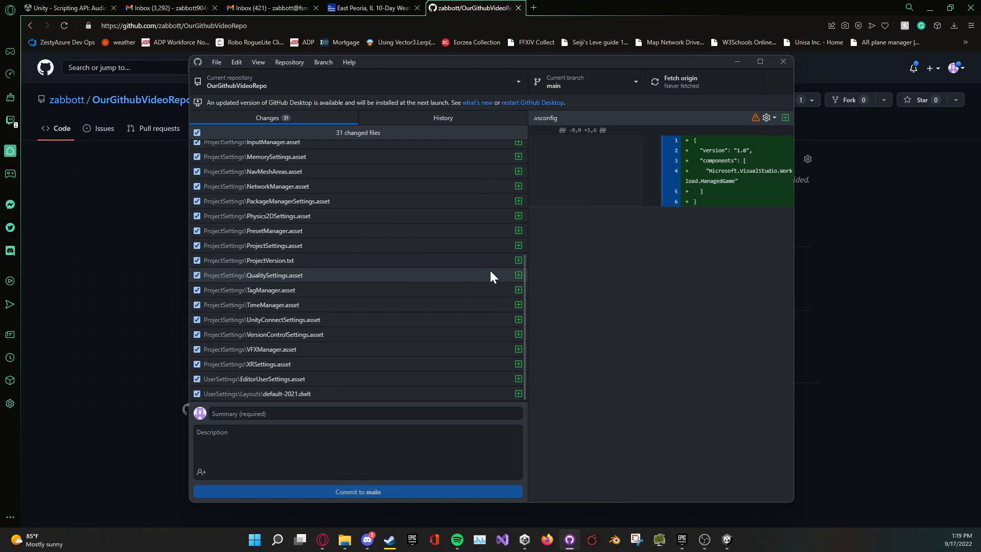
pyautogui.scroll(5, 519, 358)
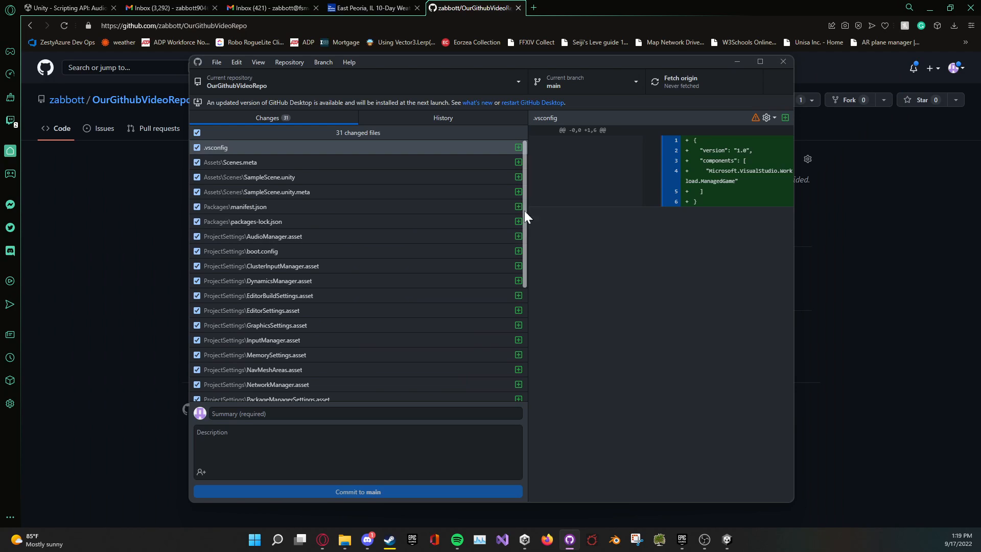
pyautogui.scroll(-1, 517, 235)
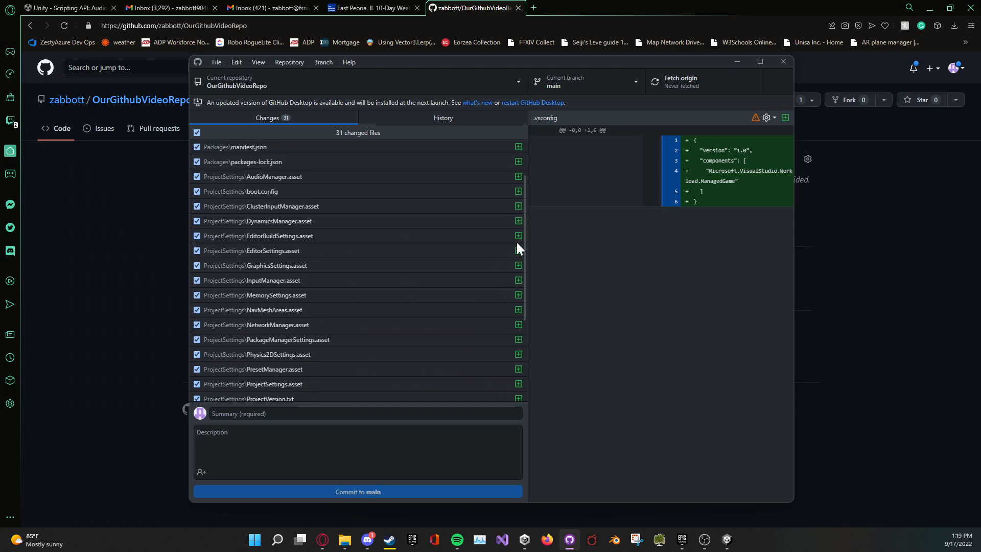
pyautogui.scroll(-3, 516, 245)
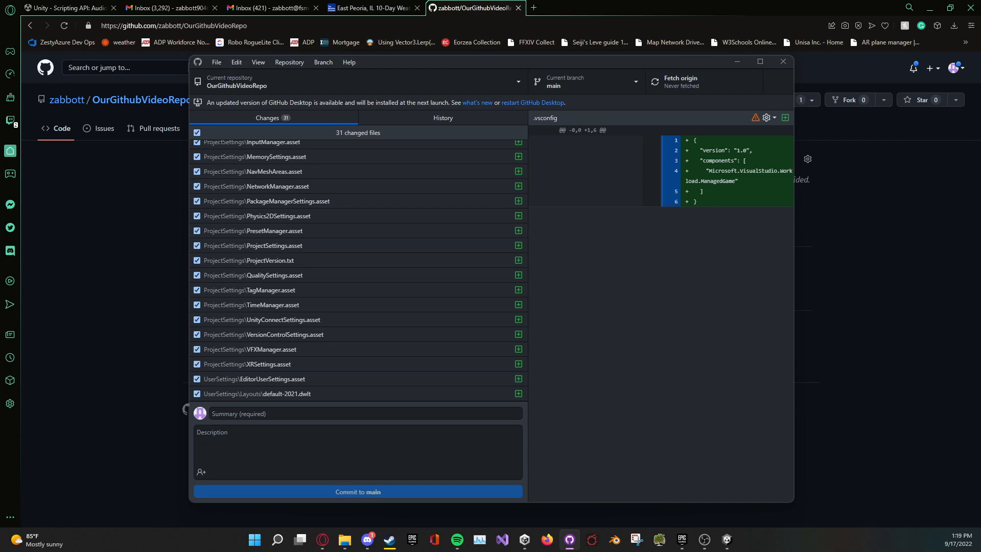
pyautogui.click(357, 414)
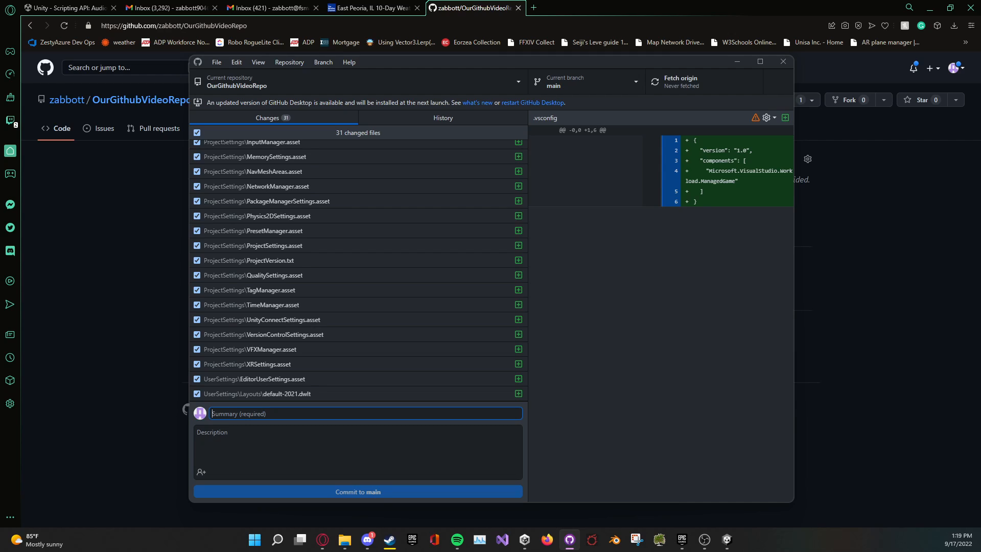
# - Create a branch named BaseProjectUploadBranch from main and switch to it, bringing the uncommitted changes along
pyautogui.click(556, 81)
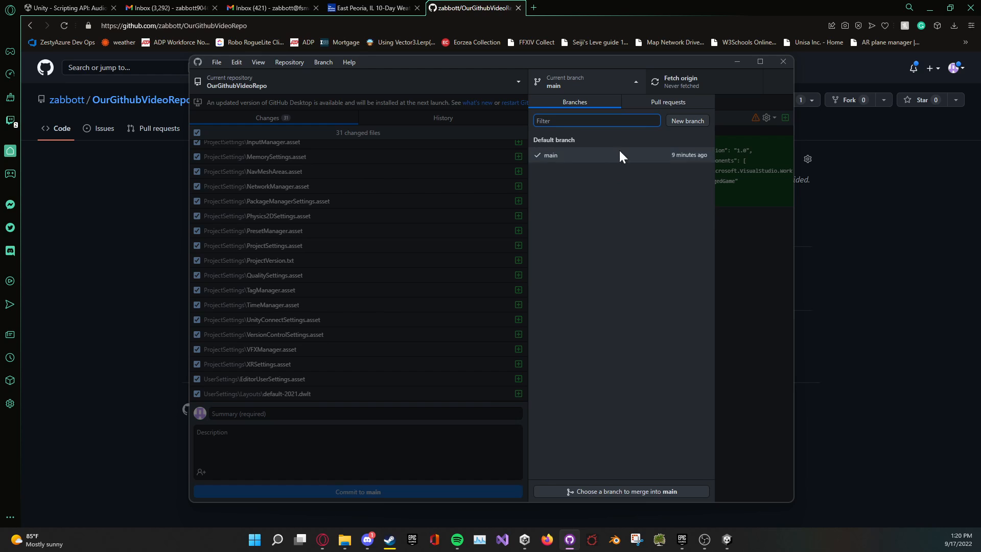
pyautogui.click(683, 121)
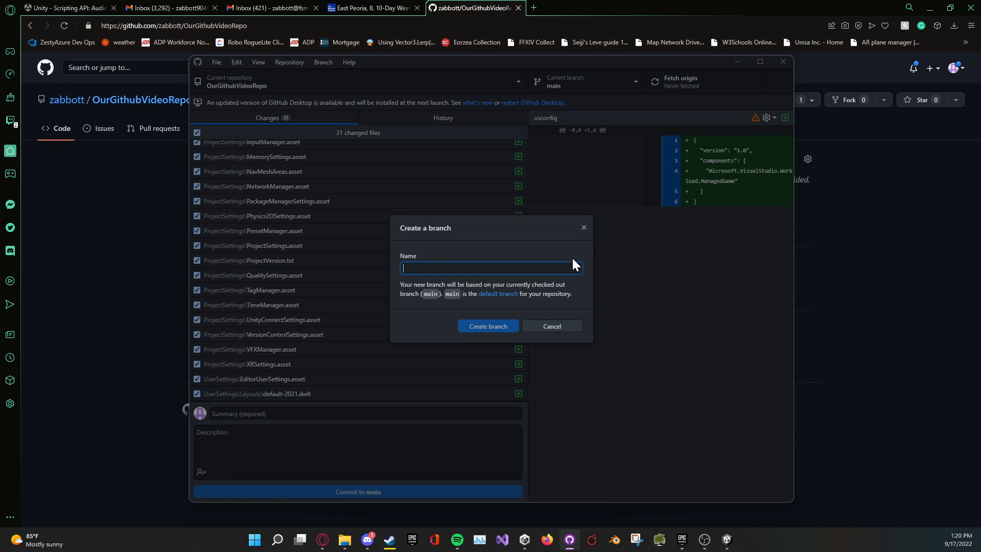
pyautogui.write('ProjectUplo')
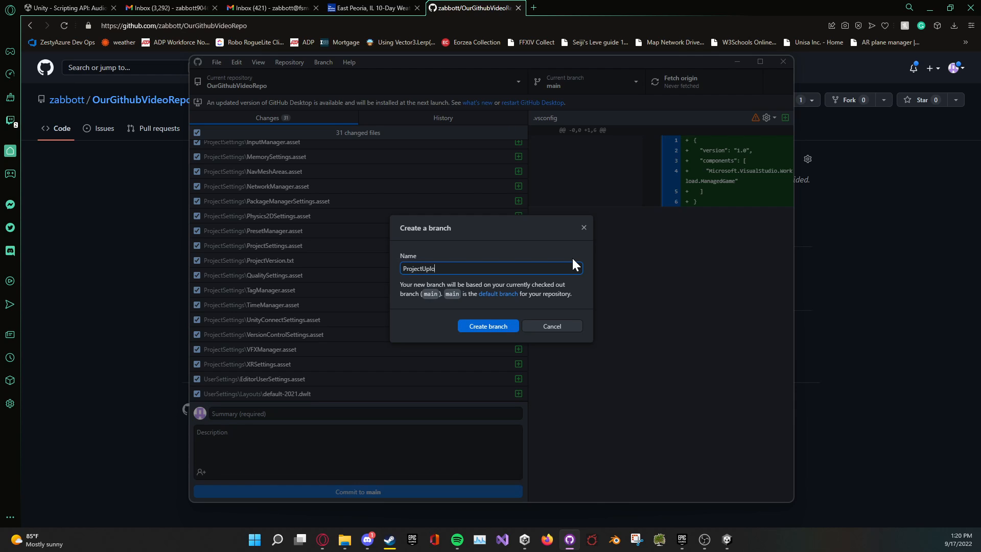
pyautogui.write('adBranch')
pyautogui.click(479, 326)
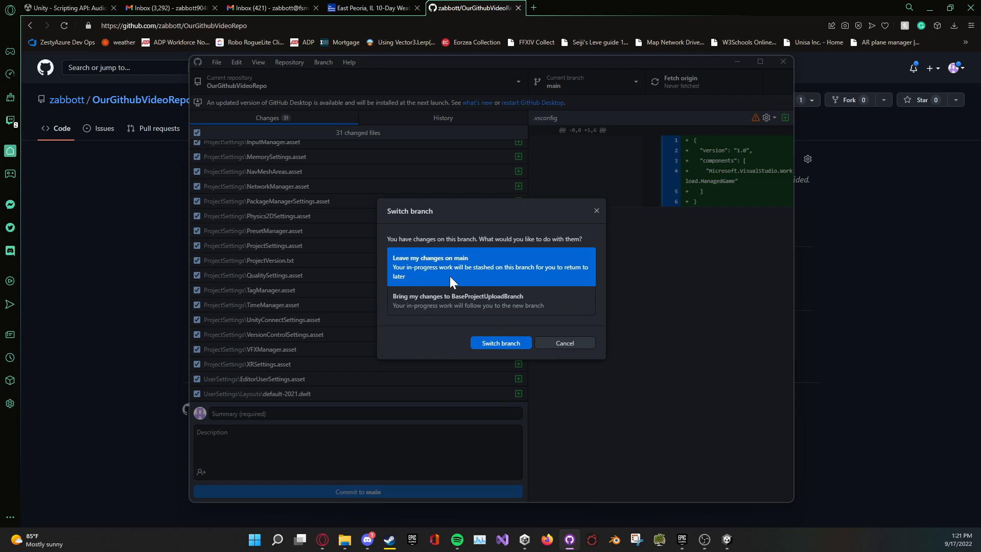
pyautogui.click(437, 300)
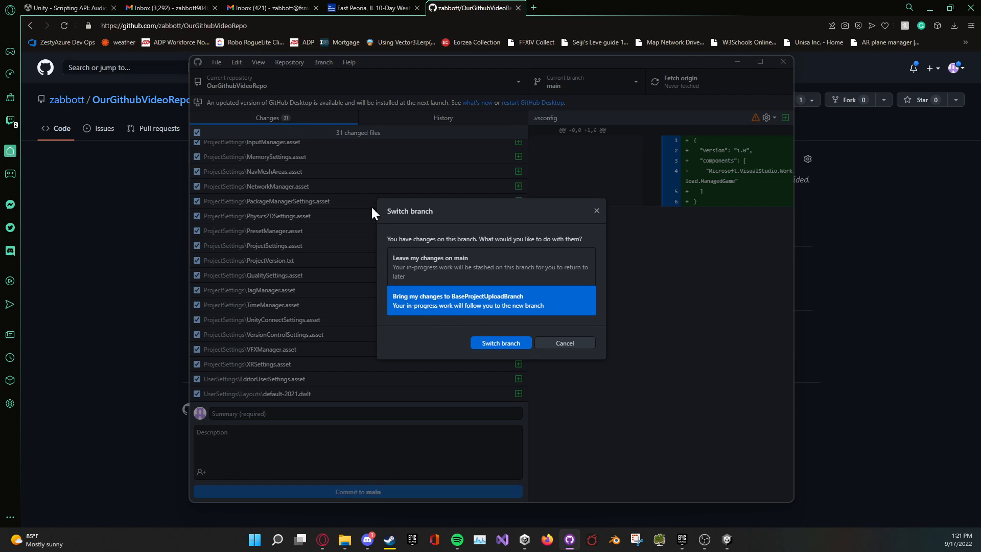
pyautogui.click(521, 345)
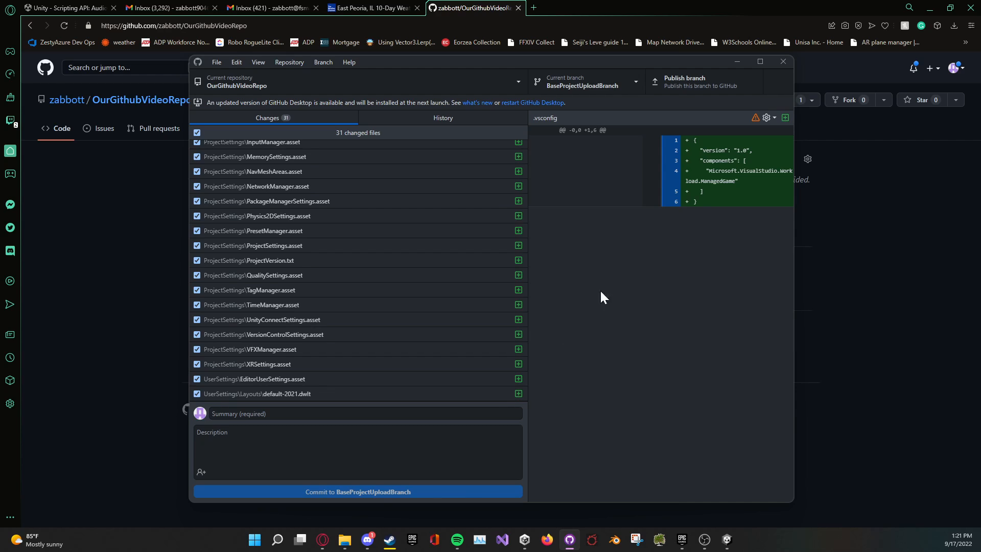
# - Publish BaseProjectUploadBranch to GitHub and view that branch on the refreshed repository page in the browser
pyautogui.click(678, 78)
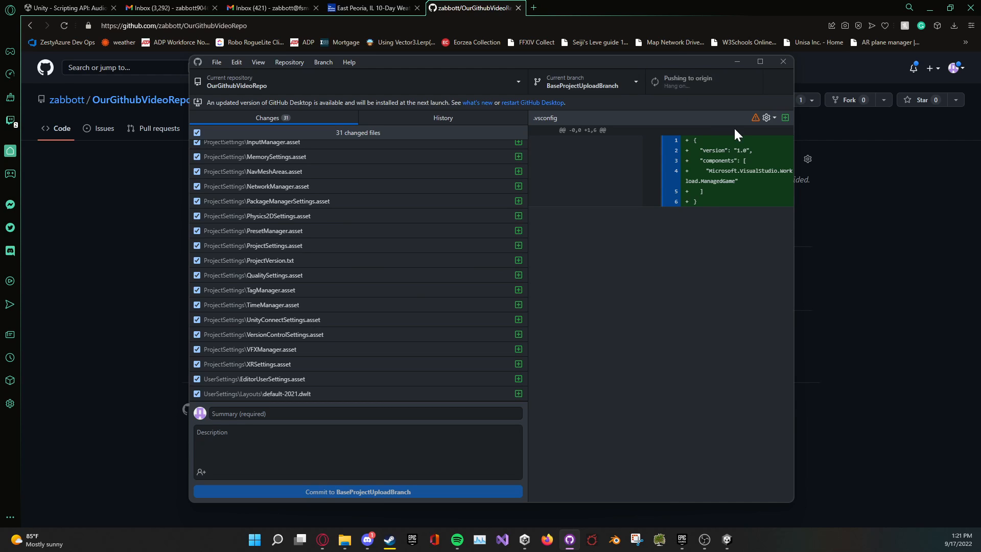
pyautogui.click(904, 247)
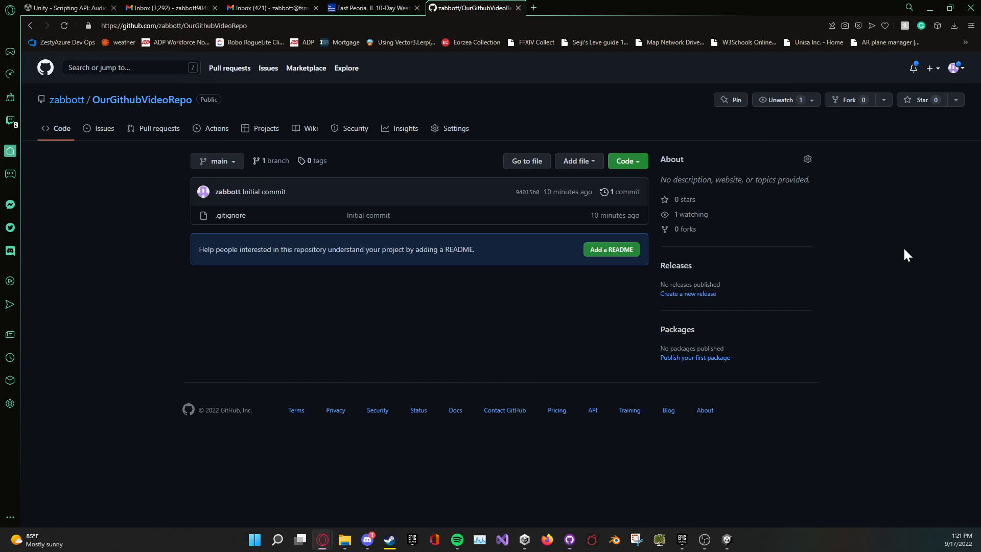
pyautogui.click(63, 24)
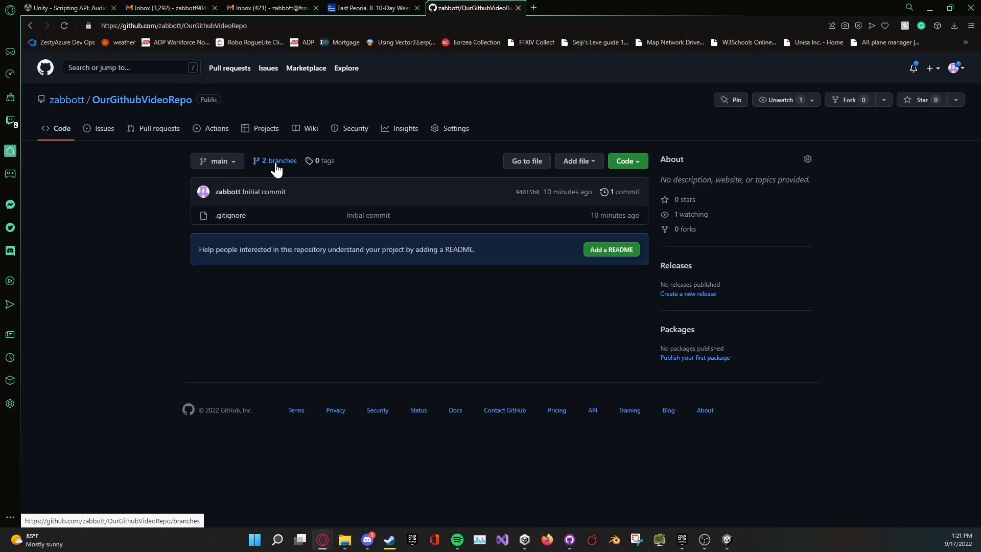
pyautogui.click(235, 162)
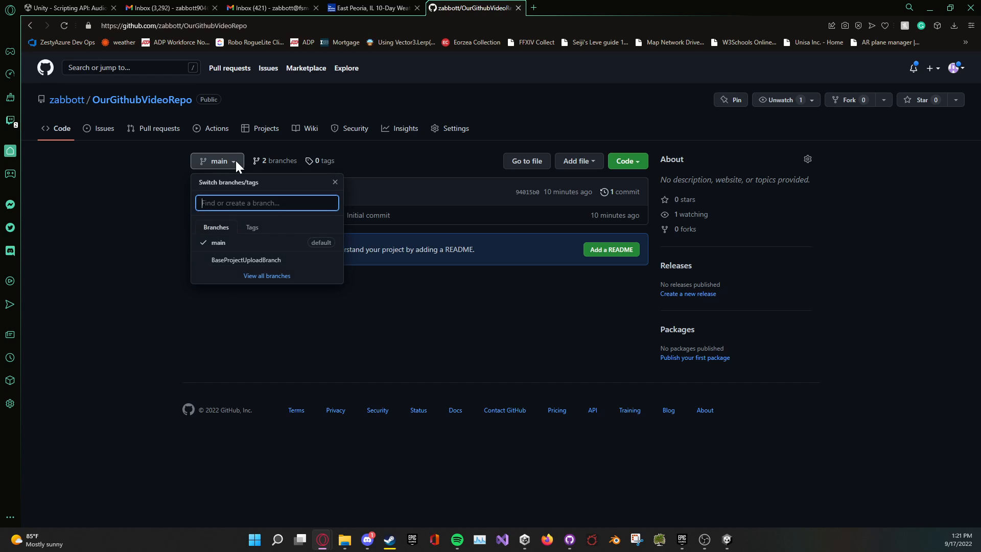
pyautogui.click(225, 260)
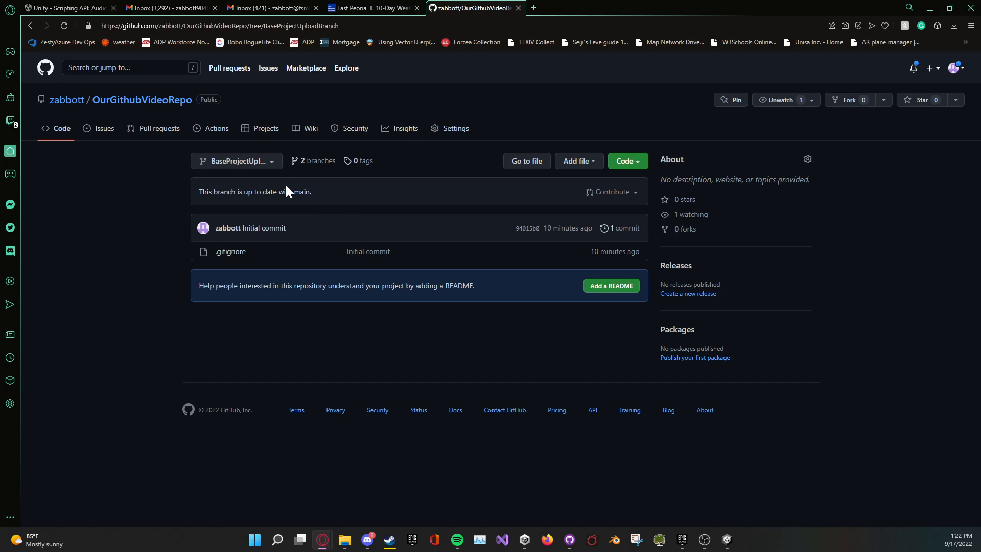
# - Compare the files on main with those on BaseProjectUploadBranch, ending on BaseProjectUploadBranch
pyautogui.click(247, 162)
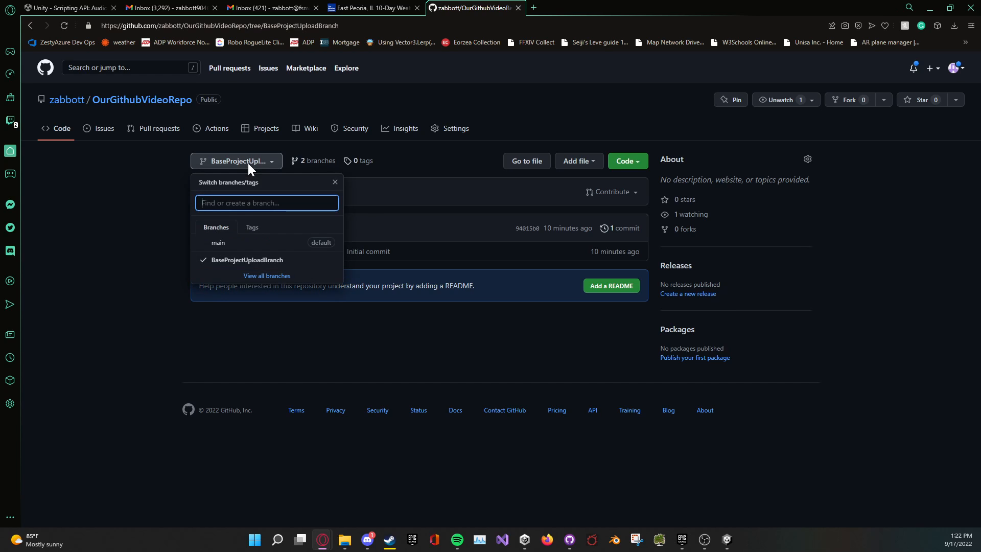
pyautogui.click(299, 249)
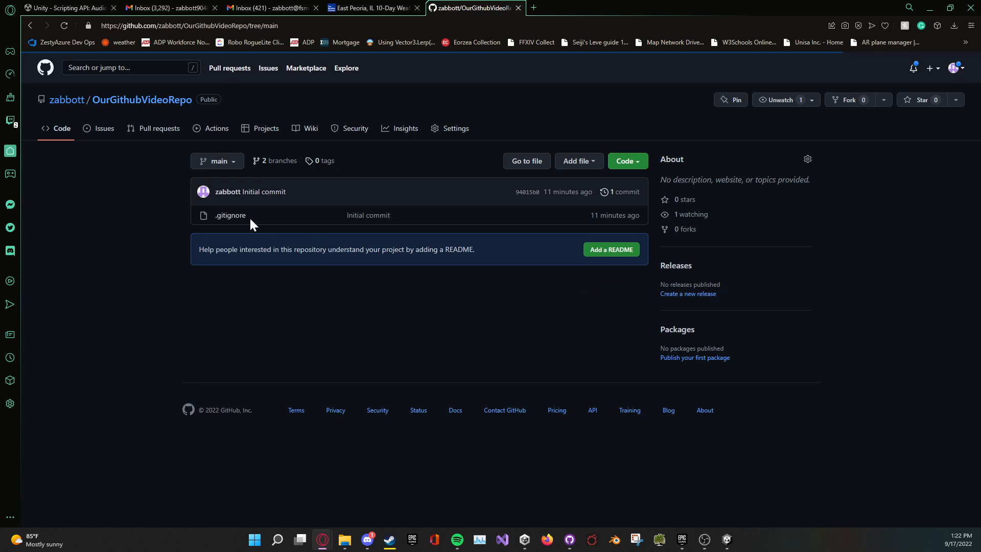
pyautogui.click(214, 161)
pyautogui.click(231, 262)
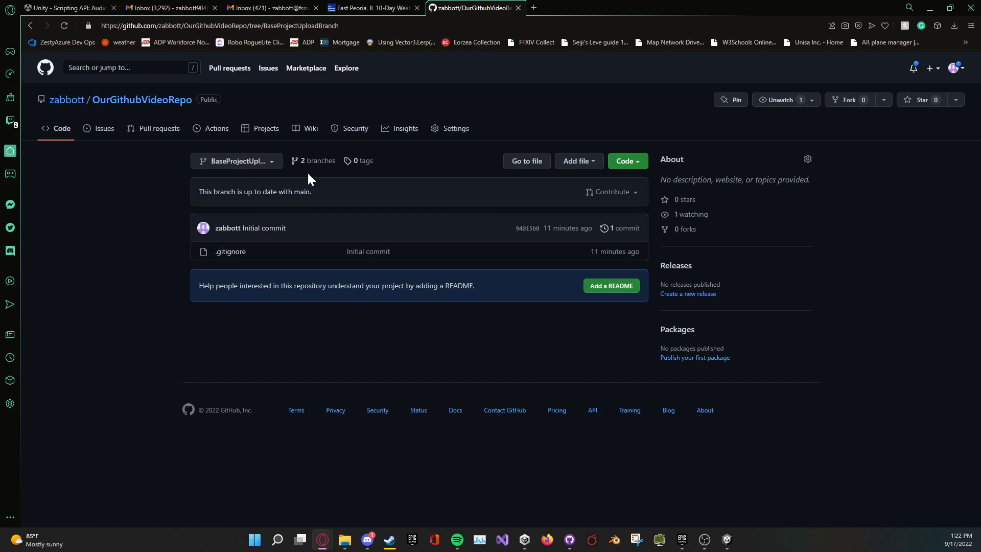
# - Switch to GitHub Desktop, commit all changed files to BaseProjectUploadBranch with the summary "Pushing the base project files." and push to origin
pyautogui.click(579, 545)
pyautogui.scroll(5, 289, 236)
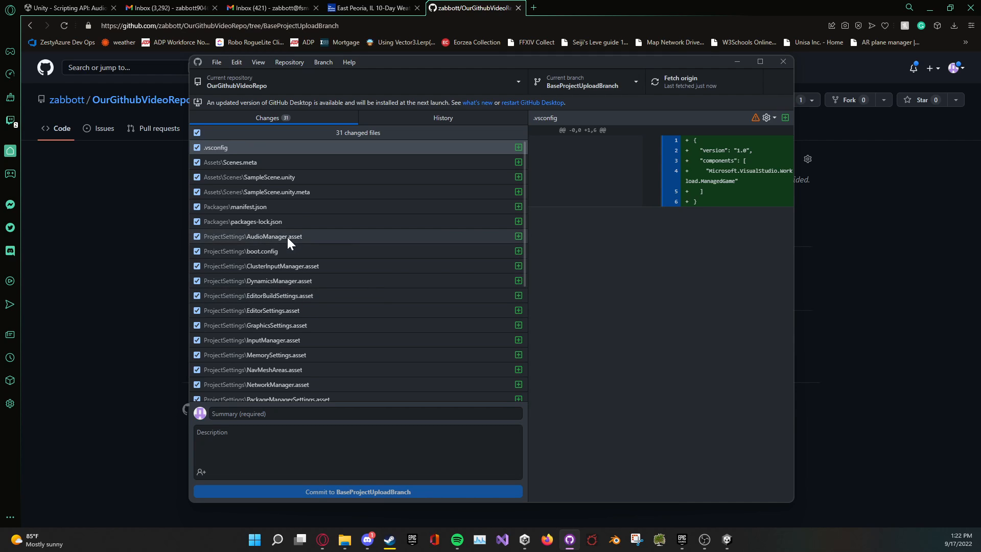
pyautogui.click(327, 413)
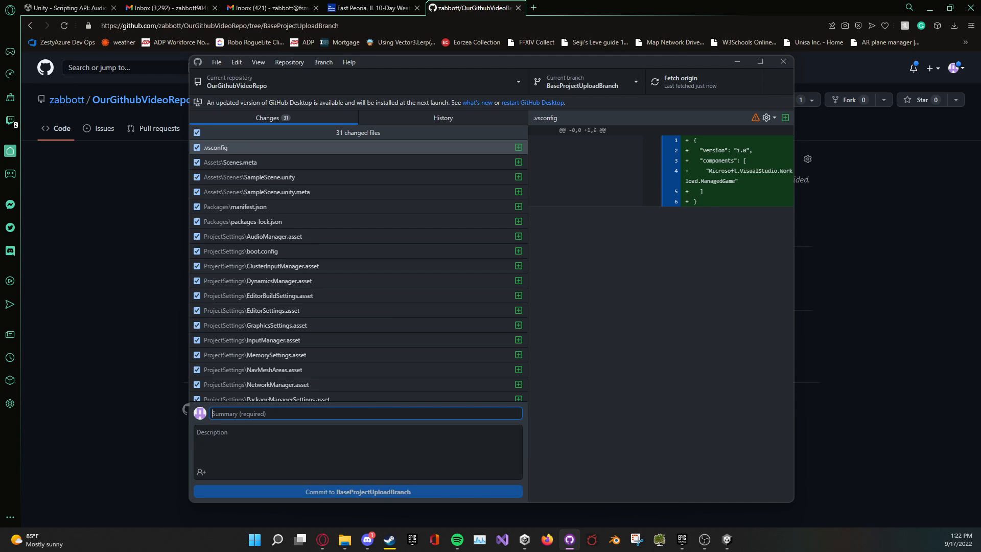
pyautogui.write('Pushing th')
pyautogui.write('e ba')
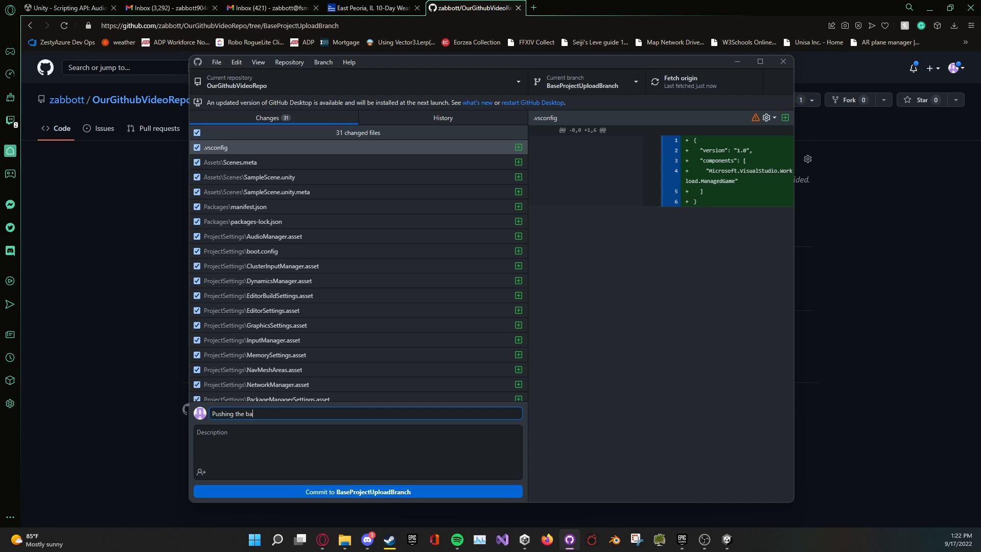
pyautogui.write('se project files.')
pyautogui.press('Tab')
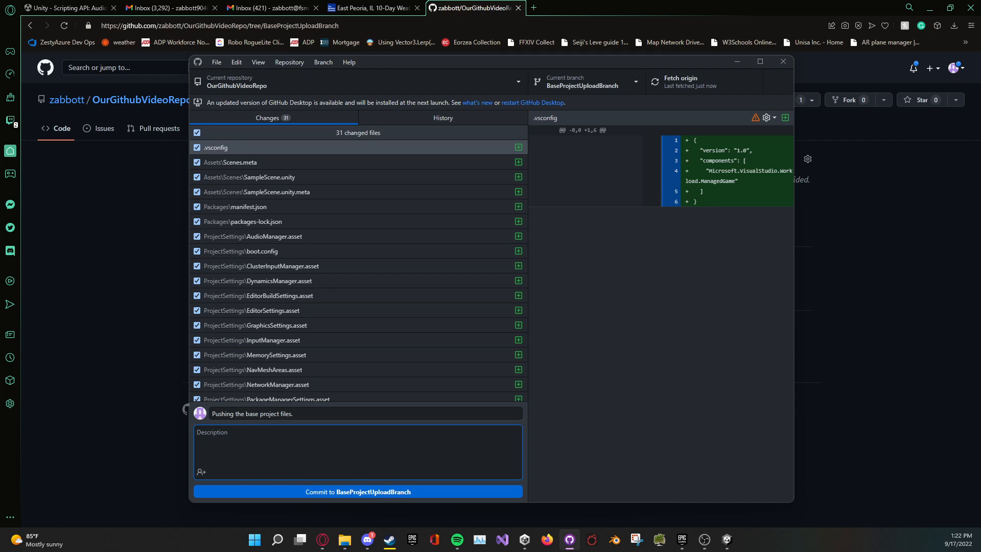
pyautogui.click(361, 493)
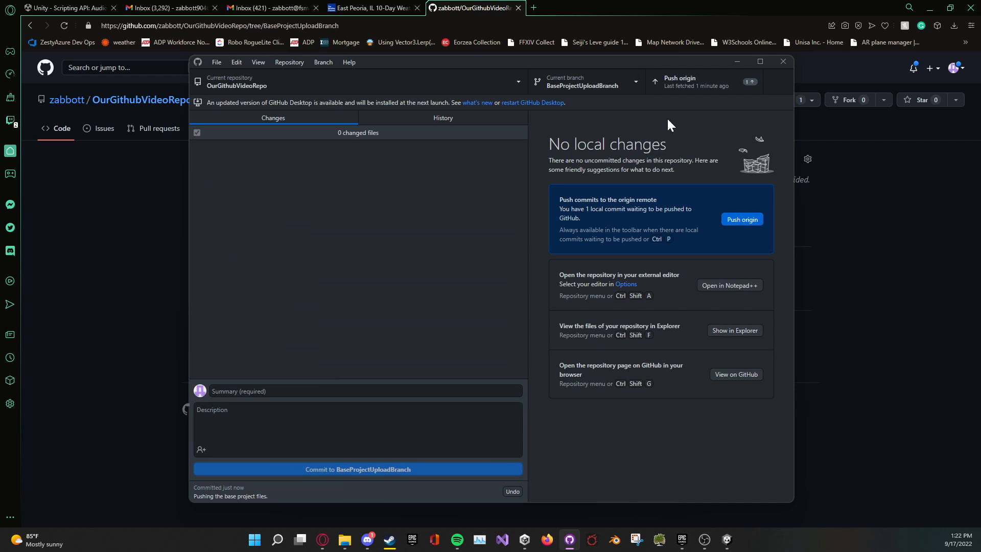
pyautogui.click(692, 87)
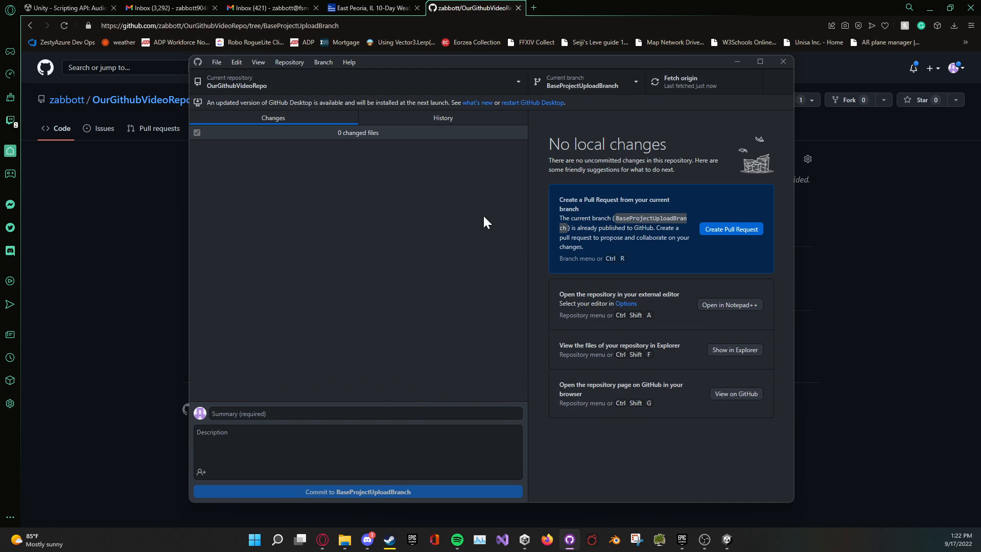
# - Return to the browser, refresh the repository page and compare the pushed files on BaseProjectUploadBranch with main
pyautogui.click(901, 248)
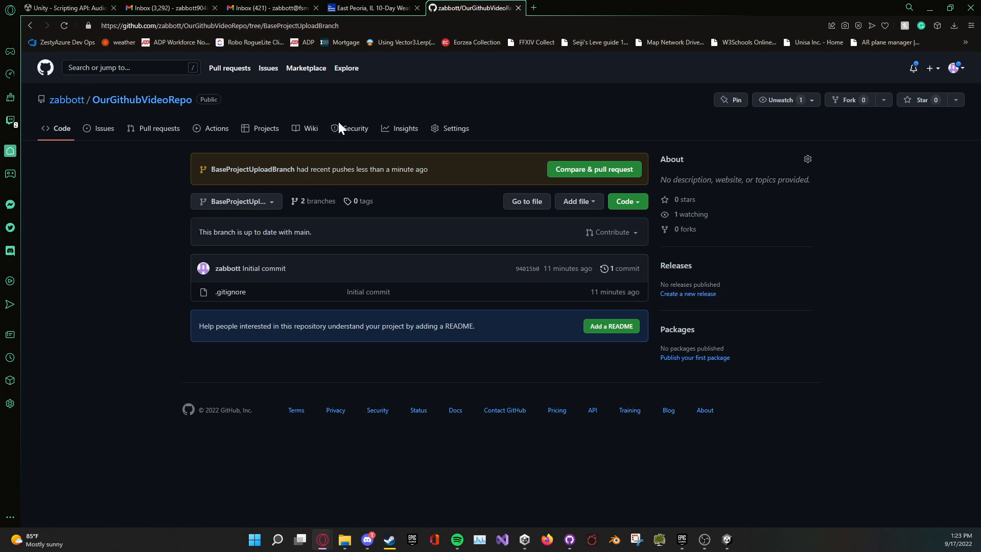
pyautogui.click(63, 25)
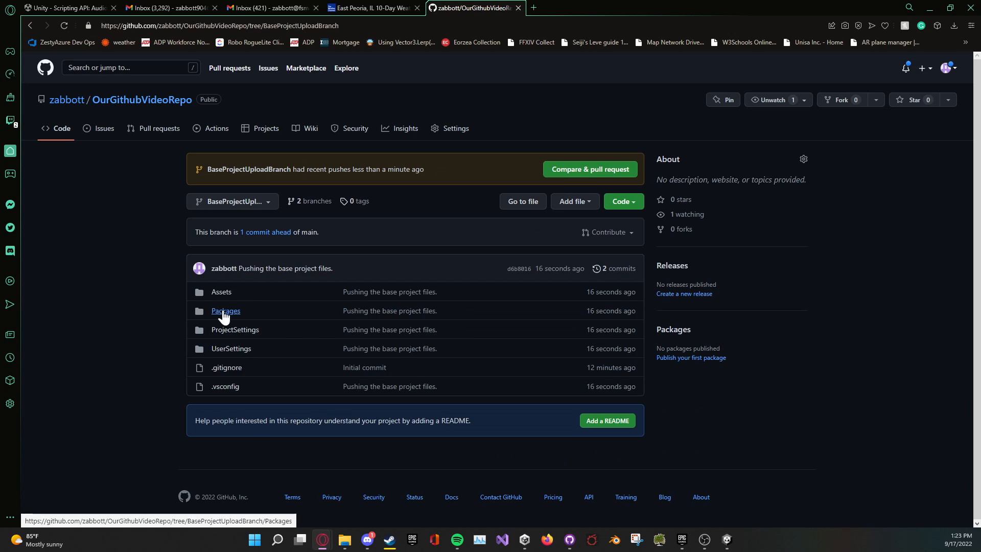
pyautogui.click(238, 201)
pyautogui.click(215, 283)
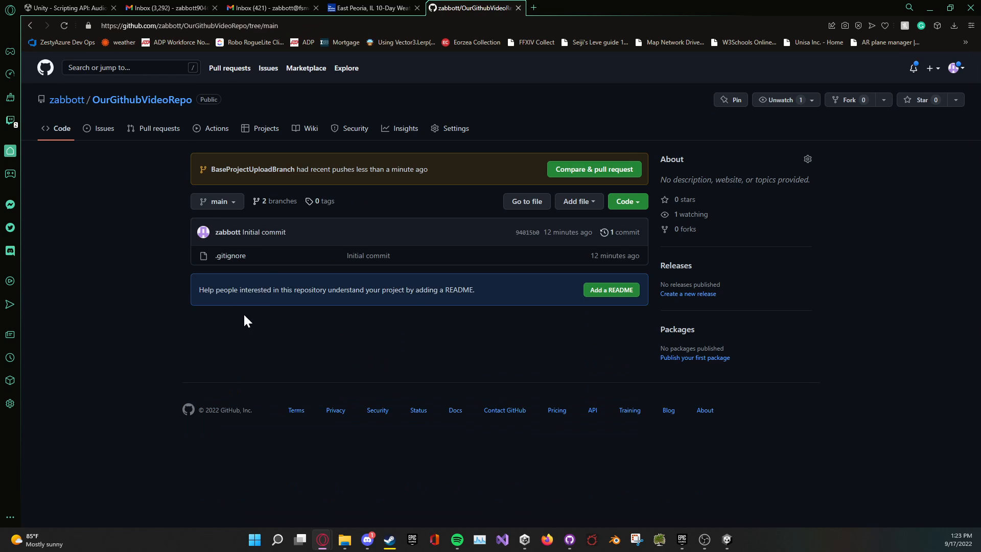
pyautogui.click(238, 202)
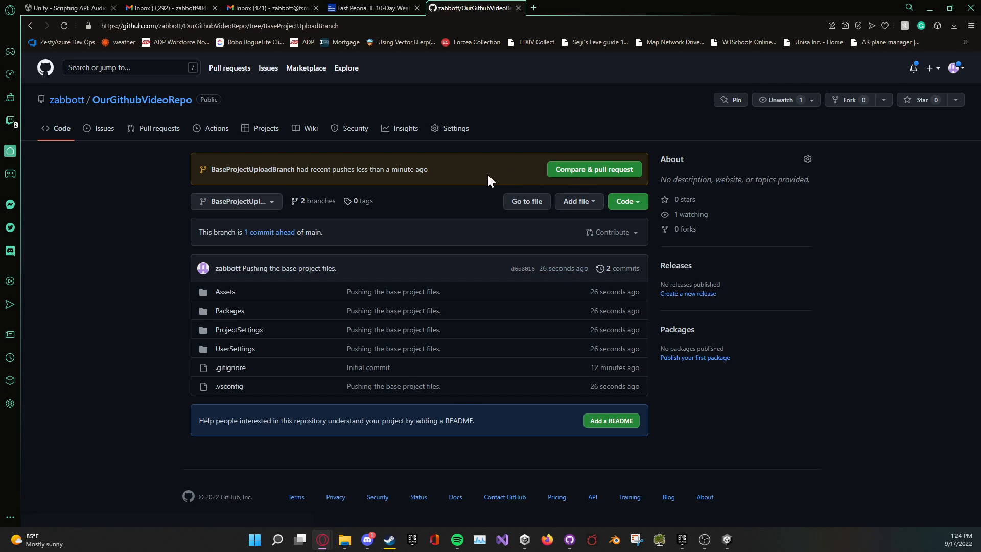
# - Create a pull request titled "Pushing the base project files." from BaseProjectUploadBranch into main and examine its page
pyautogui.click(573, 171)
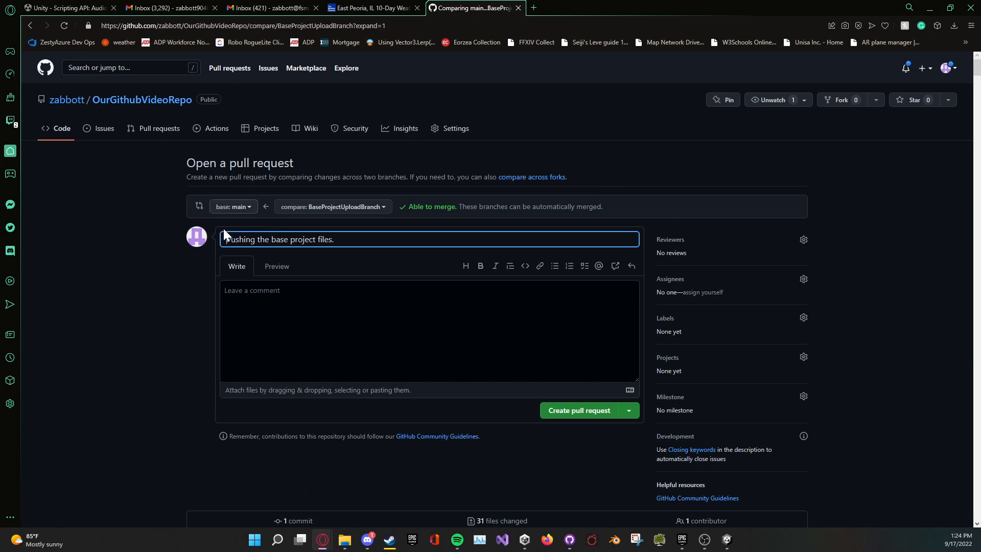
pyautogui.click(588, 418)
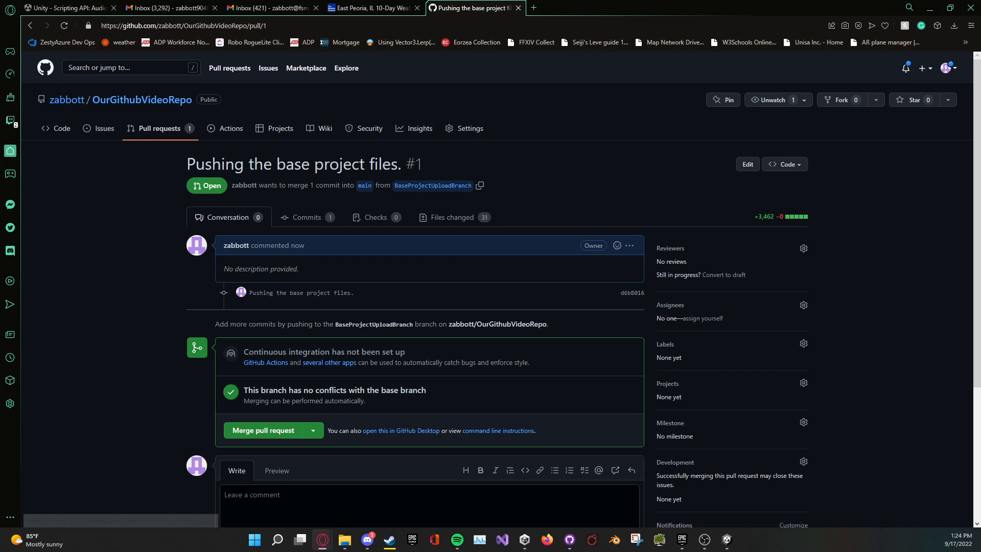
pyautogui.scroll(-2, 491, 287)
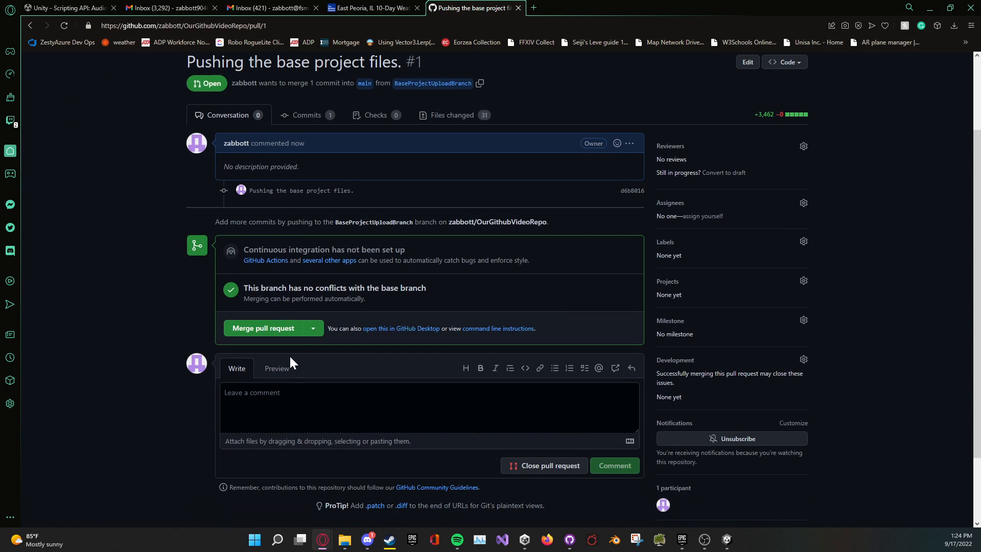
pyautogui.click(302, 25)
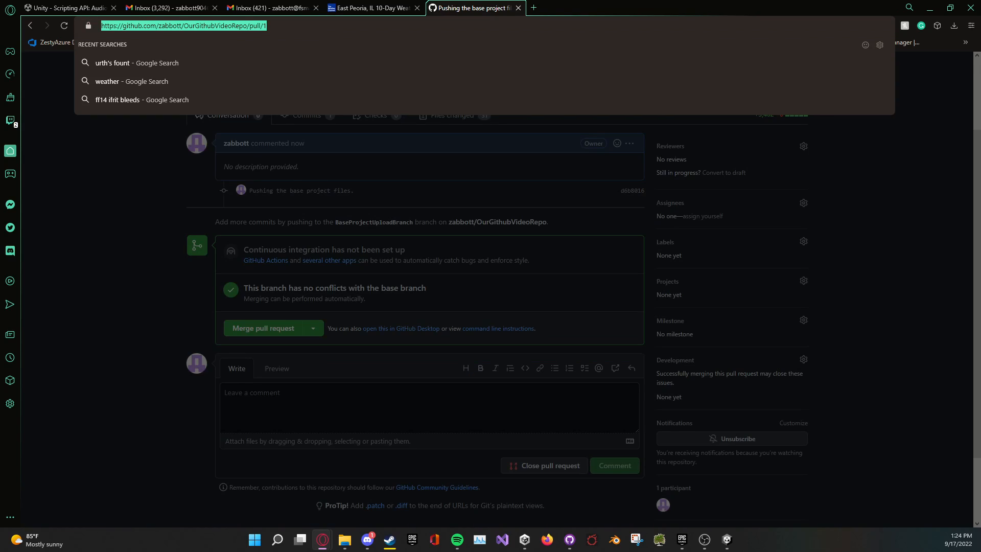
pyautogui.press('Escape')
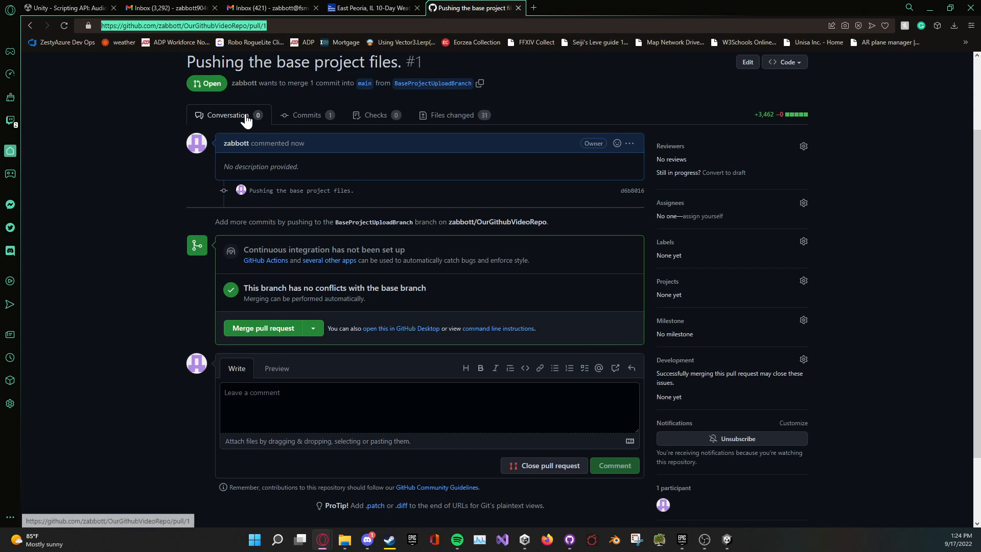
# - Examine the diffs of all files changed in the "Pushing the base project files." pull request
pyautogui.click(467, 117)
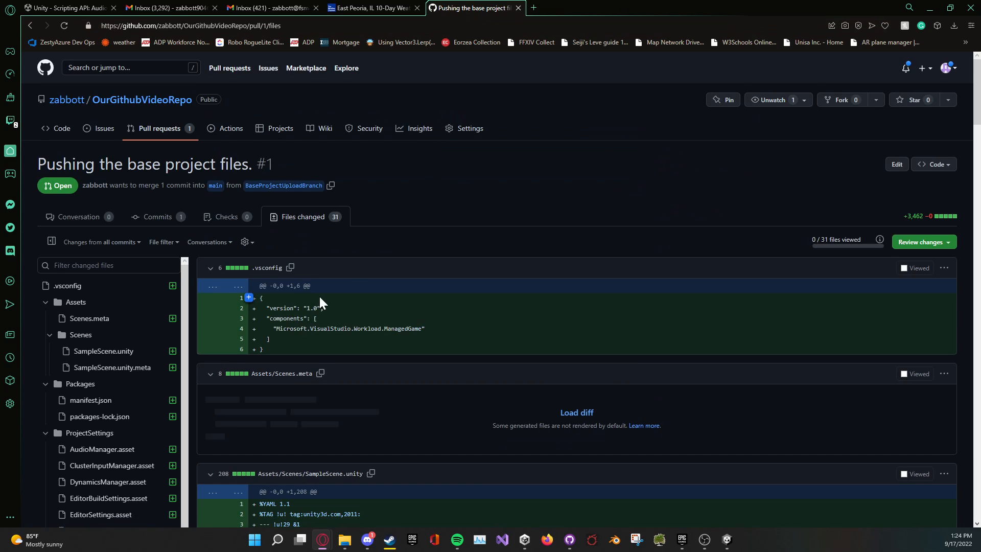
pyautogui.scroll(-12, 319, 295)
pyautogui.scroll(-20, 319, 296)
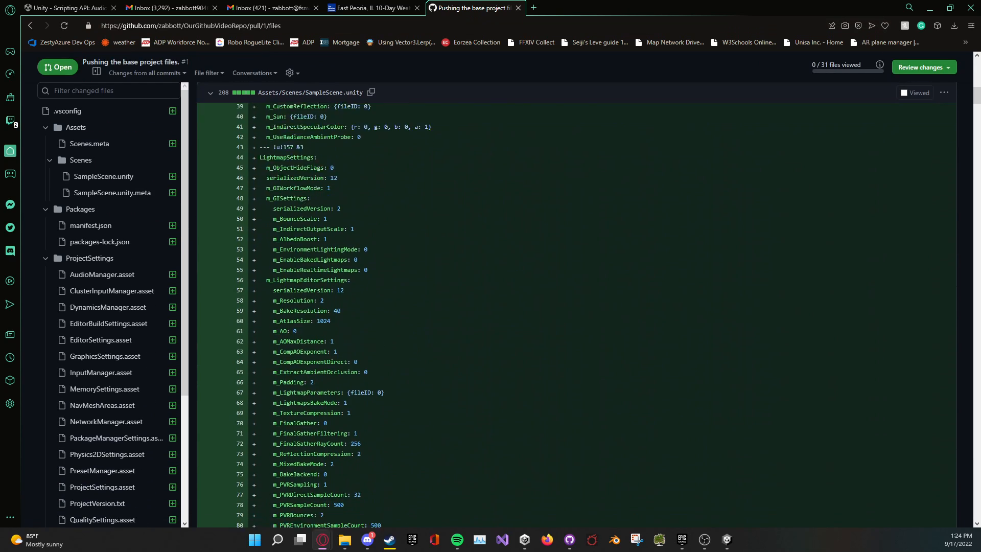
pyautogui.scroll(-20, 319, 296)
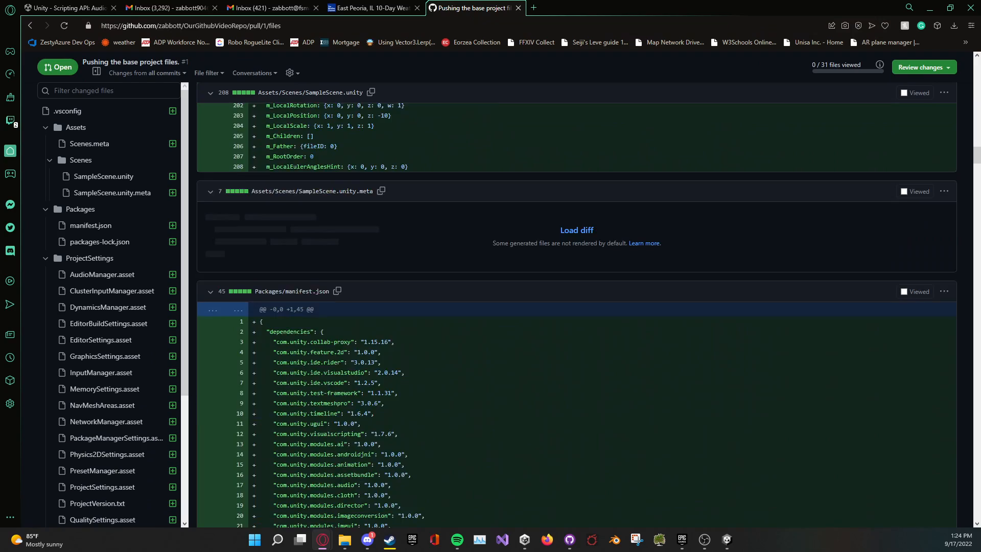
pyautogui.scroll(-20, 317, 298)
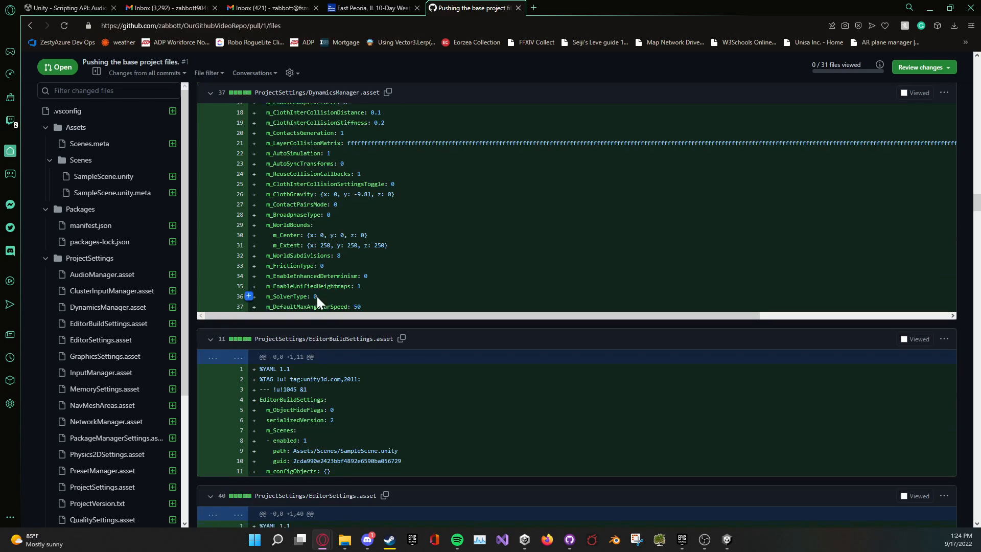
pyautogui.scroll(-20, 317, 302)
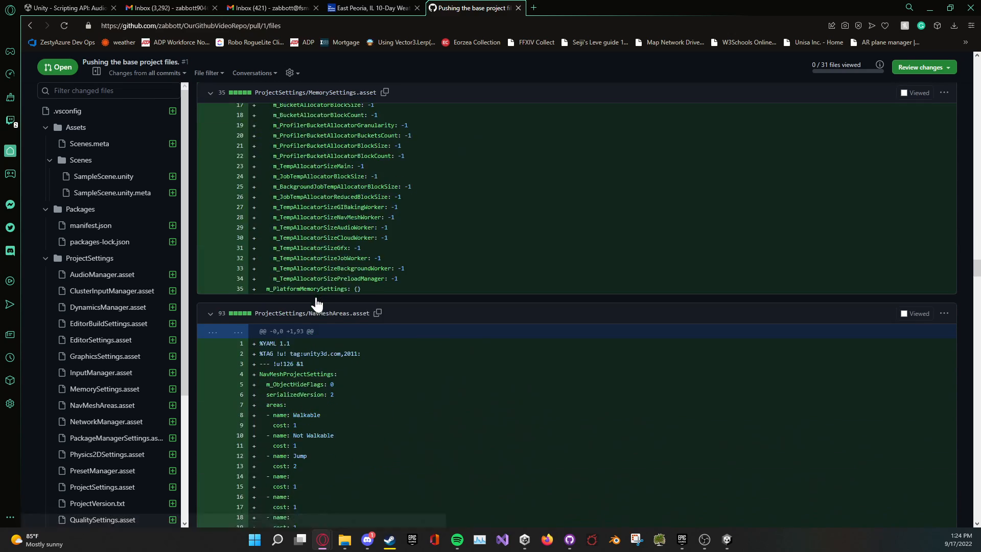
pyautogui.scroll(-20, 316, 297)
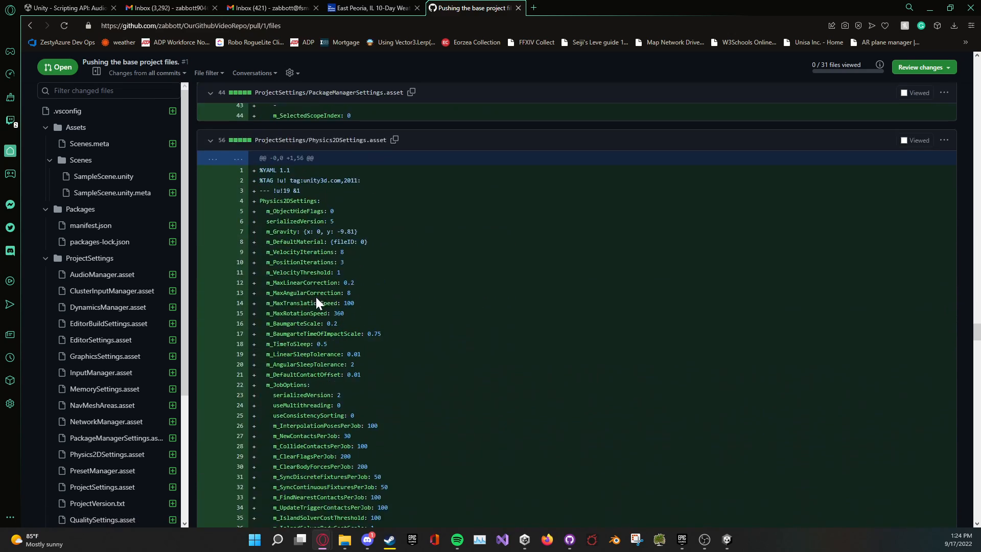
pyautogui.scroll(-10, 299, 298)
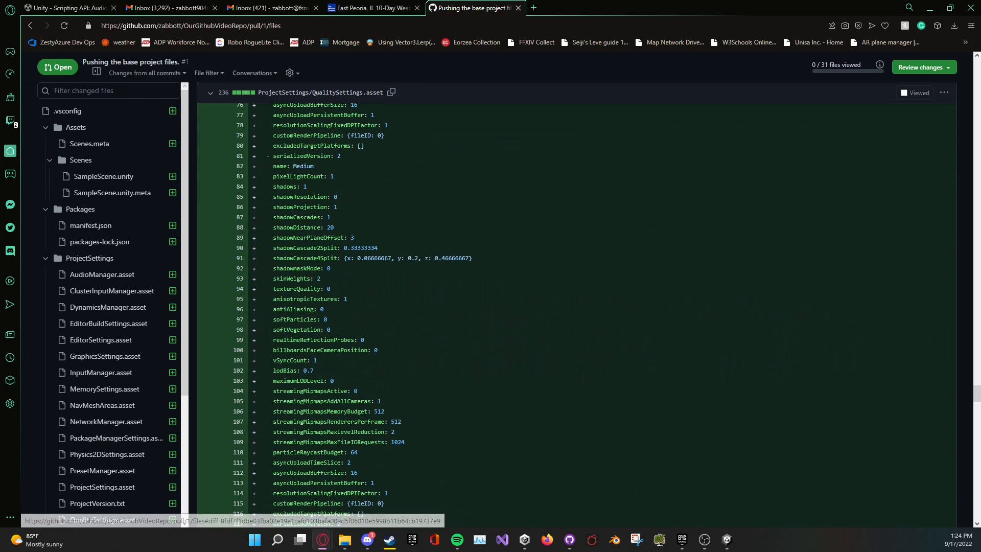
pyautogui.scroll(15, 354, 299)
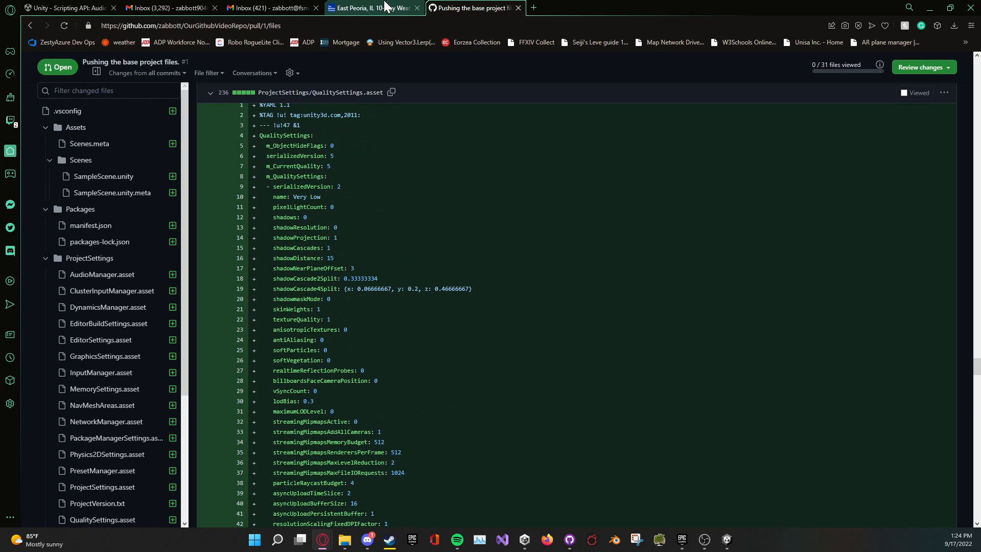
pyautogui.scroll(9, 549, 448)
pyautogui.scroll(20, 550, 448)
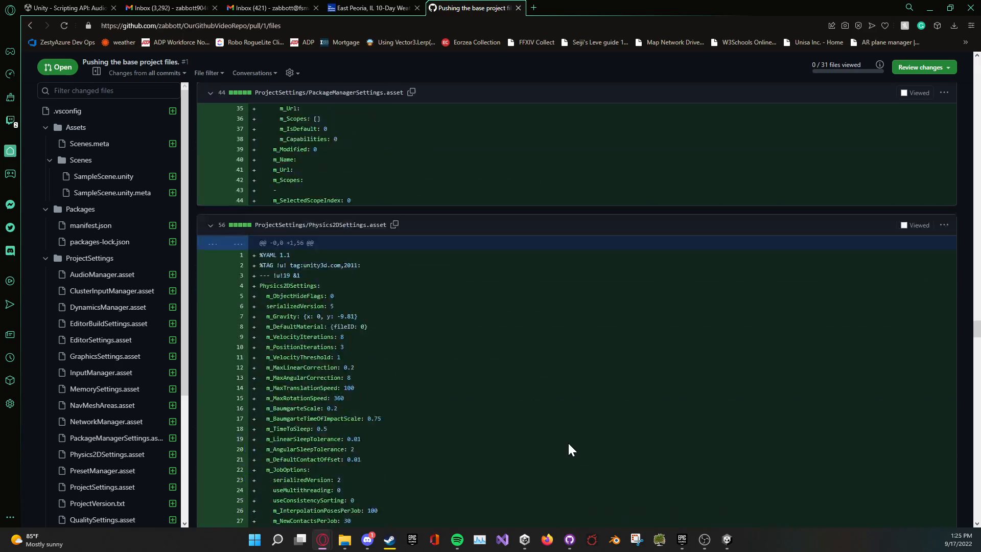
pyautogui.scroll(18, 624, 461)
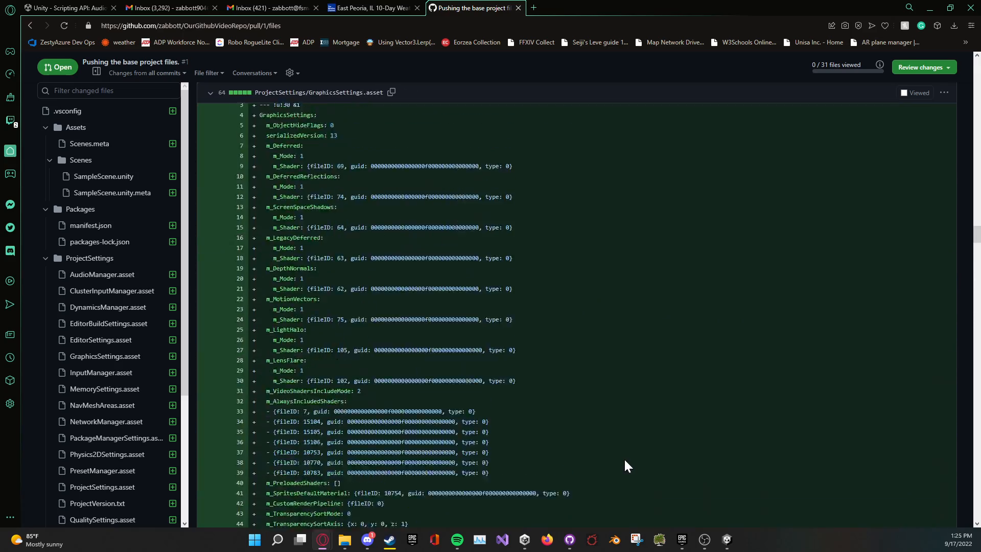
pyautogui.scroll(20, 625, 461)
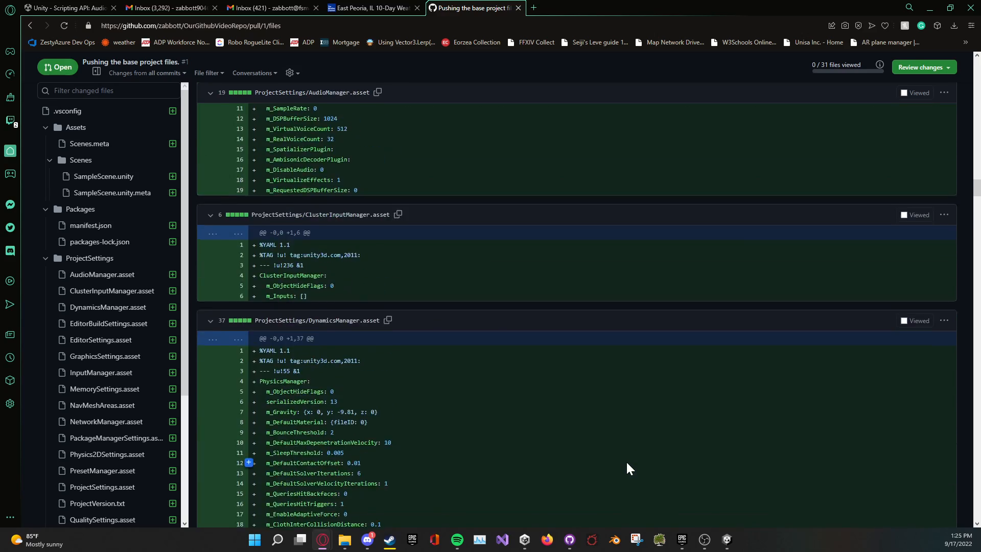
pyautogui.scroll(20, 623, 461)
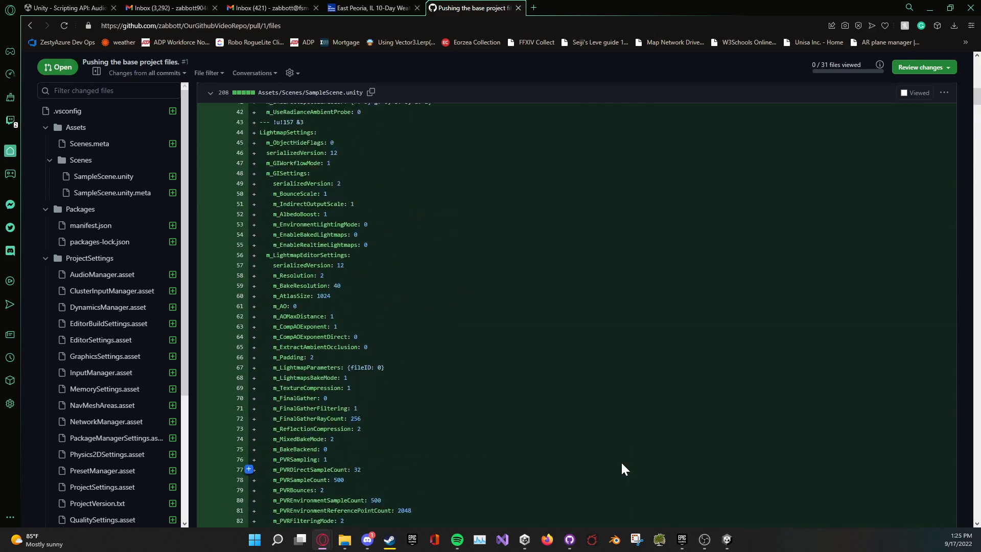
pyautogui.scroll(10, 400, 235)
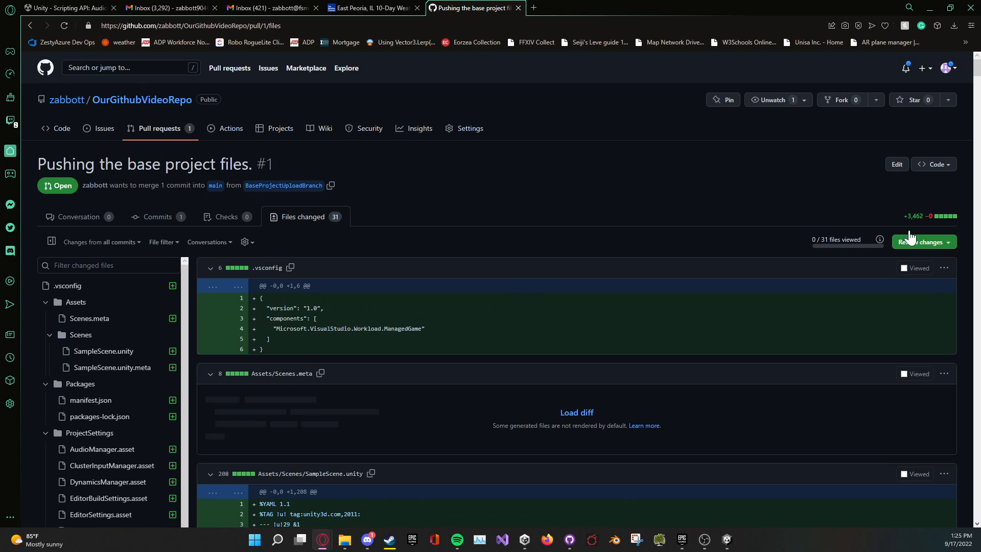
# - Return to the pull request's conversation, merge it into main and delete the BaseProjectUploadBranch branch on GitHub
pyautogui.click(76, 222)
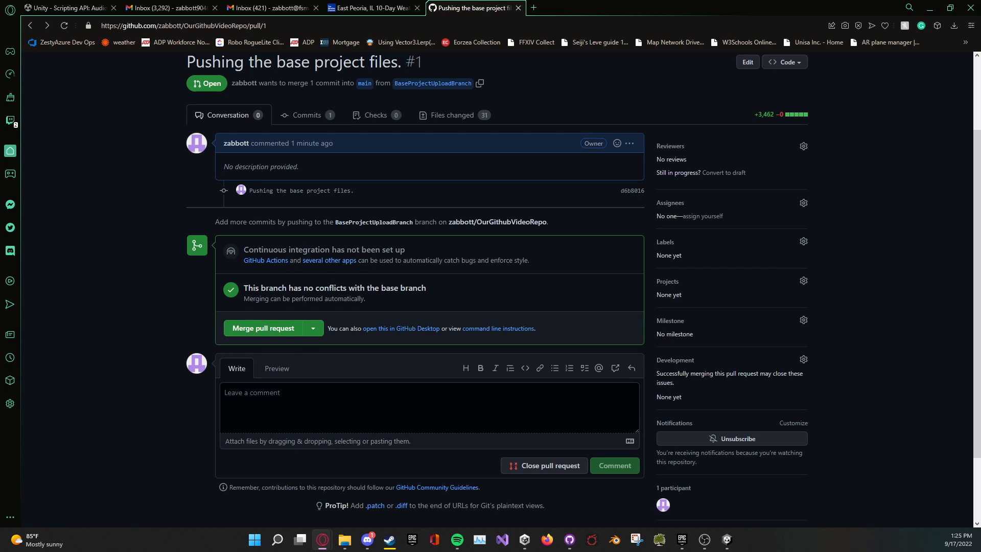
pyautogui.click(245, 334)
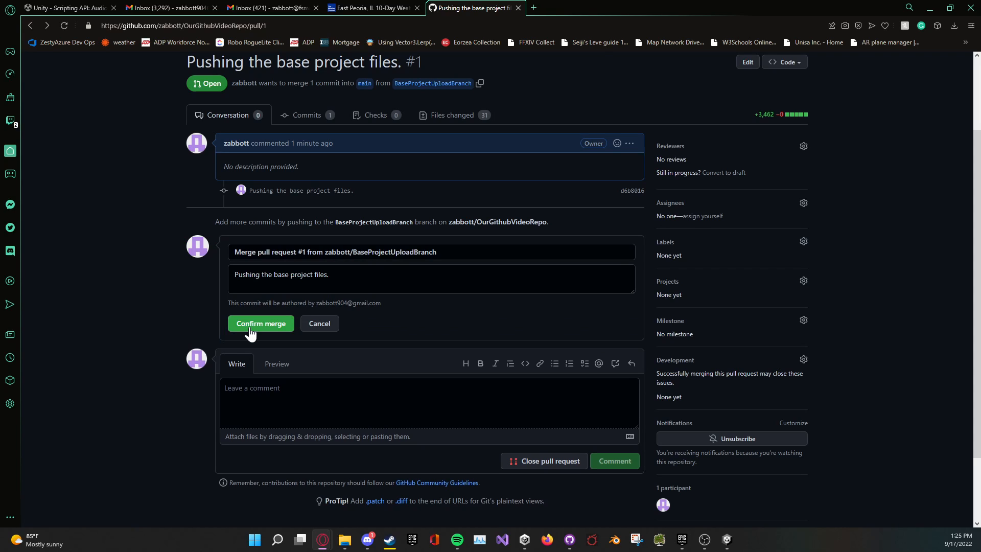
pyautogui.click(251, 335)
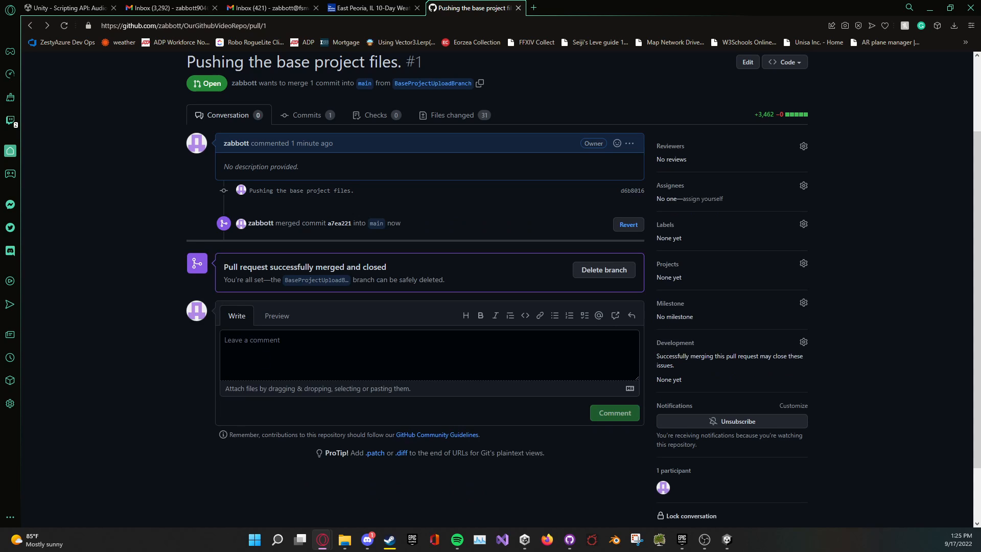
pyautogui.click(617, 275)
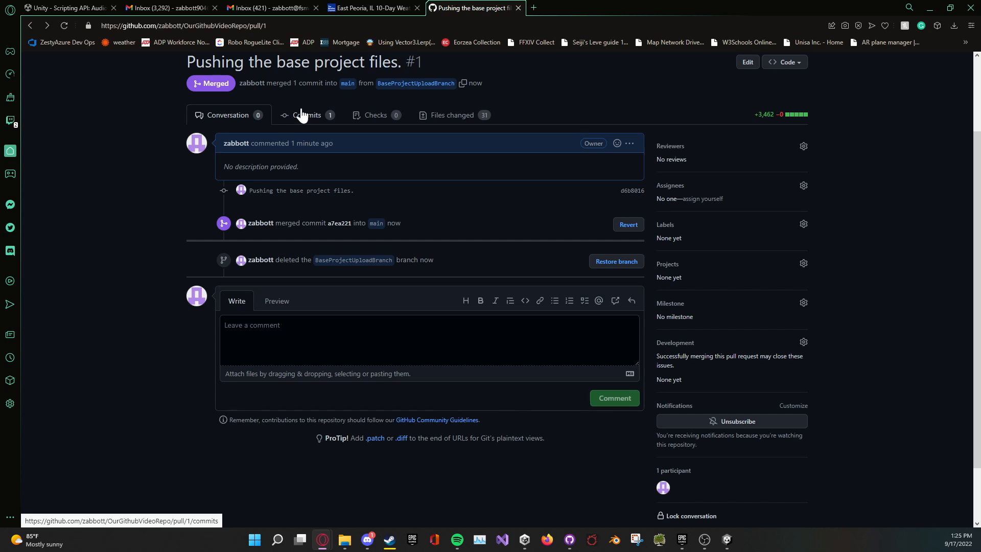
# - Open the repository's code page and check the files on main and the list of remaining branches
pyautogui.scroll(3, 252, 113)
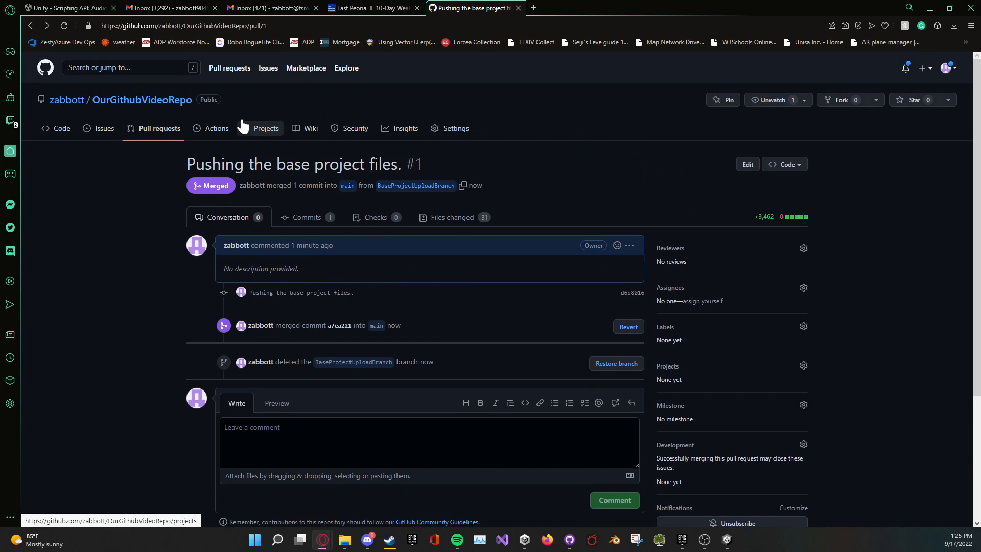
pyautogui.click(55, 129)
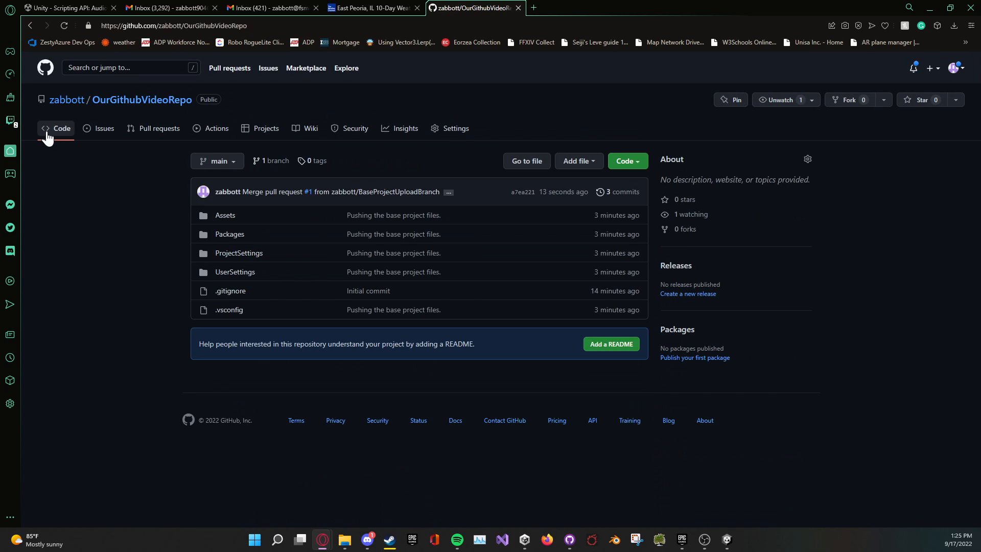
pyautogui.click(223, 161)
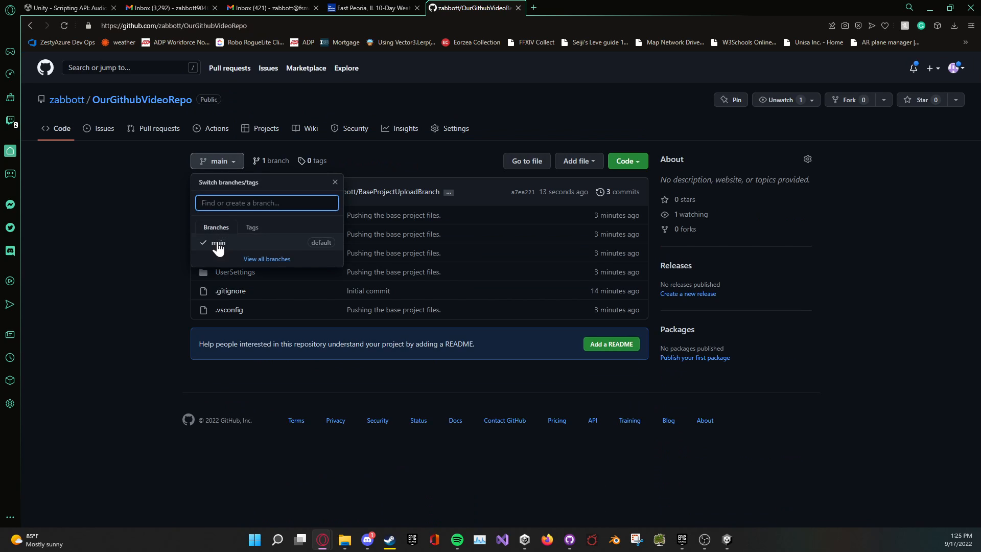
pyautogui.click(174, 224)
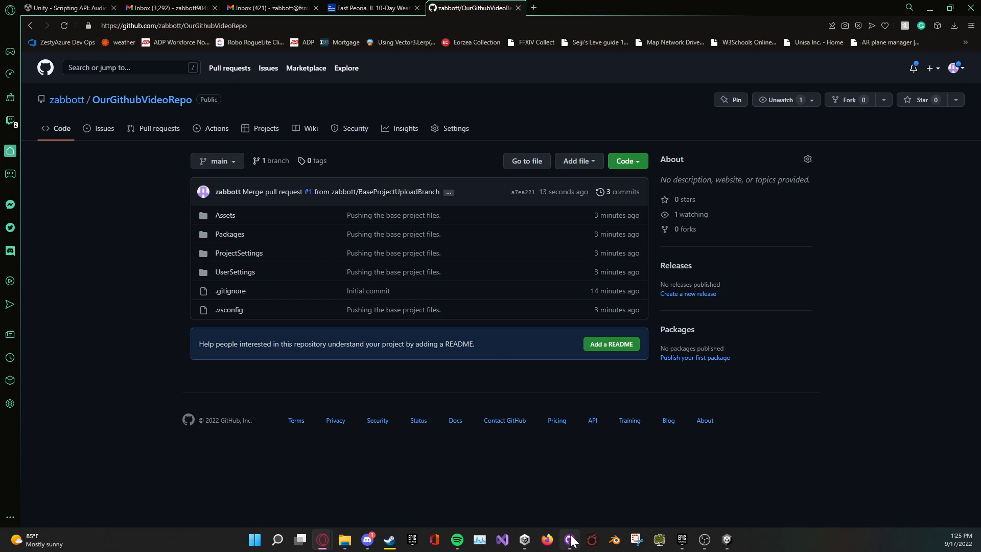
# - Switch to the Unity editor and create a C# script named ToShowForGithub in the Assets folder
pyautogui.click(727, 542)
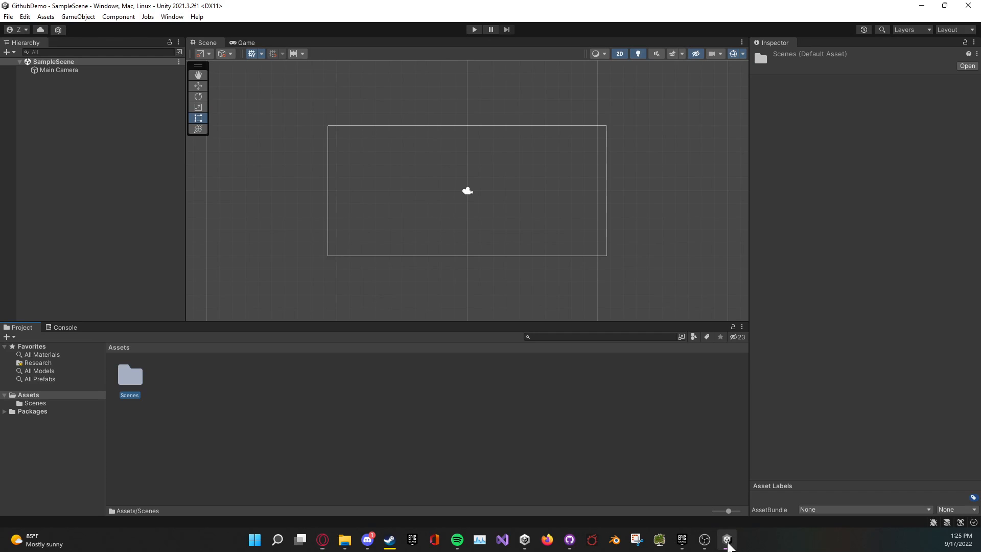
pyautogui.click(253, 435)
pyautogui.rightClick(221, 356)
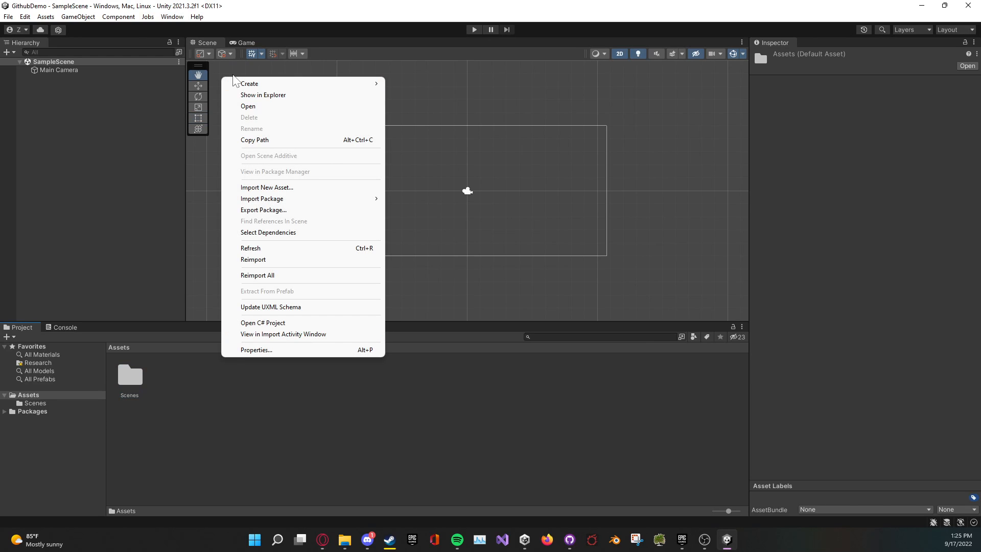
pyautogui.moveTo(238, 83)
pyautogui.click(425, 83)
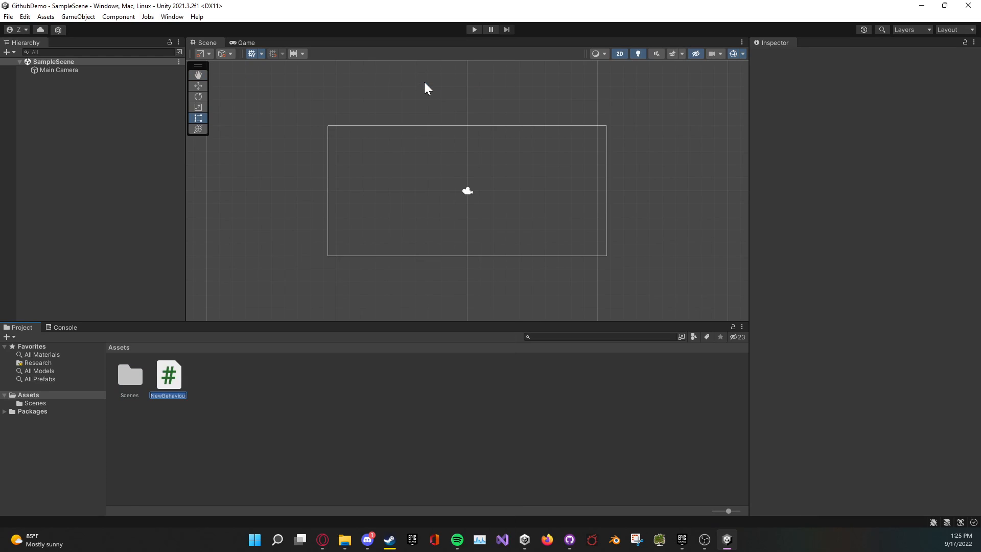
pyautogui.write('ToShow')
pyautogui.write('ForGithub')
pyautogui.press('Return')
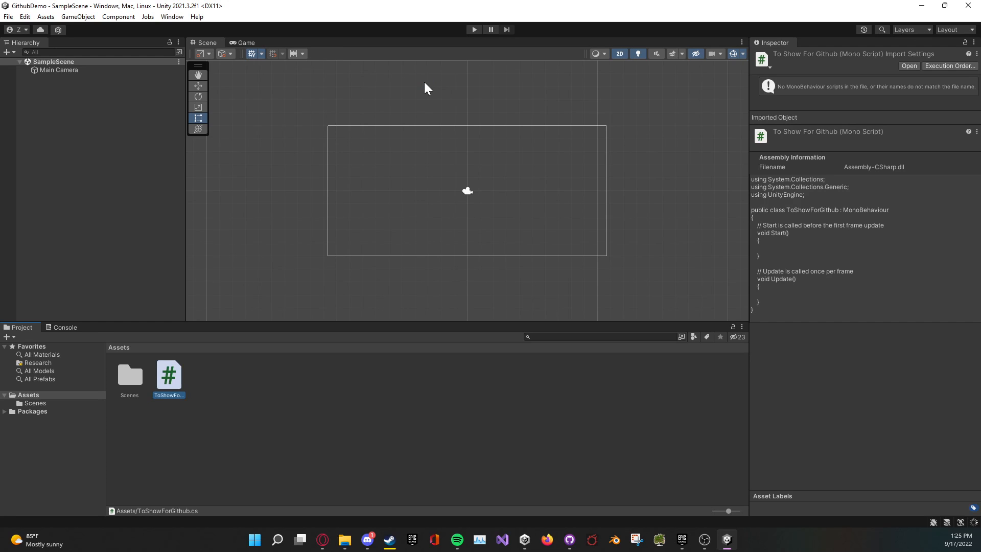
# - Open the ToShowForGithub script in Visual Studio to view its code, then return to the Unity editor
pyautogui.doubleClick(162, 369)
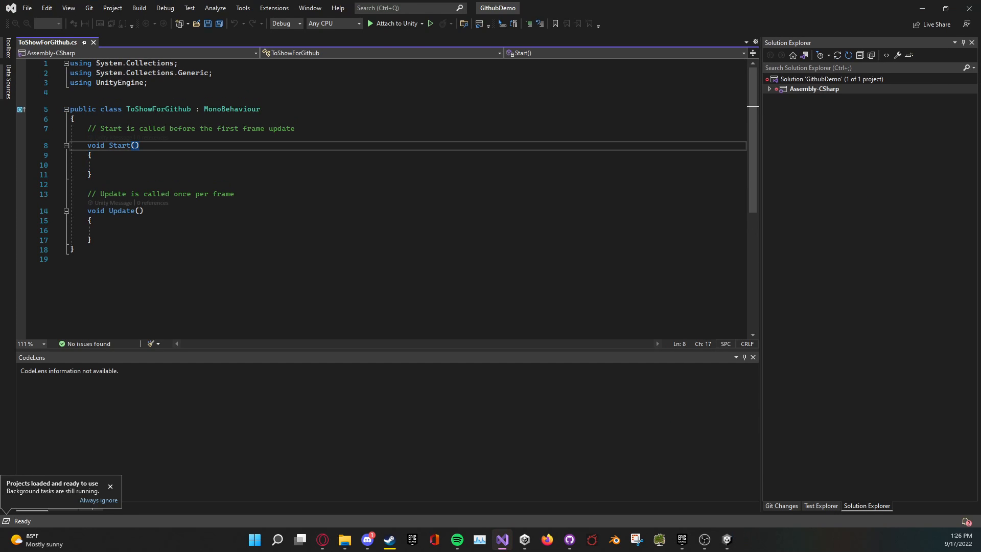
pyautogui.click(923, 9)
pyautogui.click(356, 395)
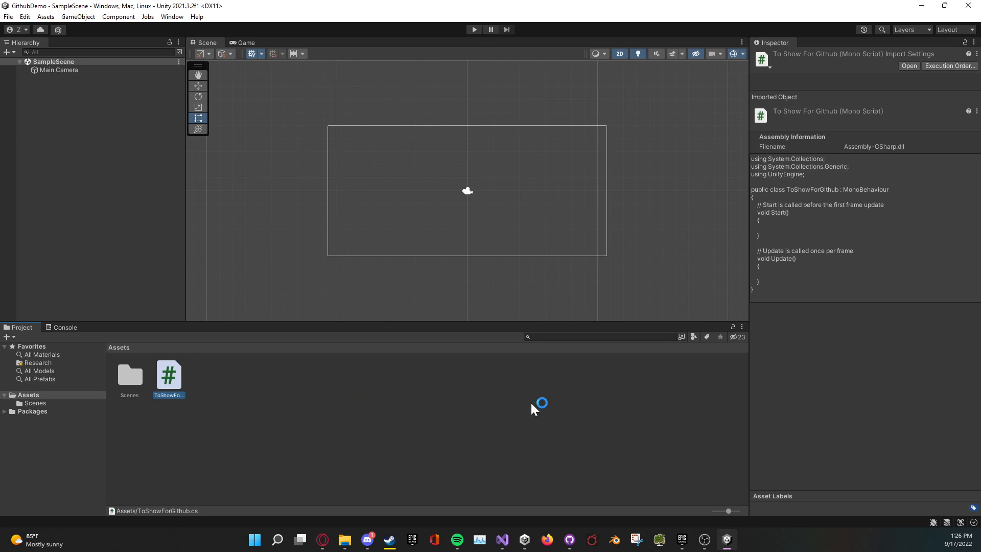
# - Switch to GitHub Desktop and review the pending changes for ToShowForGithub.cs and its .meta file
pyautogui.click(571, 541)
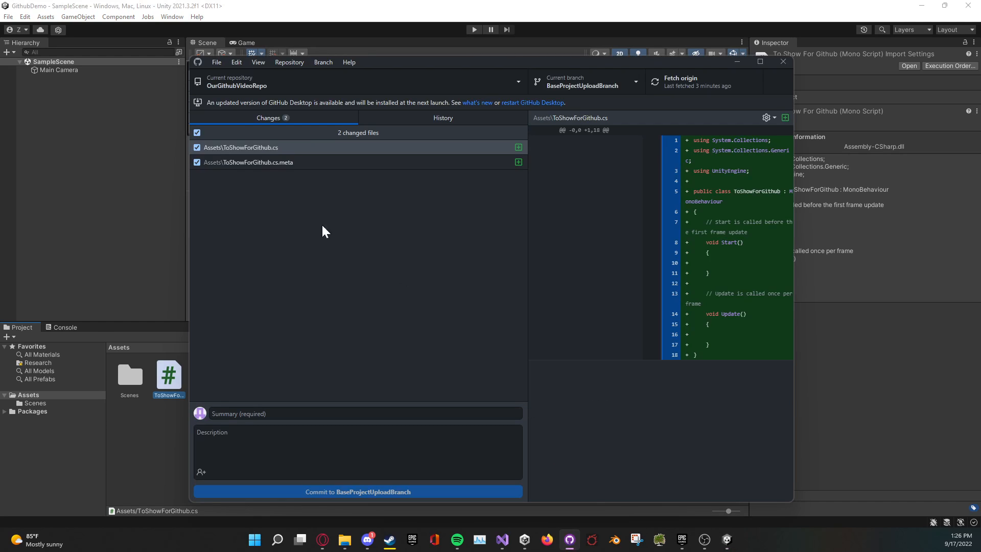
pyautogui.click(268, 150)
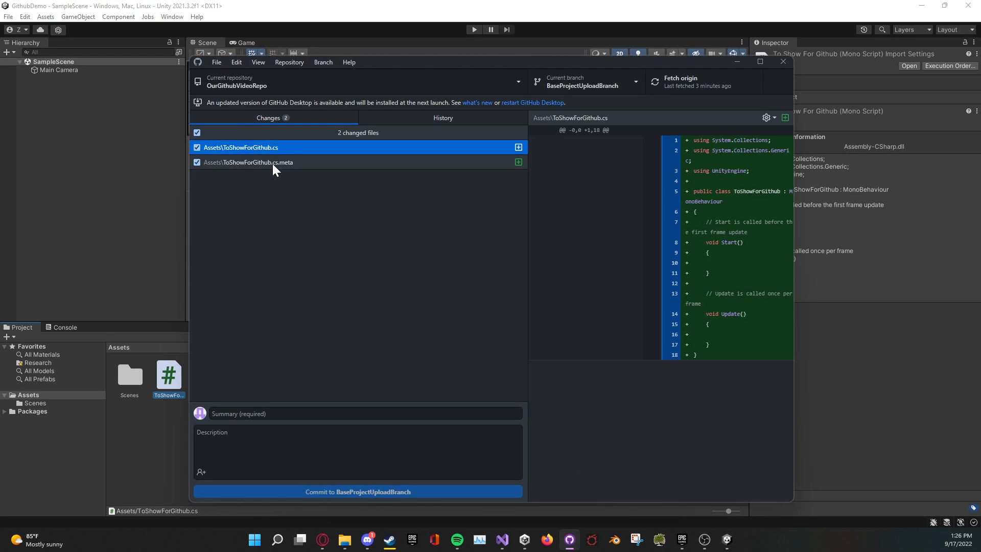
pyautogui.click(272, 164)
pyautogui.click(338, 145)
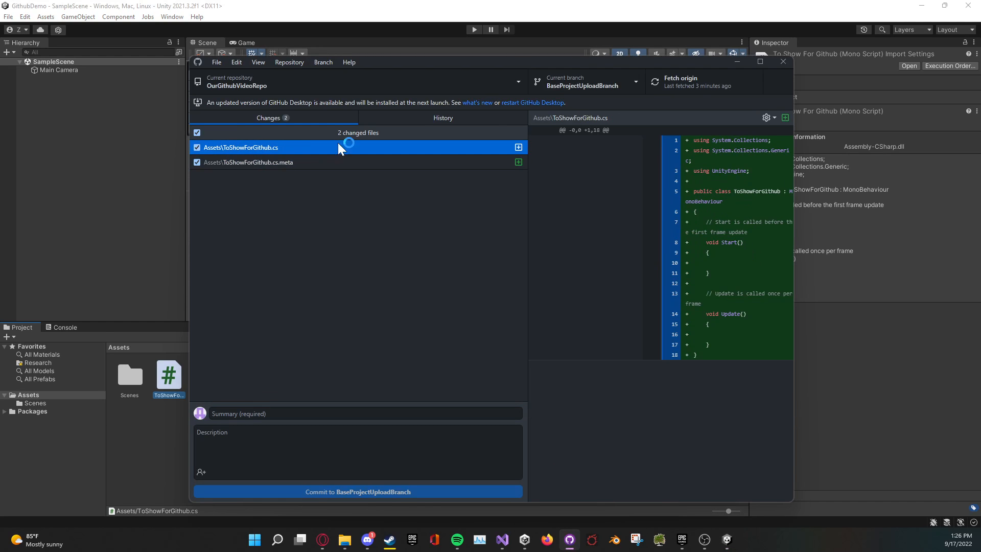
# - Switch the current branch to main, leaving the uncommitted changes stashed on BaseProjectUploadBranch
pyautogui.click(584, 87)
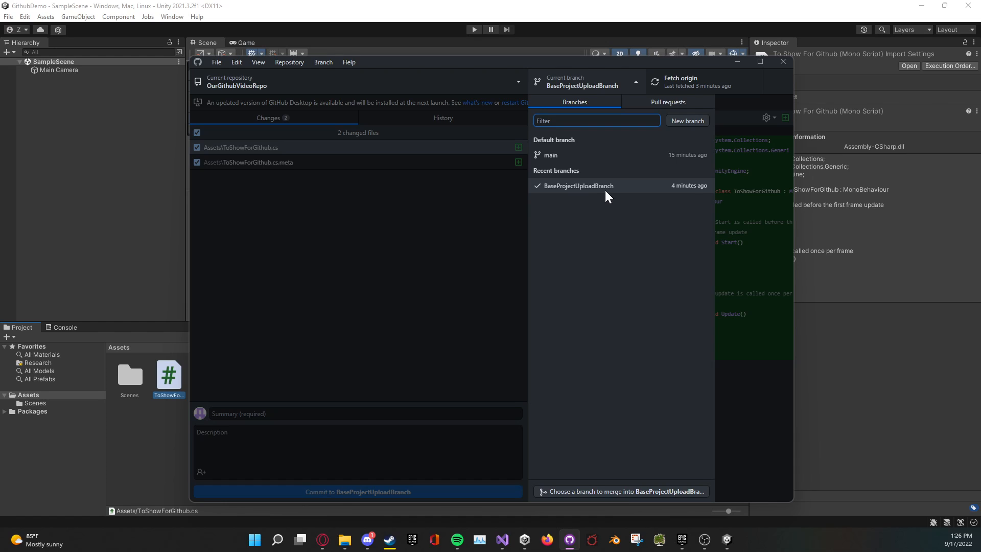
pyautogui.click(599, 154)
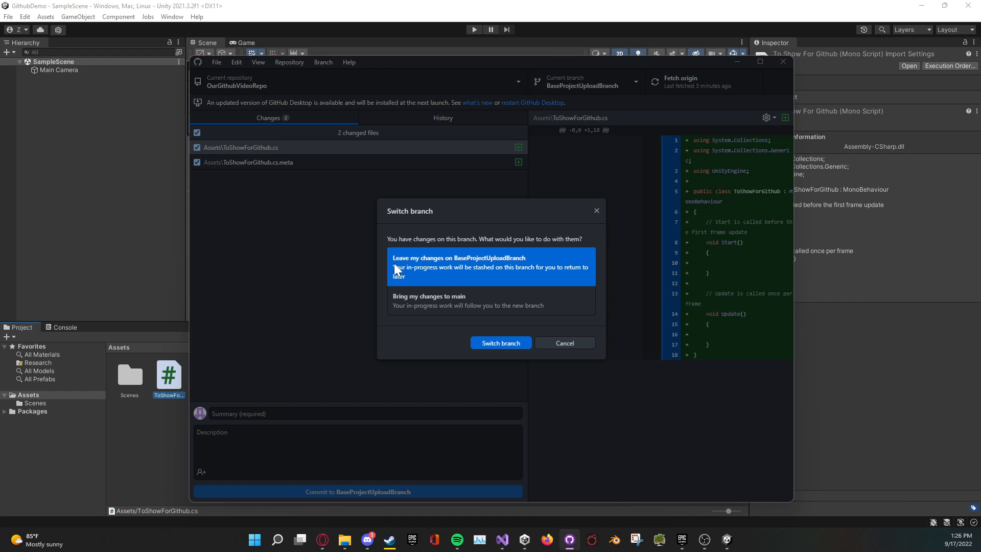
pyautogui.click(495, 345)
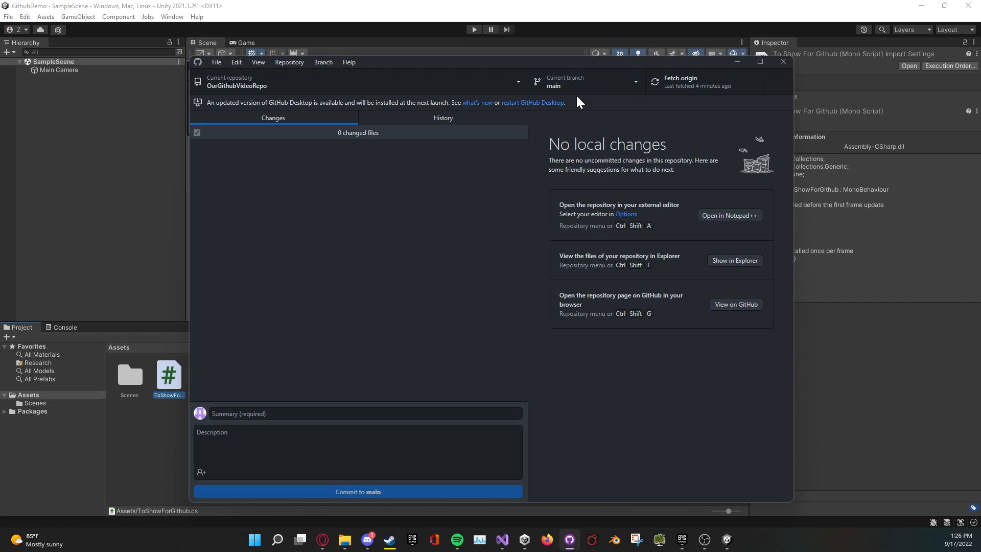
# - Examine the commit history of the local main branch and move the GitHub Desktop window aside over the Unity editor
pyautogui.click(498, 119)
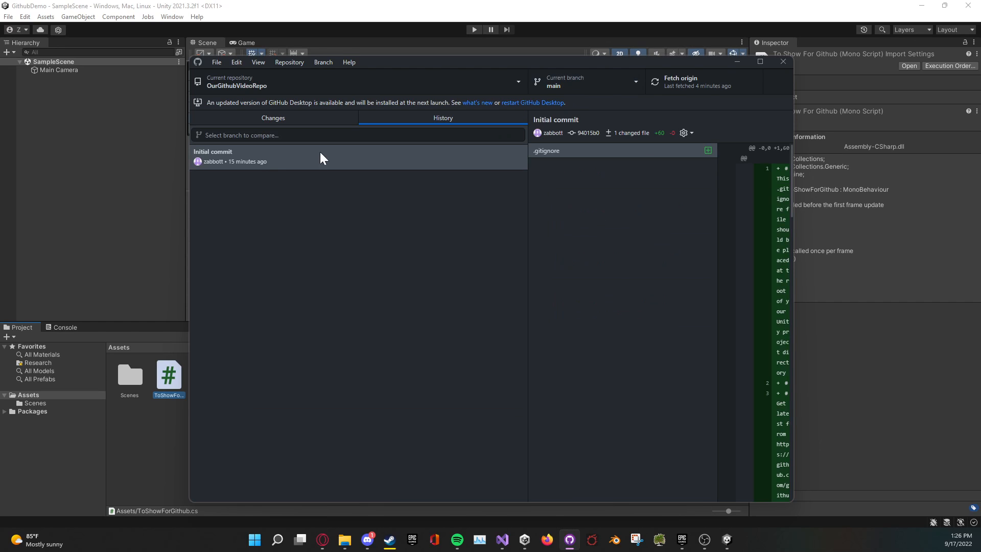
pyautogui.moveTo(250, 160)
pyautogui.moveTo(537, 61); pyautogui.dragTo(450, 53)
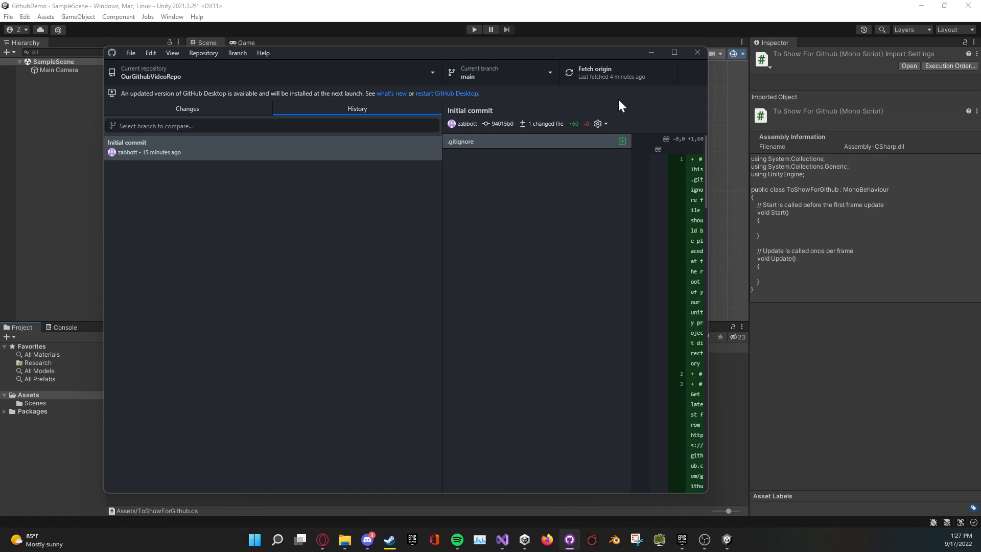
# - Fetch and pull the latest commits from origin into main, and examine the changed files of the pulled commits
pyautogui.click(607, 76)
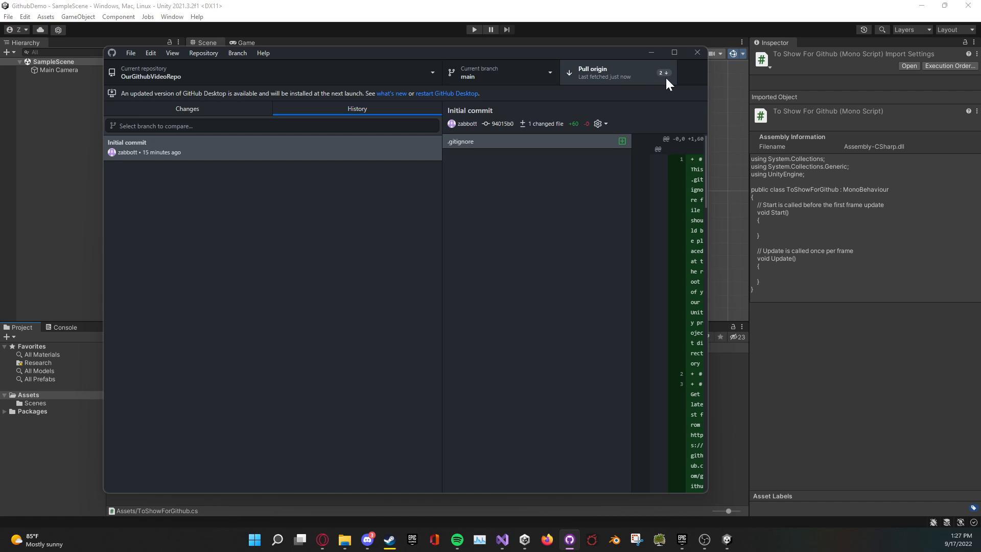
pyautogui.click(607, 74)
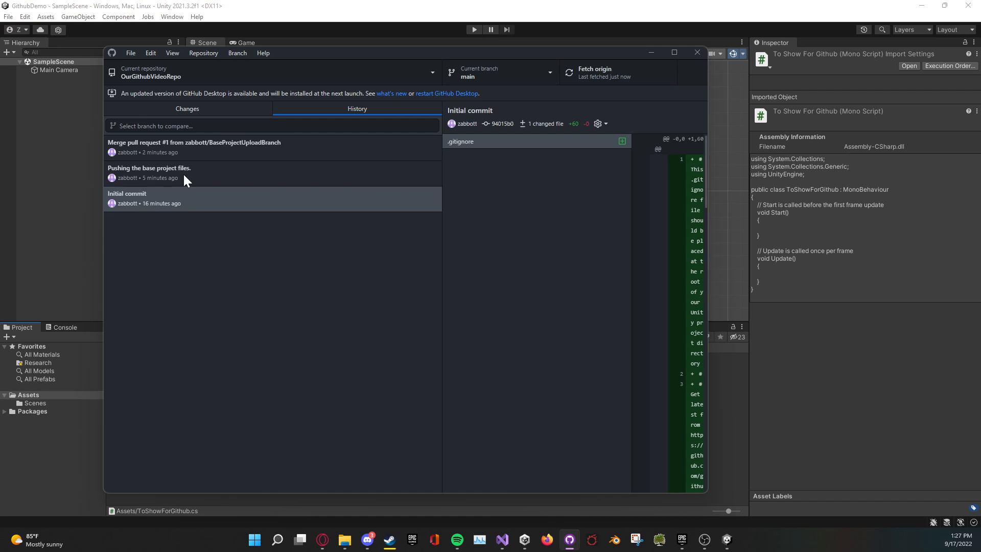
pyautogui.click(186, 174)
pyautogui.scroll(-3, 517, 164)
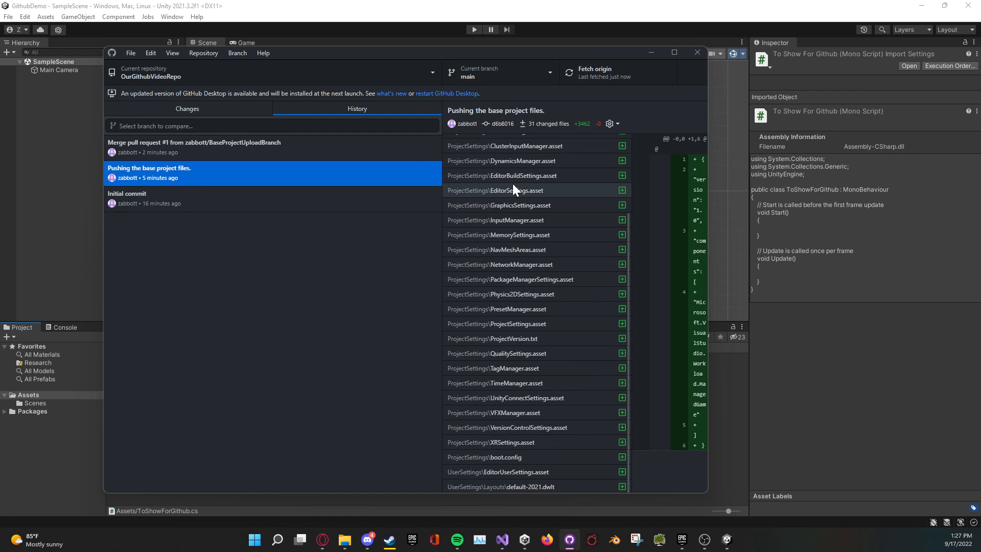
pyautogui.click(232, 146)
pyautogui.scroll(-3, 536, 216)
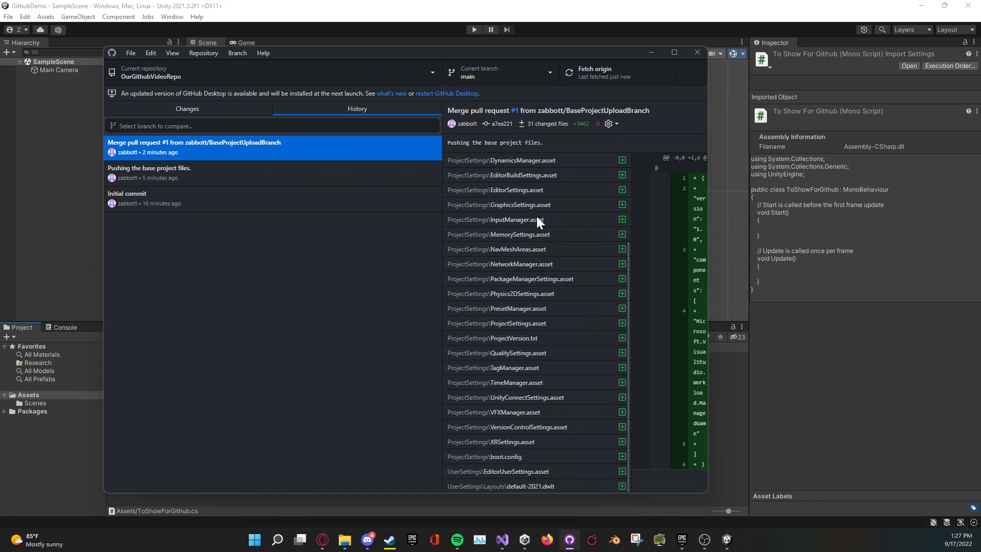
pyautogui.scroll(3, 517, 223)
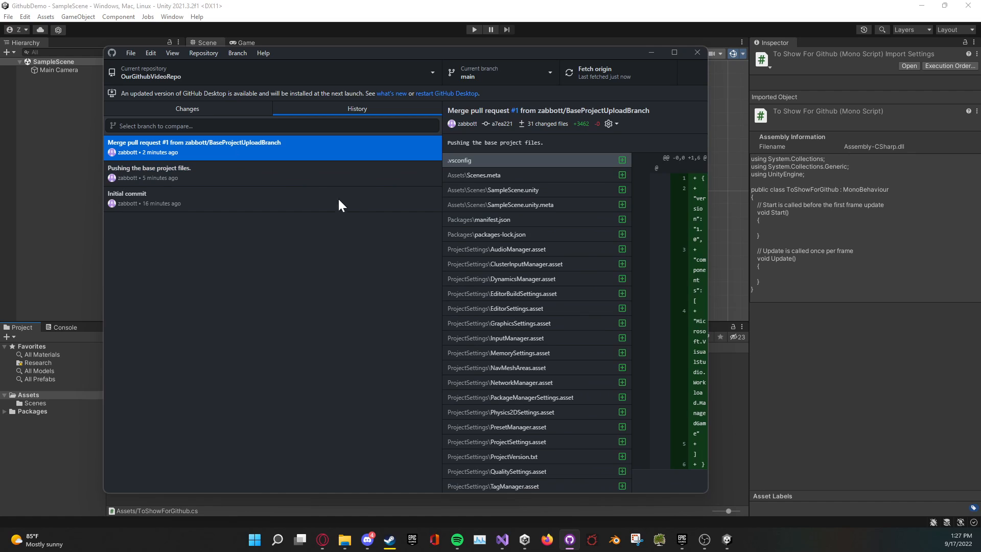
# - Switch the current branch to BaseProjectUploadBranch and view its stashed changes
pyautogui.click(209, 118)
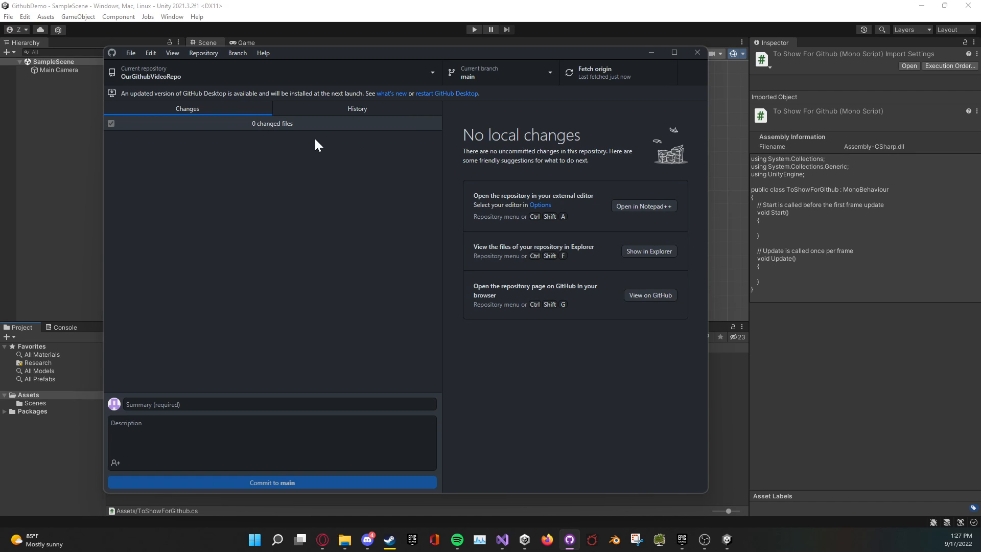
pyautogui.click(463, 77)
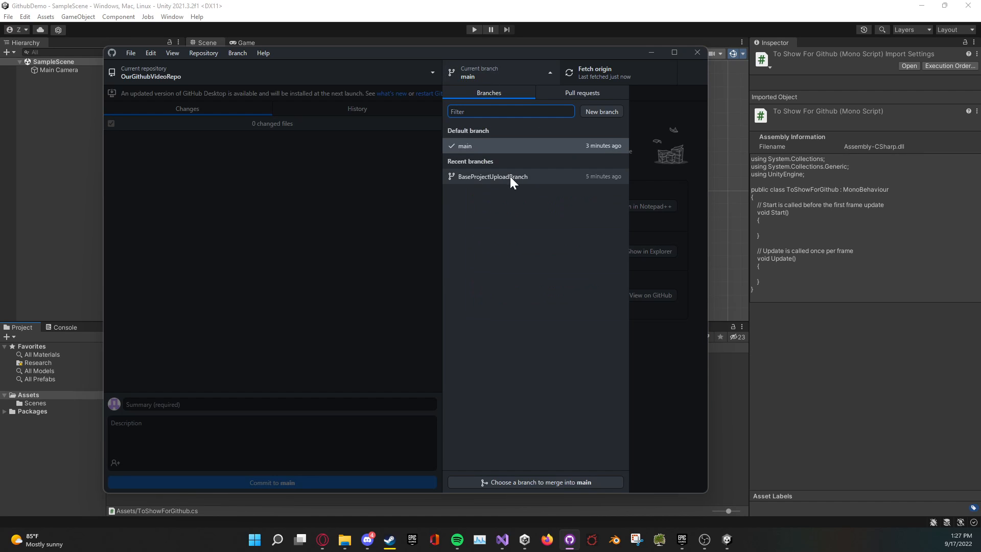
pyautogui.click(536, 179)
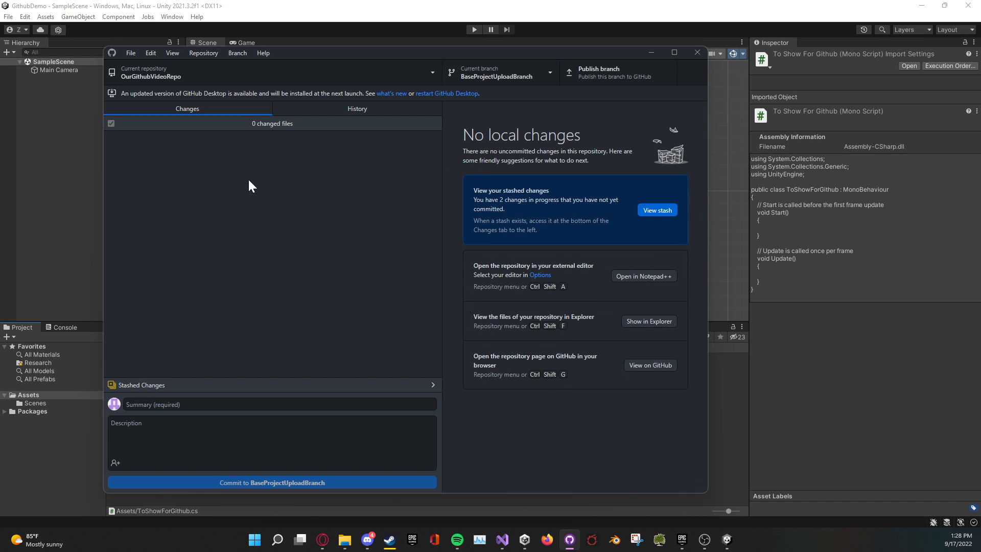
pyautogui.click(170, 390)
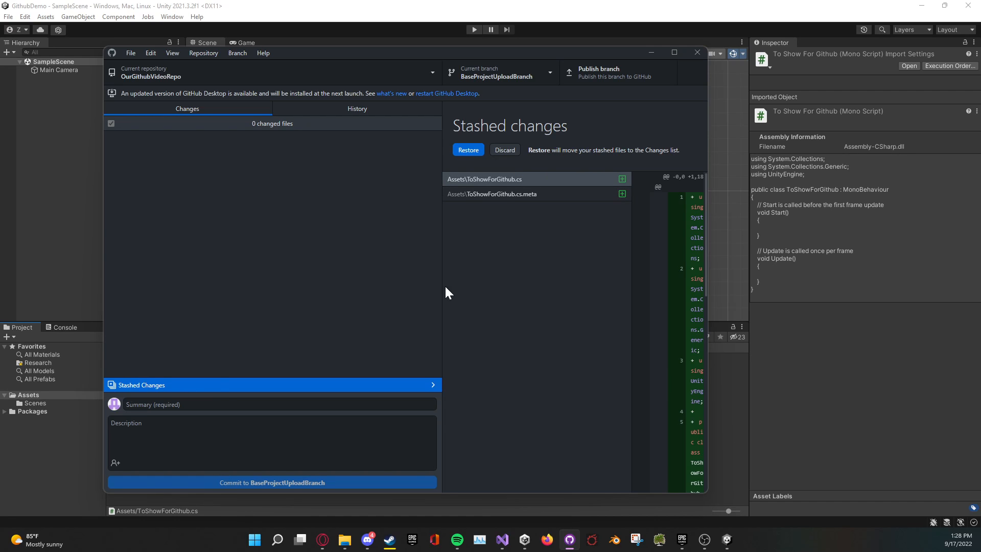
# - Switch to the Unity editor to check the Assets folder for the ToShowForGithub script, and return to GitHub Desktop
pyautogui.click(936, 385)
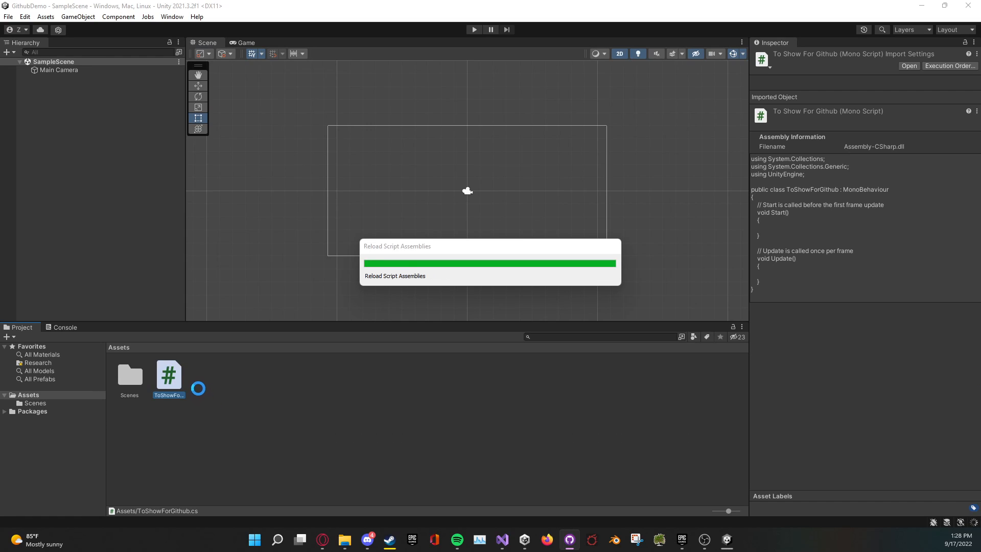
pyautogui.click(530, 293)
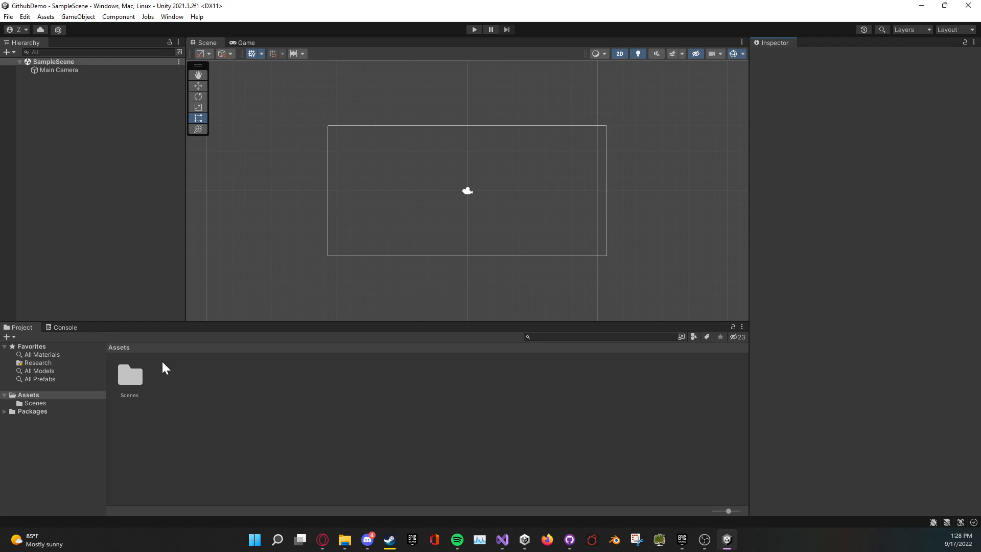
pyautogui.click(570, 539)
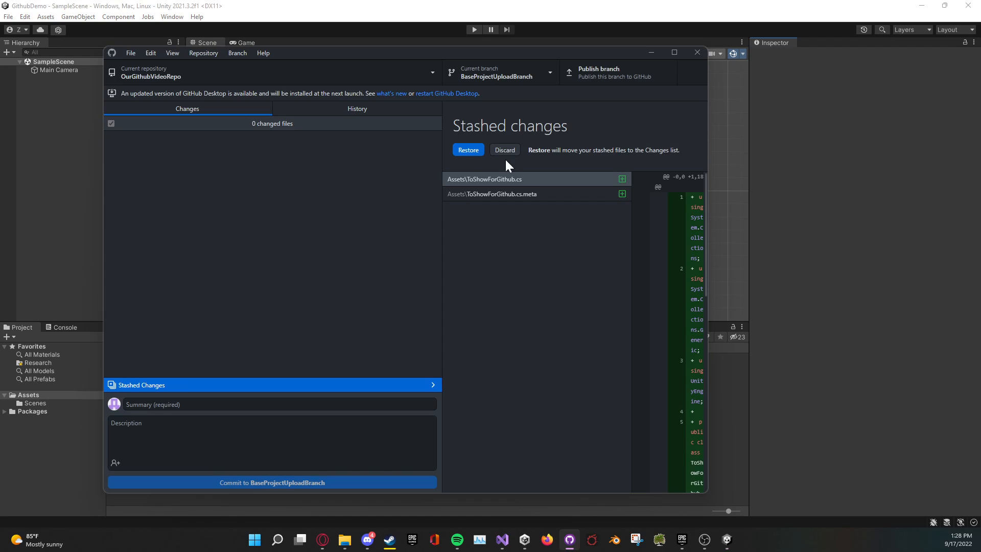
# - Restore the stashed ToShowForGithub.cs and .meta files and inspect the script in the Unity editor's Assets folder
pyautogui.click(460, 150)
pyautogui.click(337, 140)
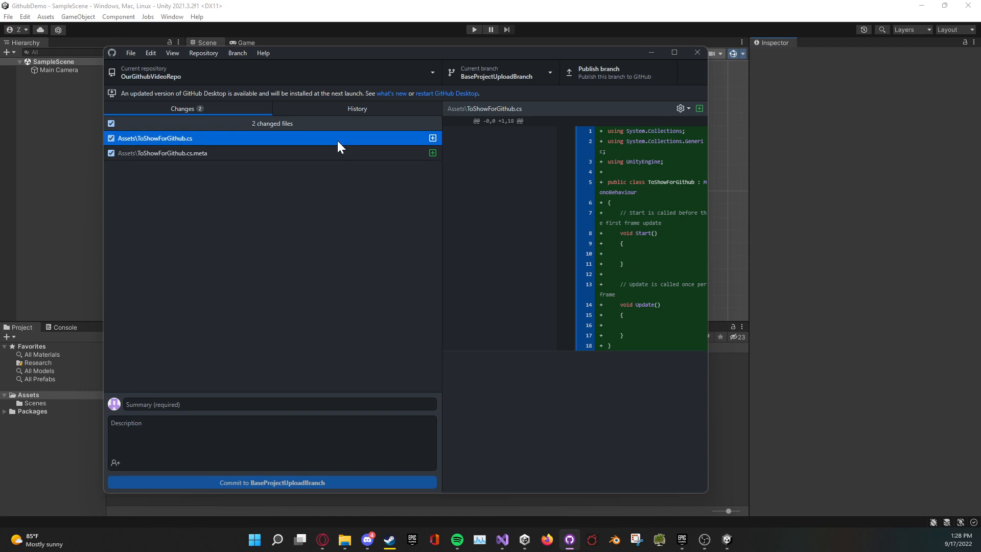
pyautogui.click(337, 152)
pyautogui.click(817, 212)
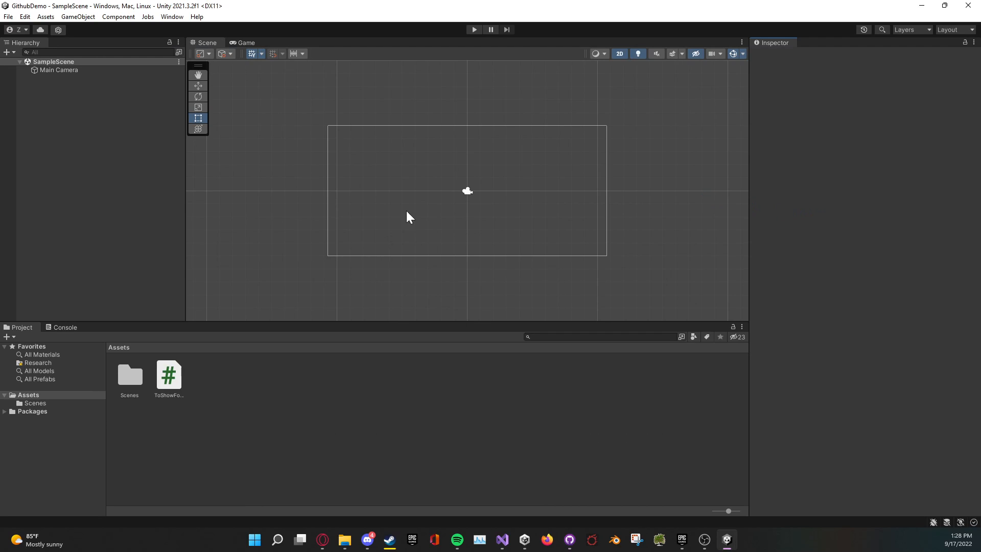
pyautogui.click(176, 378)
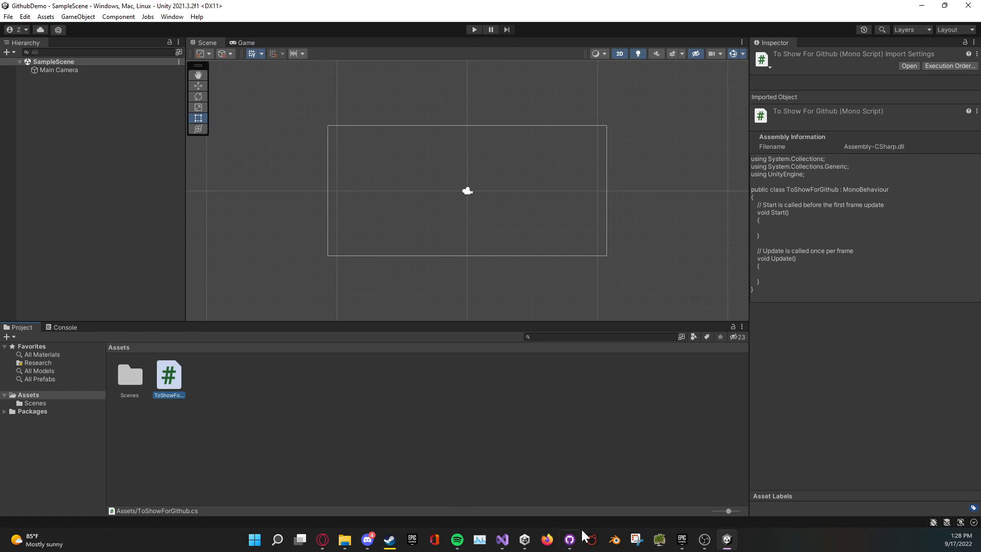
# - Return to GitHub Desktop and switch to the main branch, bringing the uncommitted changes along
pyautogui.click(569, 539)
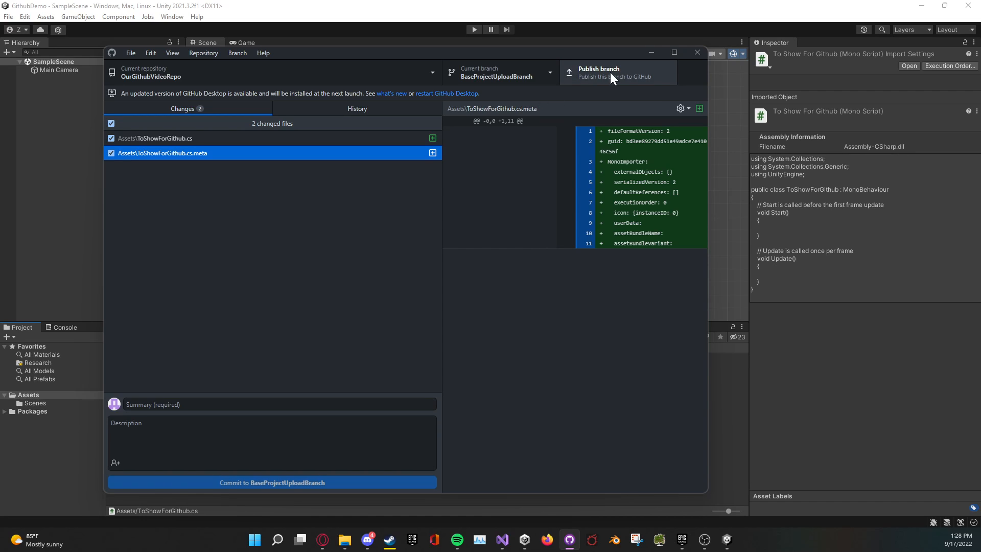
pyautogui.click(554, 69)
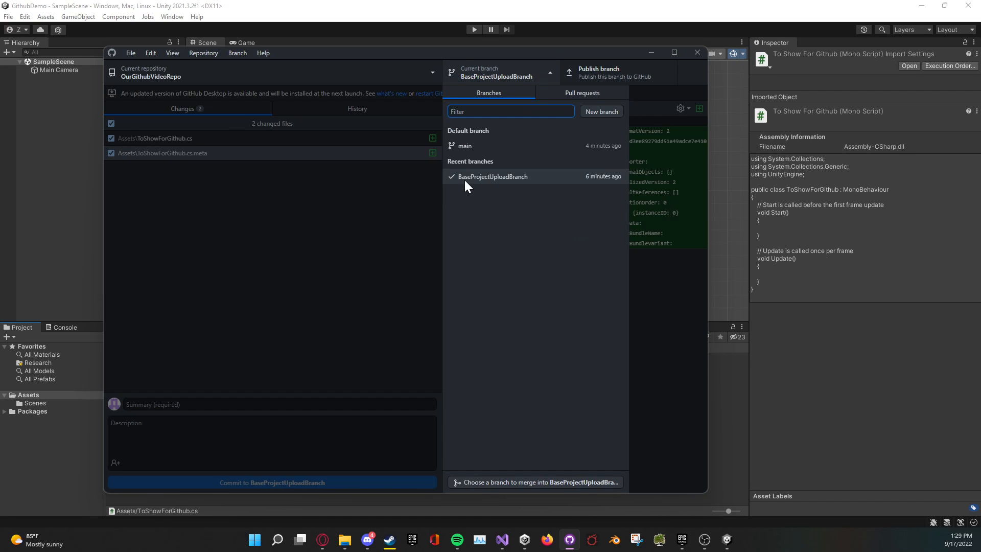
pyautogui.click(506, 146)
pyautogui.click(363, 293)
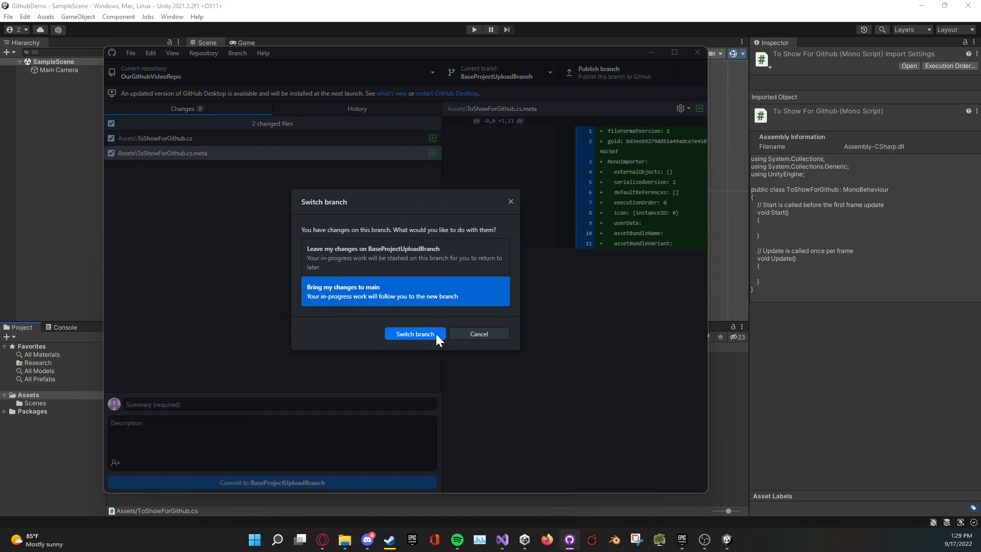
pyautogui.click(416, 334)
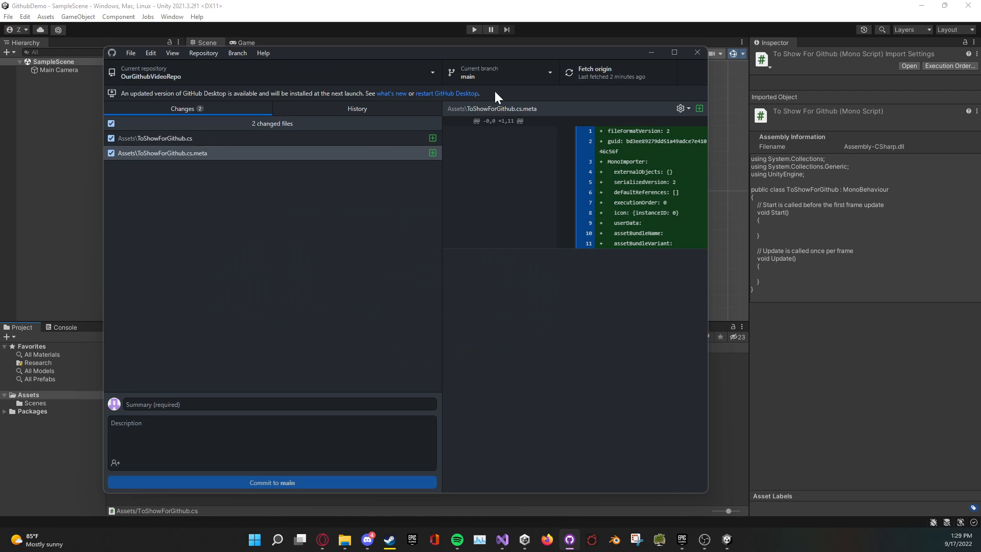
# - Fetch origin for the main branch to check for new remote commits
pyautogui.click(510, 72)
pyautogui.click(591, 66)
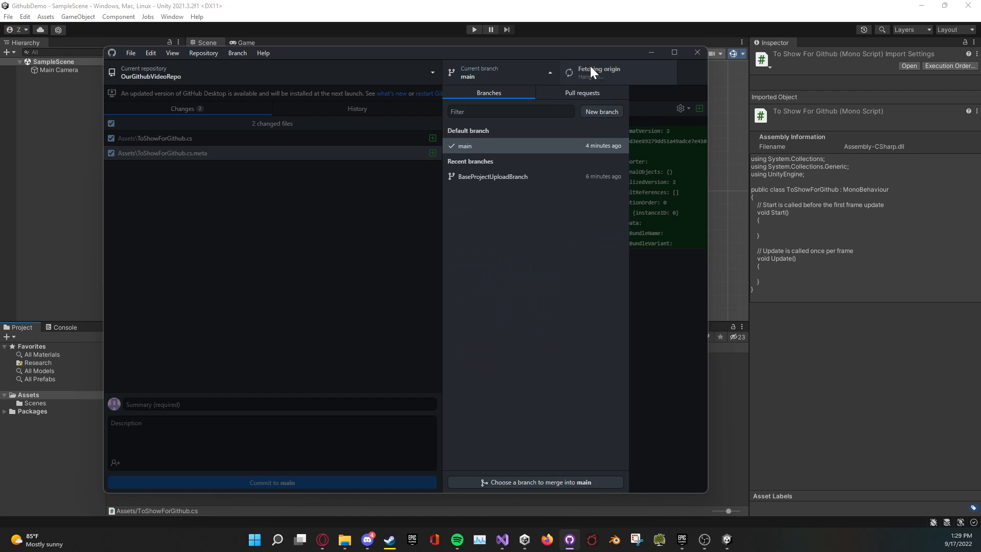
pyautogui.click(498, 63)
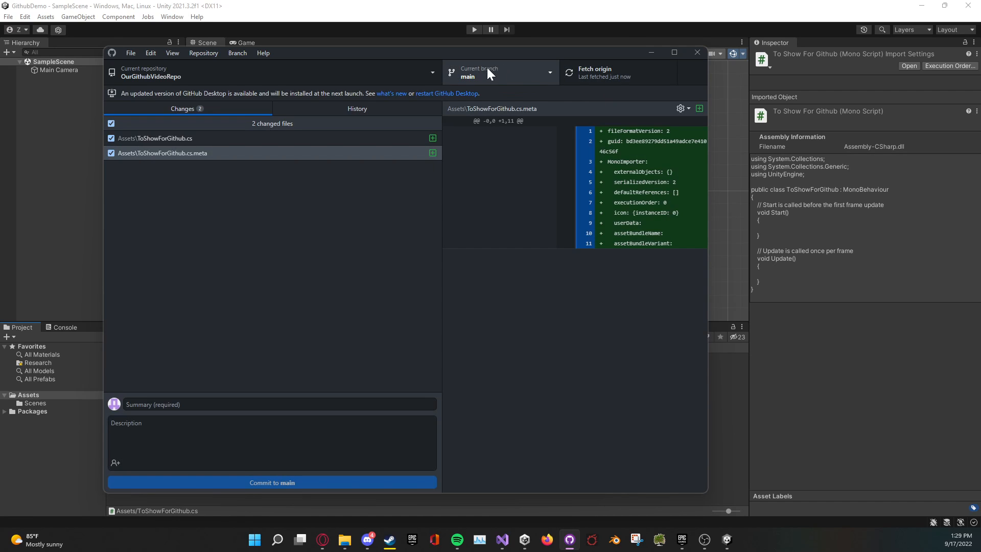
# - Create and publish a branch named MakeShowForGithubScript based on main, bringing the uncommitted changes to it
pyautogui.click(487, 72)
pyautogui.click(588, 116)
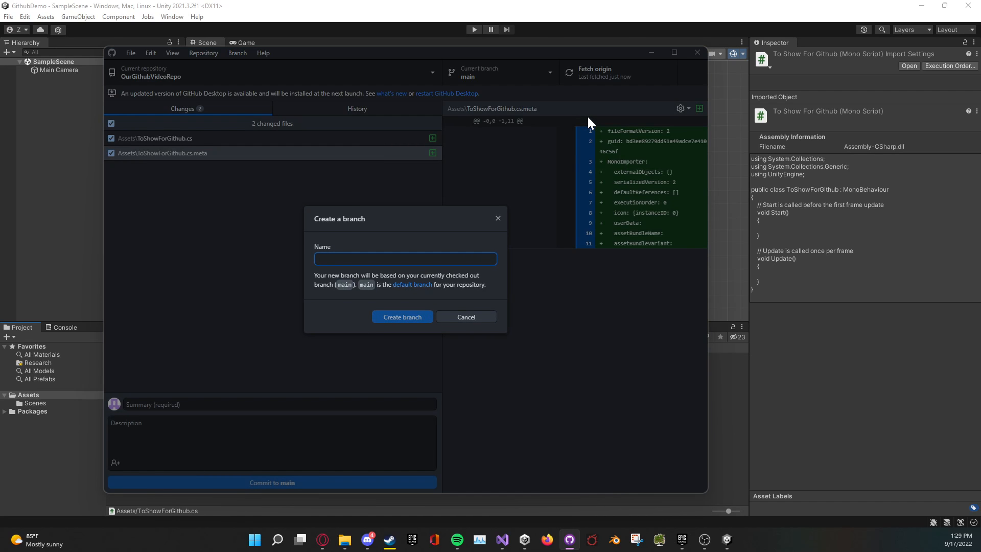
pyautogui.write('Make')
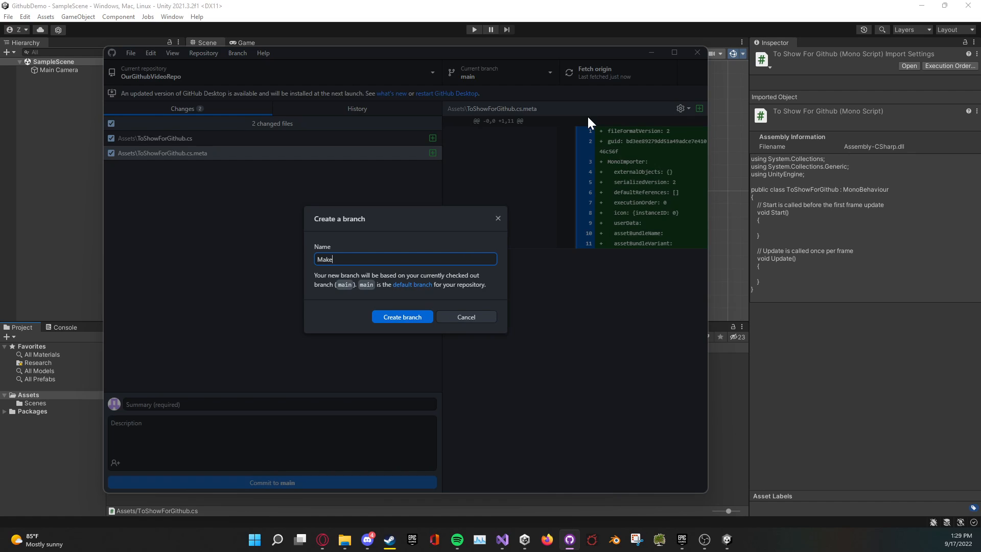
pyautogui.write('ShowForGithubScript')
pyautogui.click(396, 321)
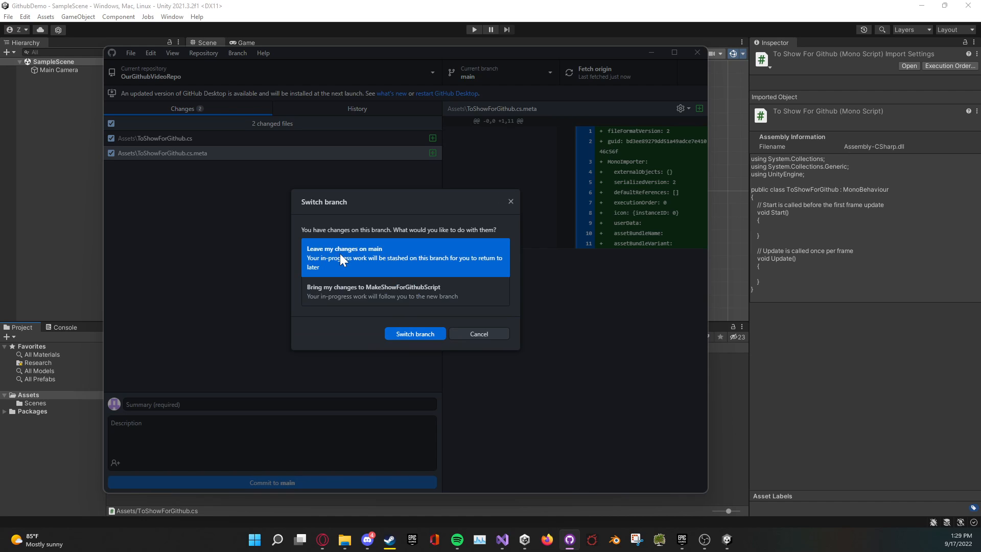
pyautogui.click(348, 292)
pyautogui.click(402, 336)
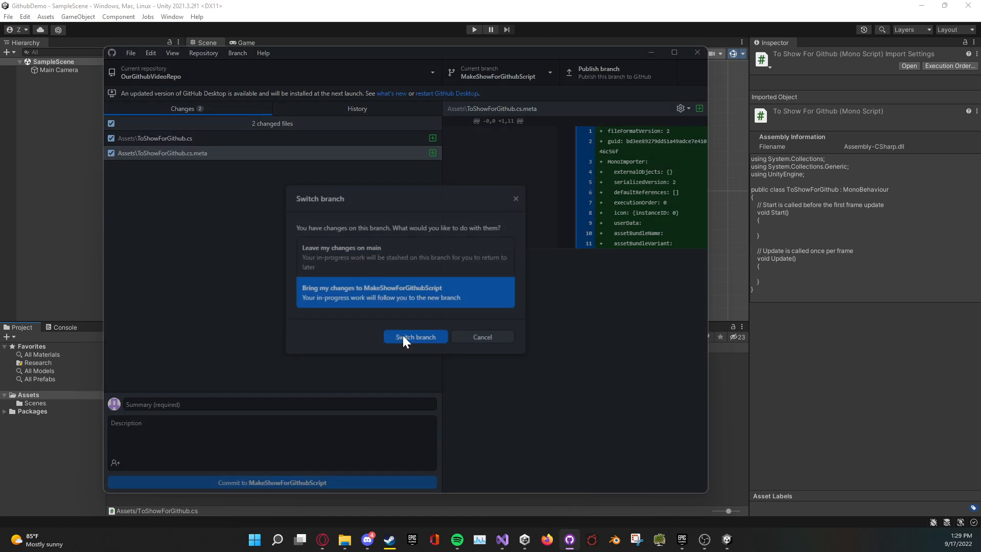
pyautogui.click(609, 73)
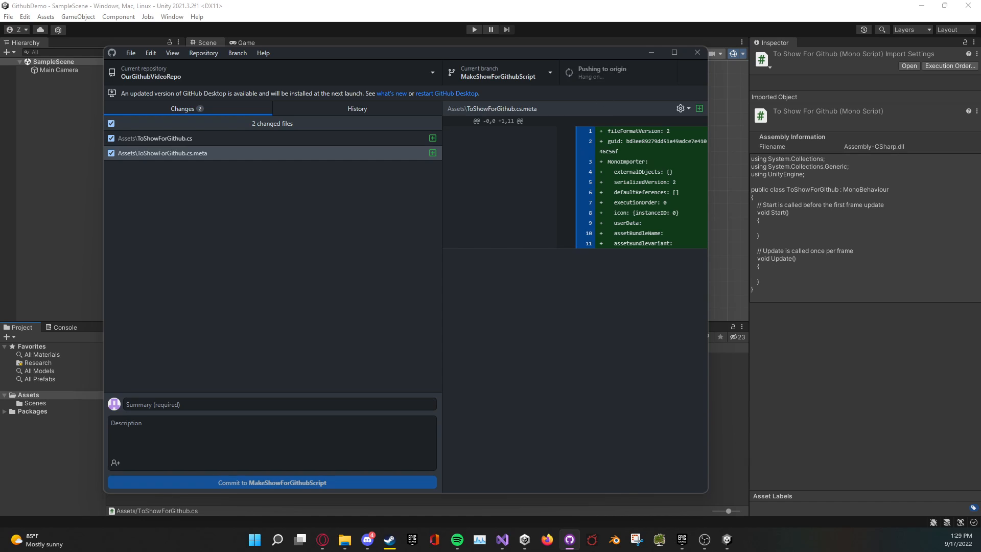
# - Commit the script files to MakeShowForGithubScript with the summary "I made a script" and push the commit to origin
pyautogui.click(313, 404)
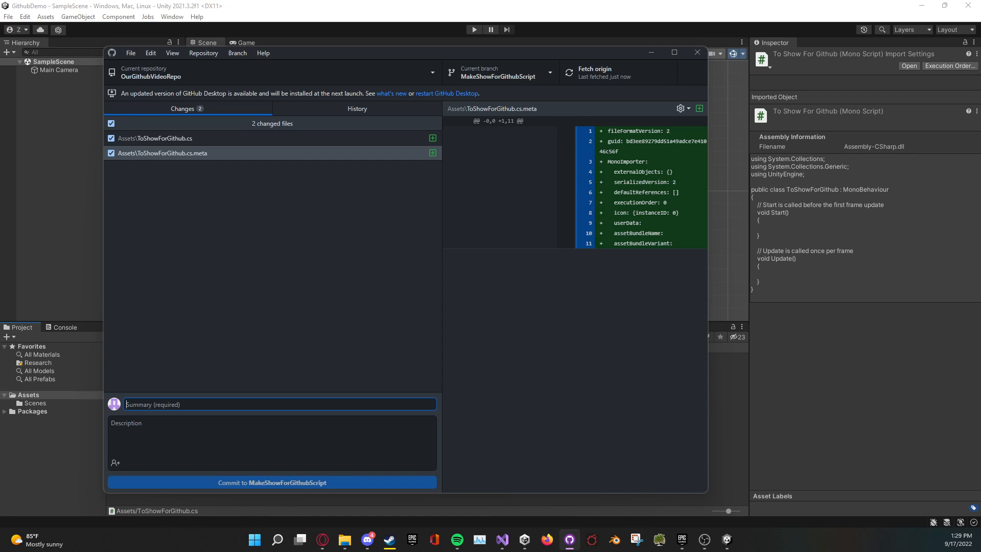
pyautogui.write('I madea')
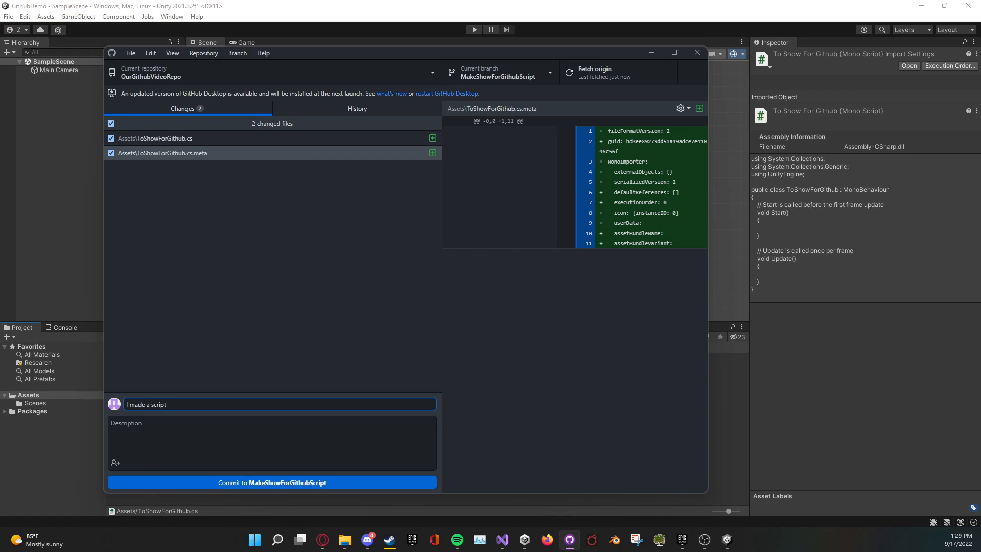
pyautogui.write(' script')
pyautogui.click(270, 485)
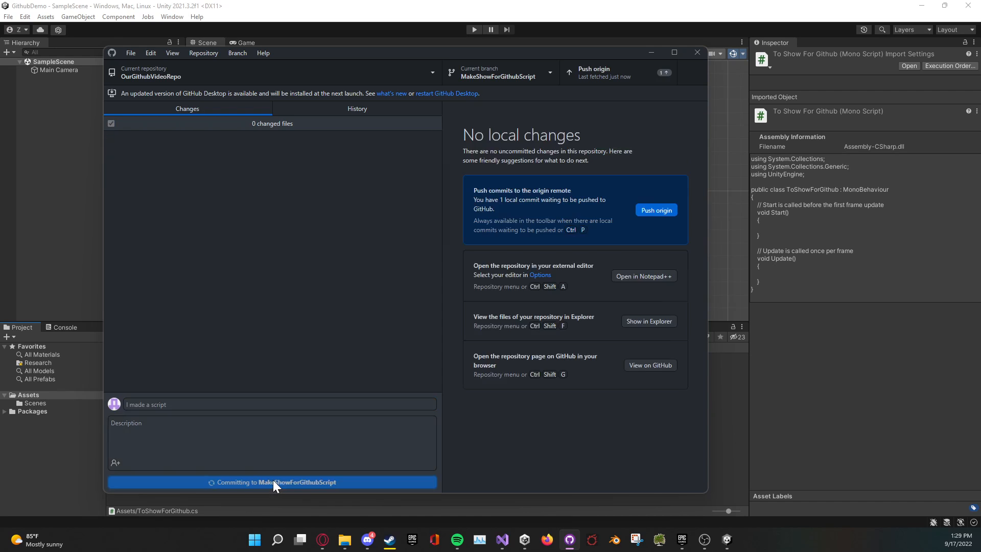
pyautogui.click(648, 80)
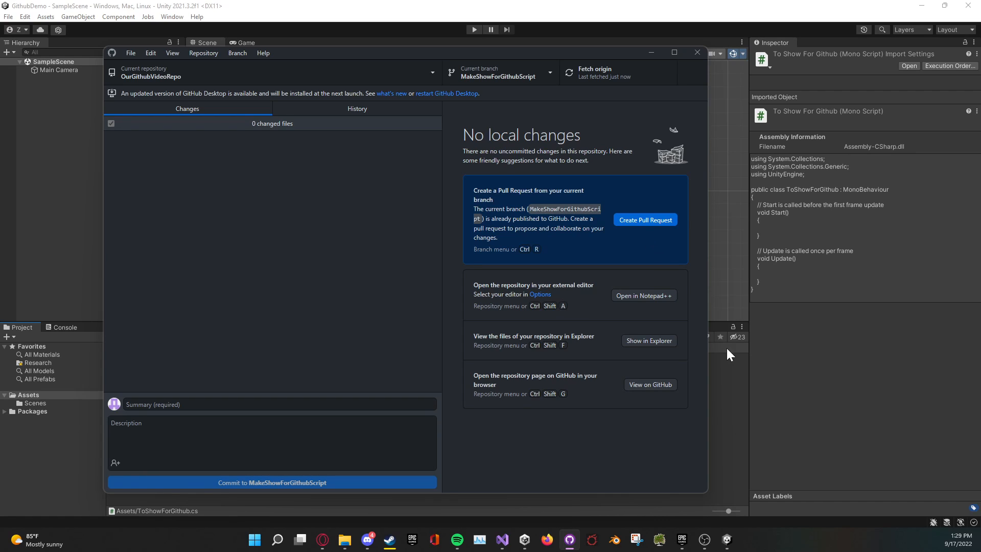
# - Create a pull request from MakeShowForGithubScript into main on GitHub, merge it, and return to GitHub Desktop
pyautogui.click(637, 223)
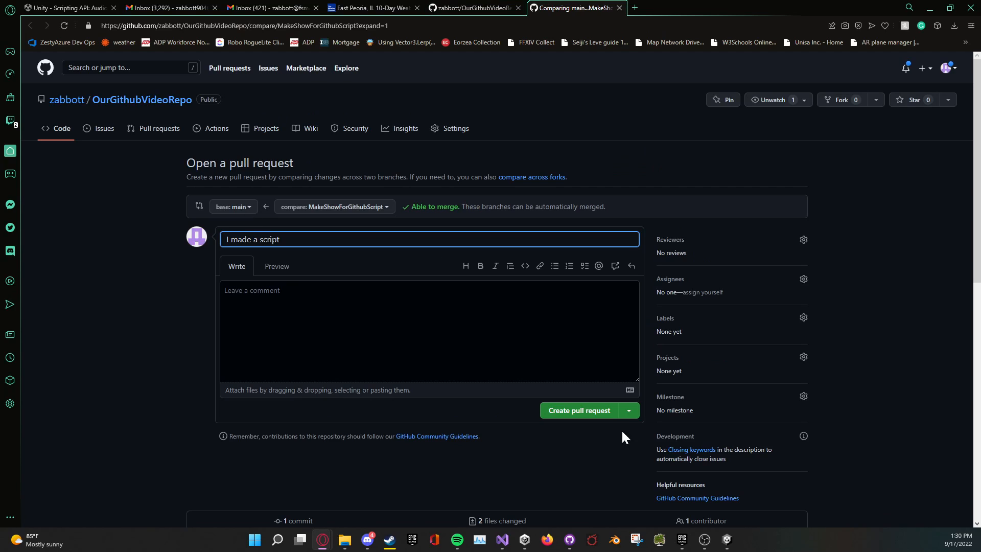
pyautogui.click(592, 415)
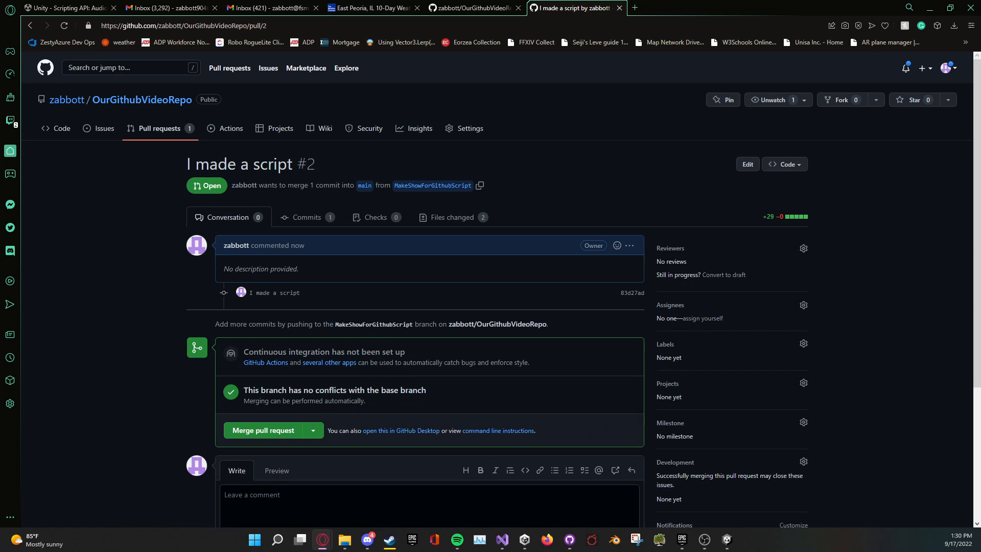
pyautogui.click(249, 432)
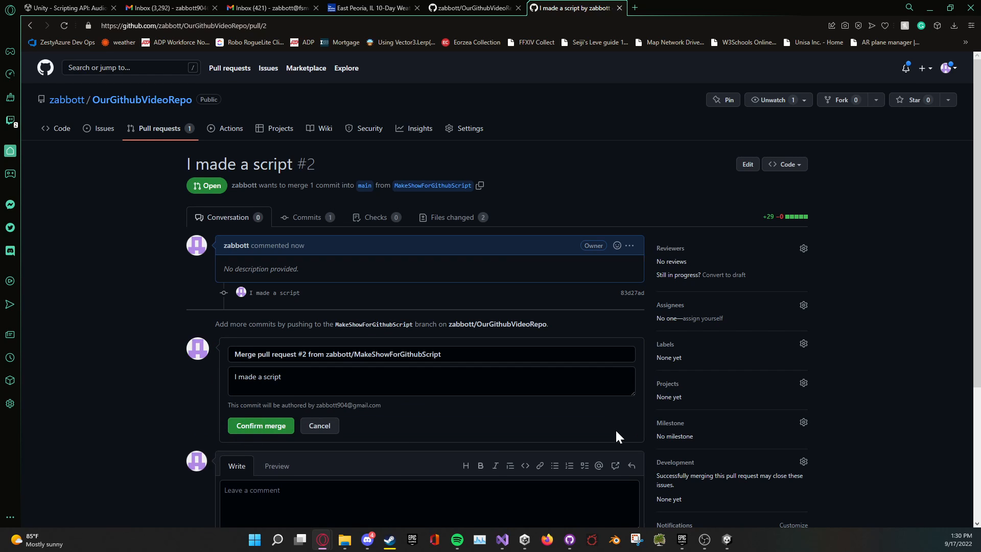
pyautogui.click(254, 430)
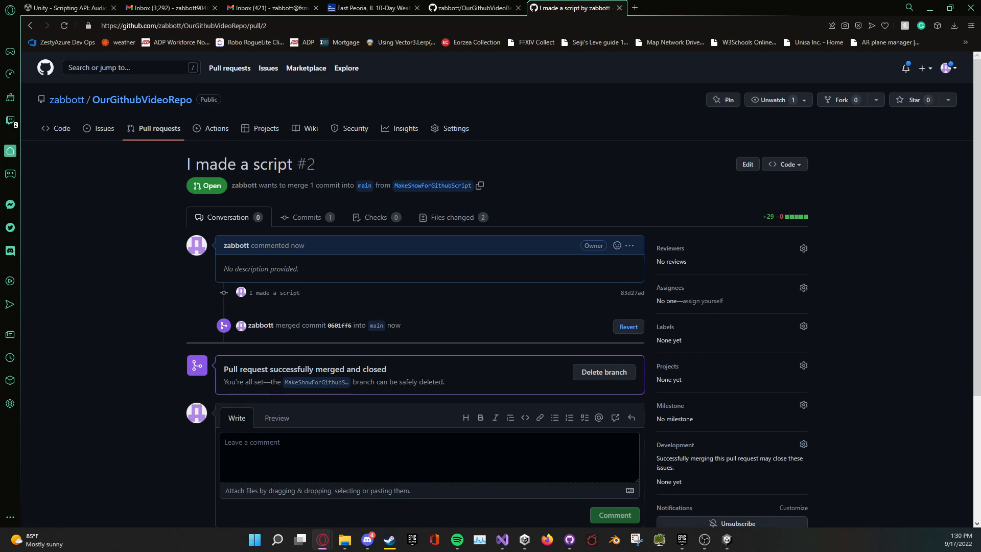
pyautogui.click(936, 6)
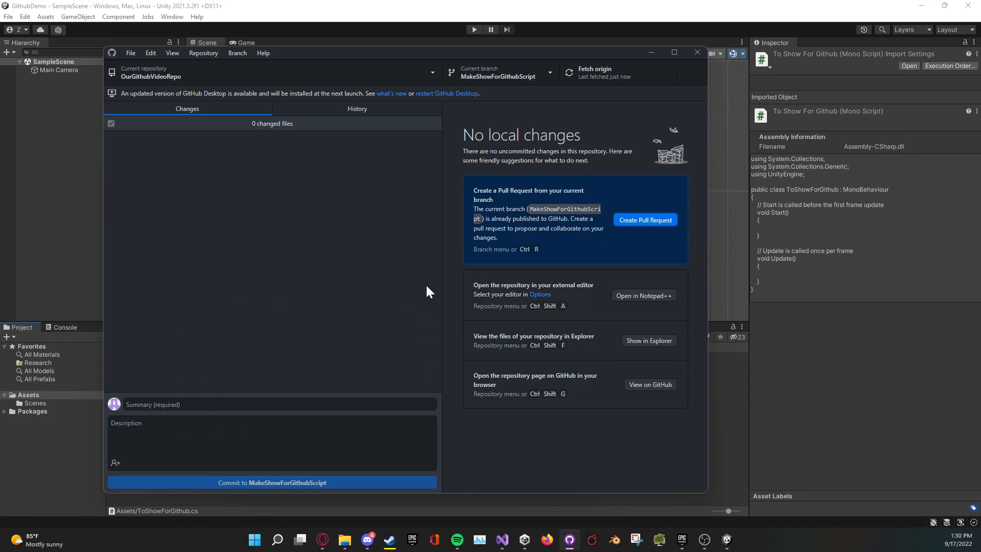
# - Switch the repository to the main branch, fetch origin, and pull the new remote commits
pyautogui.click(526, 80)
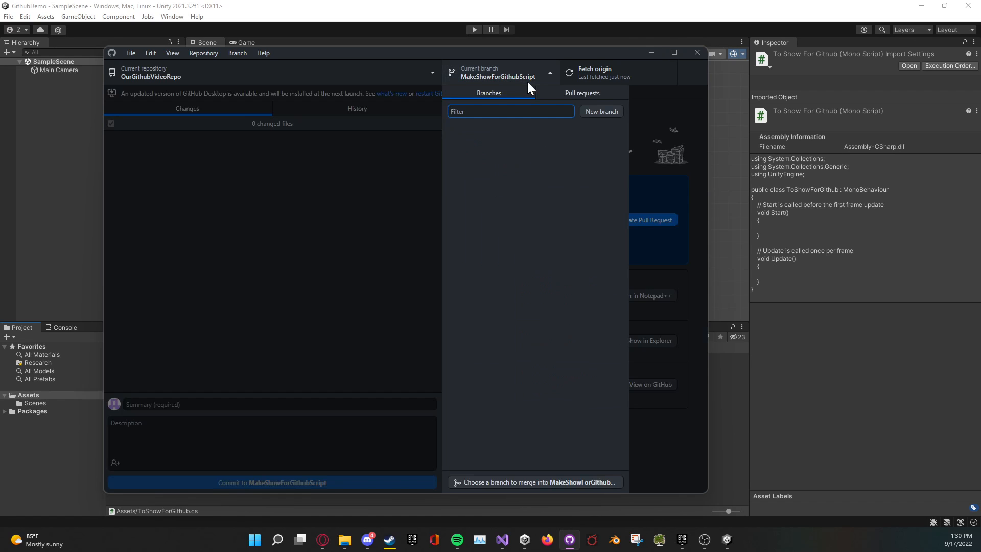
pyautogui.click(504, 148)
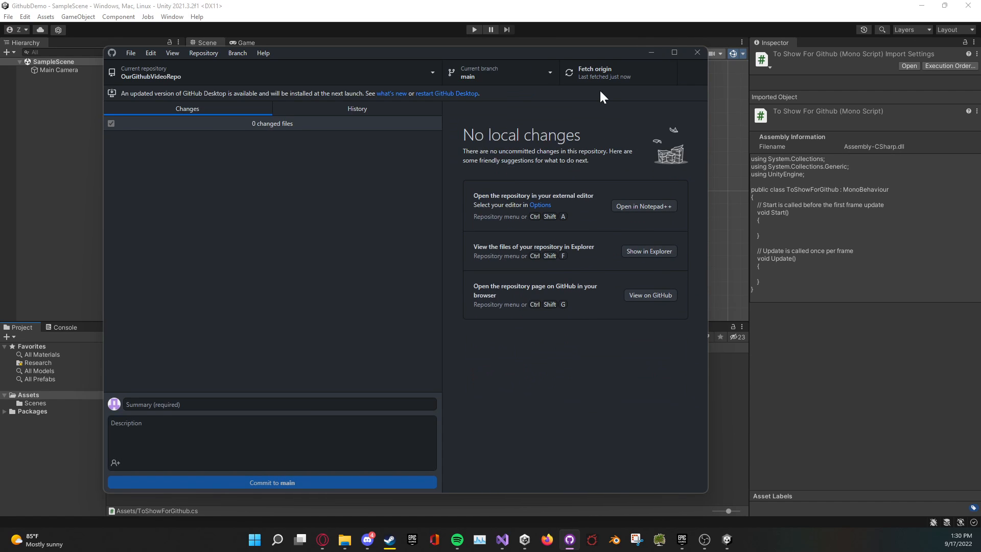
pyautogui.click(604, 77)
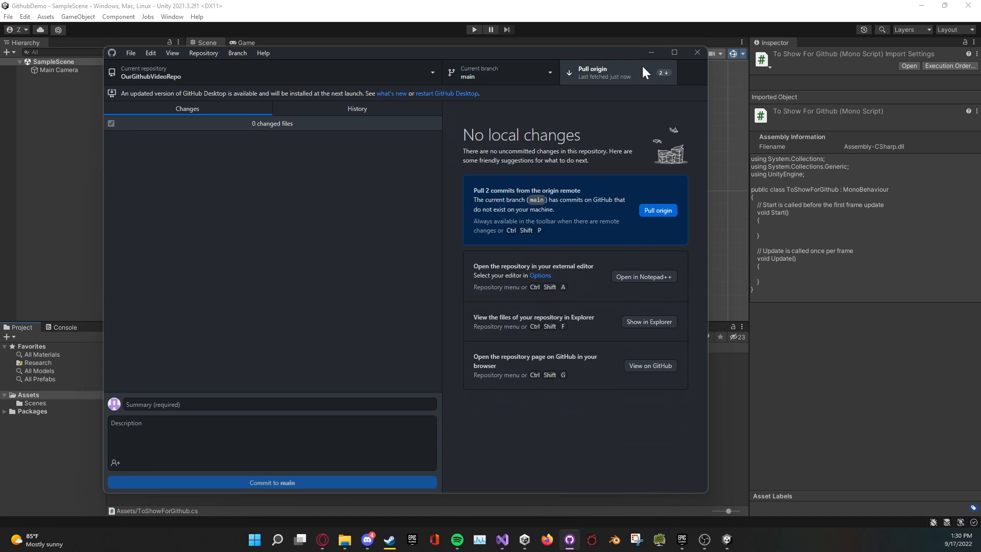
pyautogui.click(828, 405)
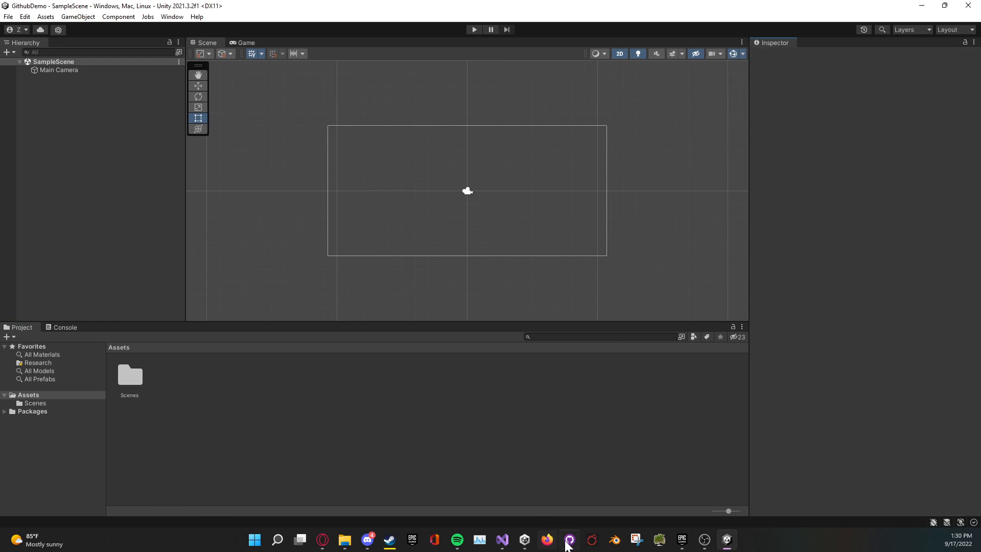
pyautogui.click(569, 543)
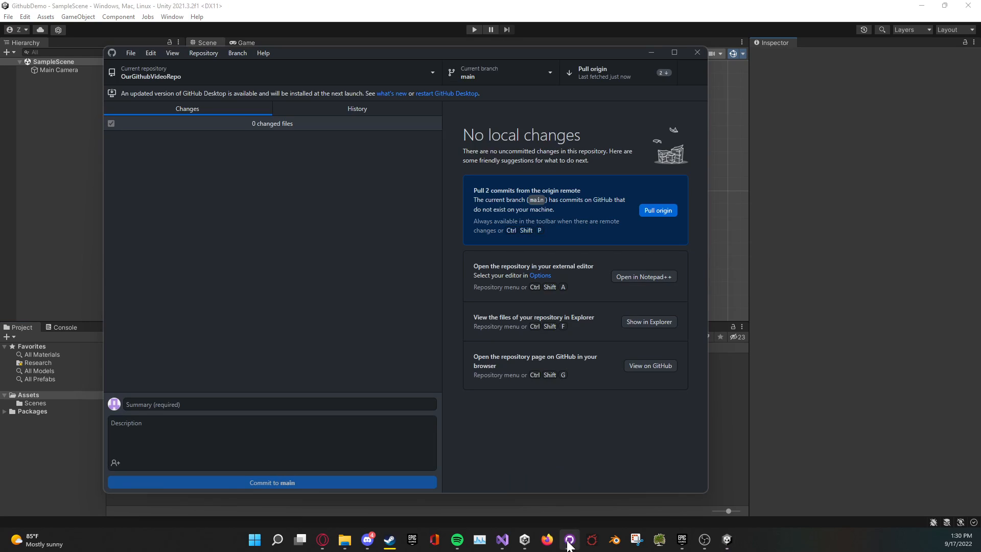
pyautogui.click(624, 76)
# - Examine main's commit history, comparing the merge of pull request #2 with the "I made a script" commit and its ToShowForGithub.cs file
pyautogui.click(402, 107)
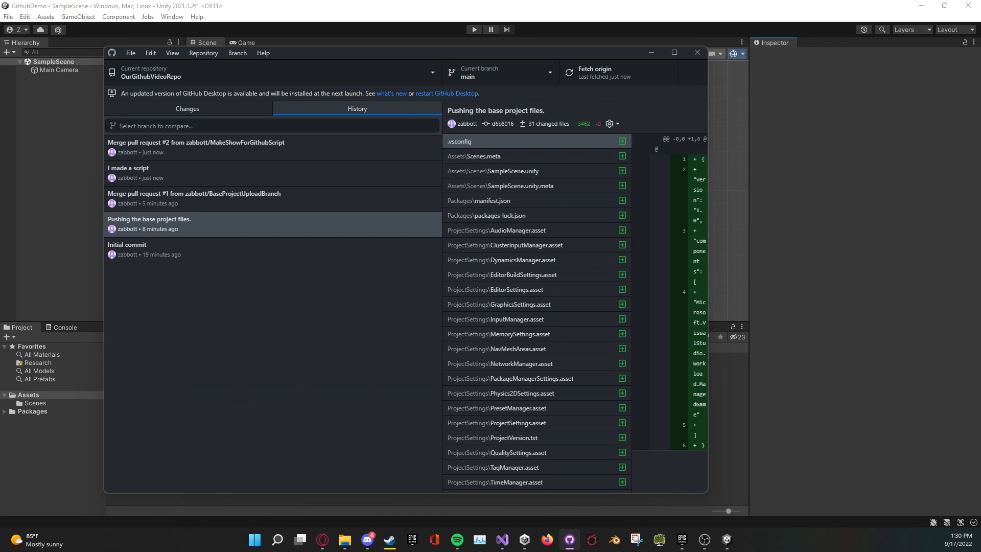
pyautogui.click(232, 168)
pyautogui.click(238, 152)
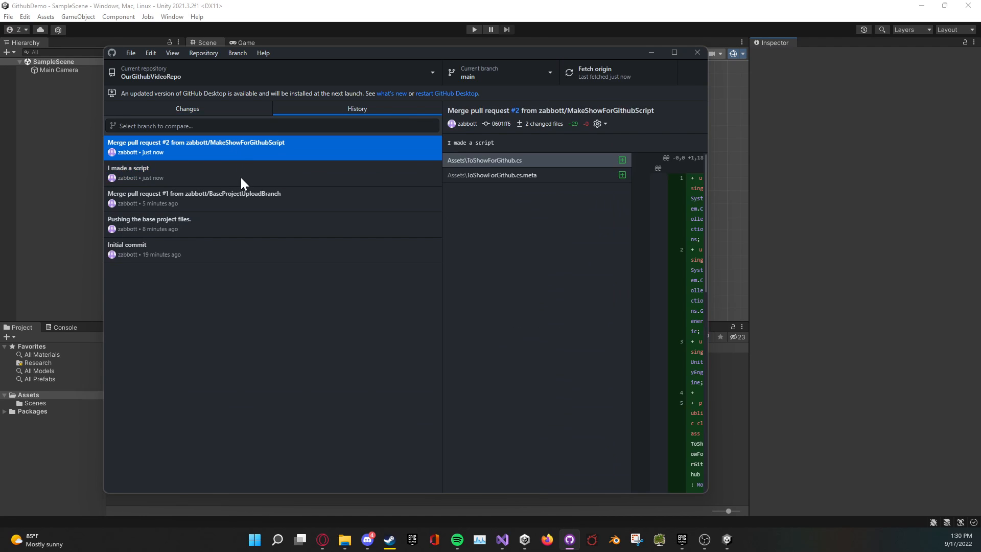
pyautogui.click(241, 177)
pyautogui.click(244, 152)
pyautogui.click(461, 160)
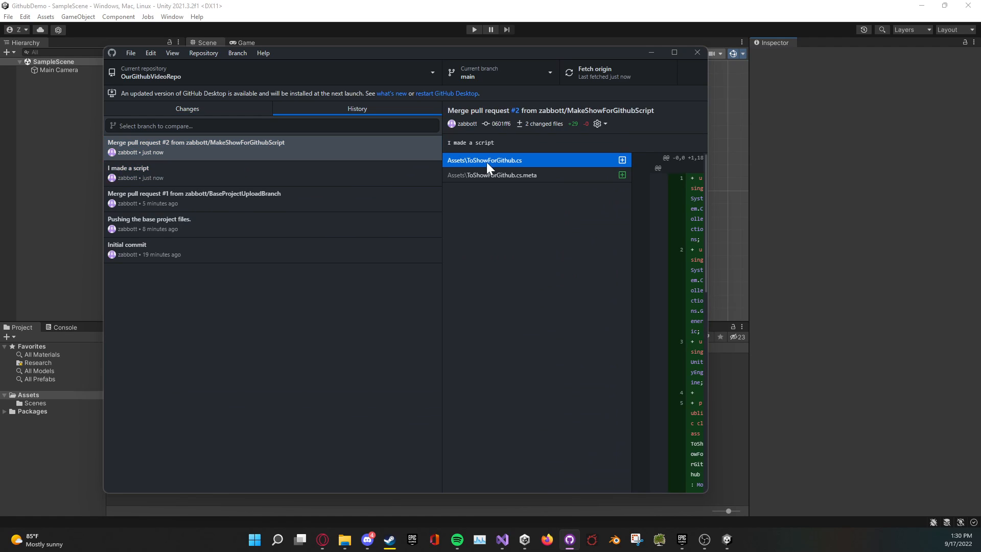
# - Create a branch from main named with the author's first name followed by MakesChangesToShowForGithubScript, and publish it to GitHub
pyautogui.click(510, 68)
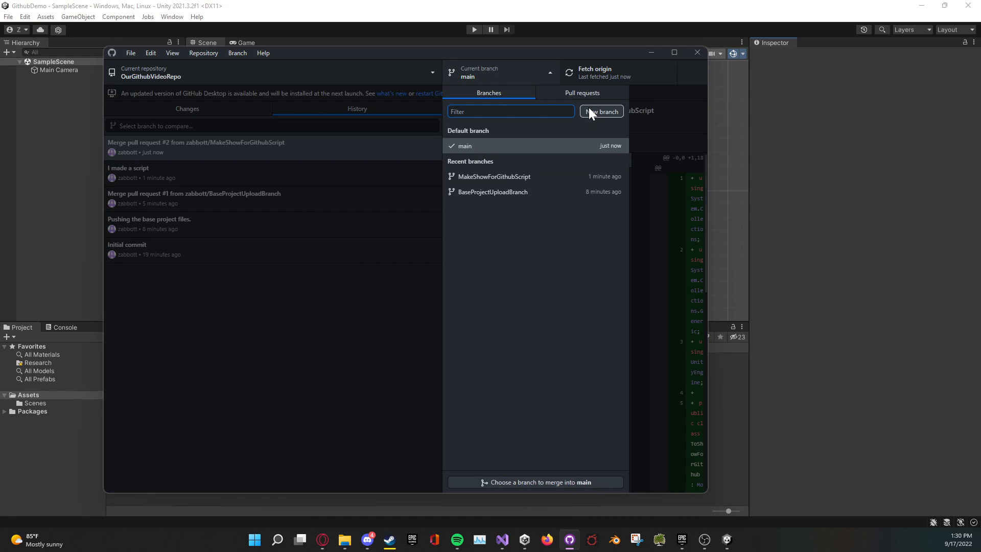
pyautogui.click(589, 112)
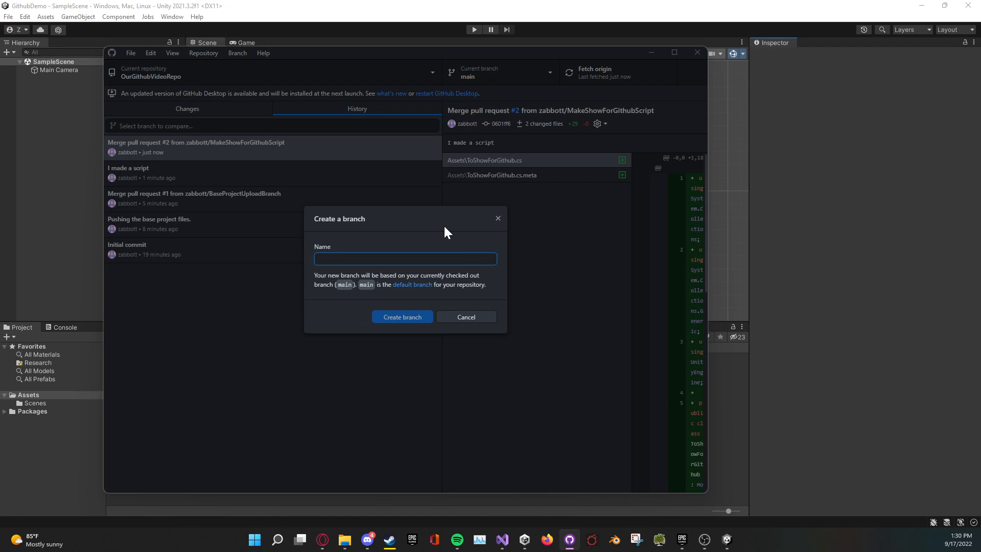
pyautogui.write('Z')
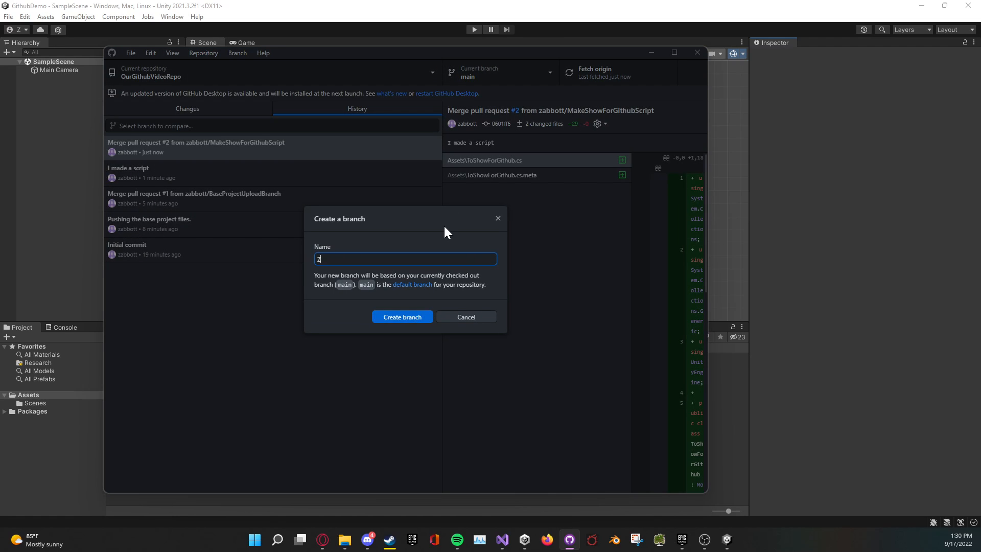
pyautogui.write('achMakesChangesToShowForGithubScript')
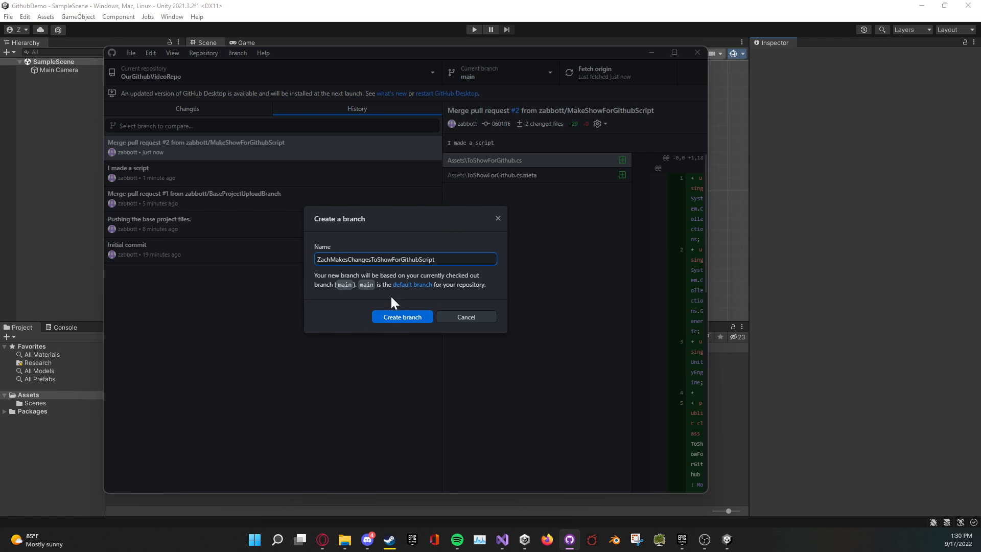
pyautogui.click(395, 314)
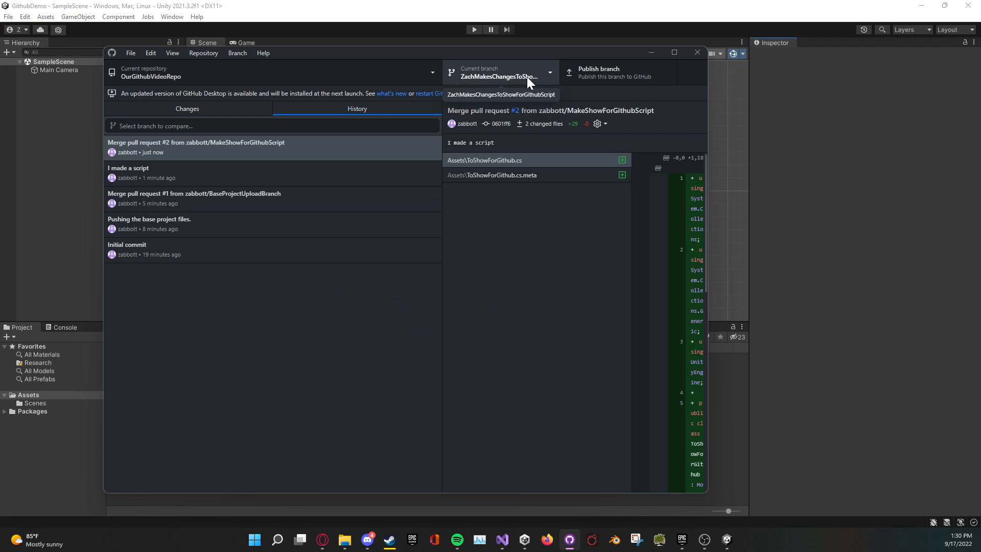
pyautogui.click(614, 70)
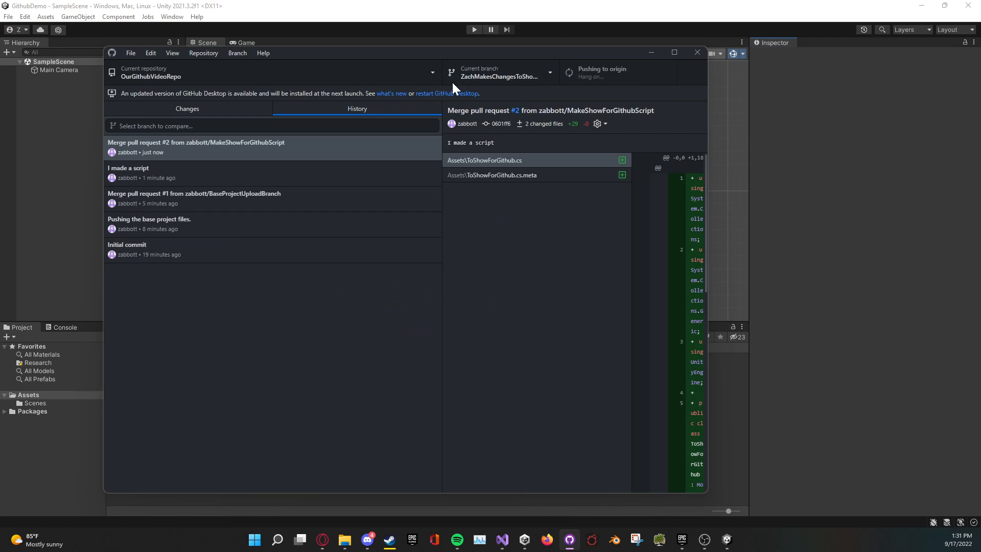
# - Return to Unity and open the ToShowForGithub script from the Assets folder in Visual Studio
pyautogui.click(892, 368)
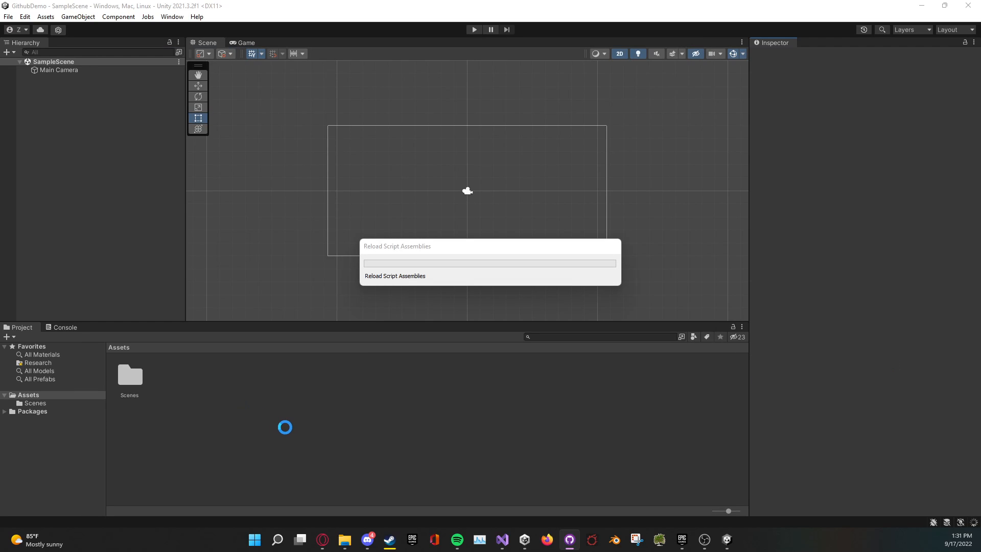
pyautogui.doubleClick(177, 380)
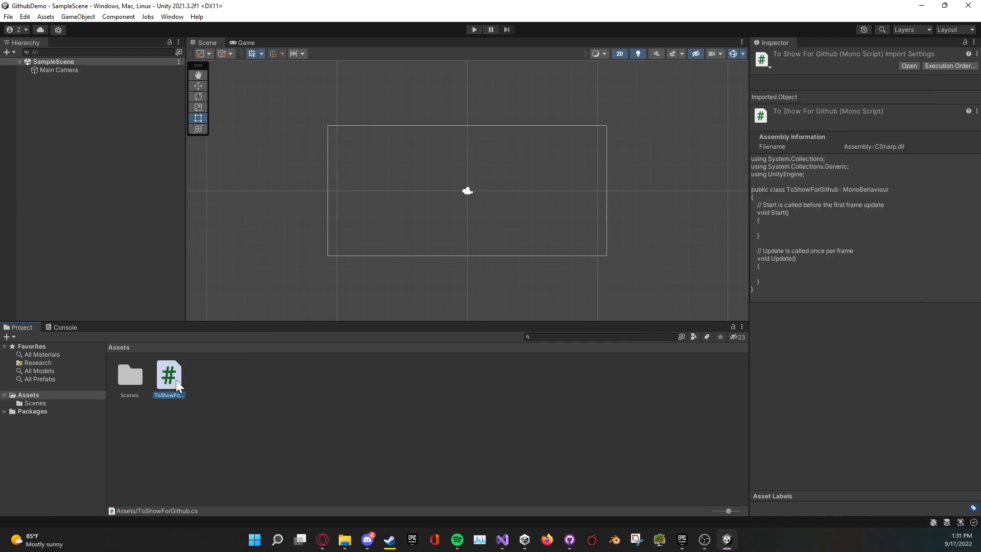
pyautogui.click(468, 301)
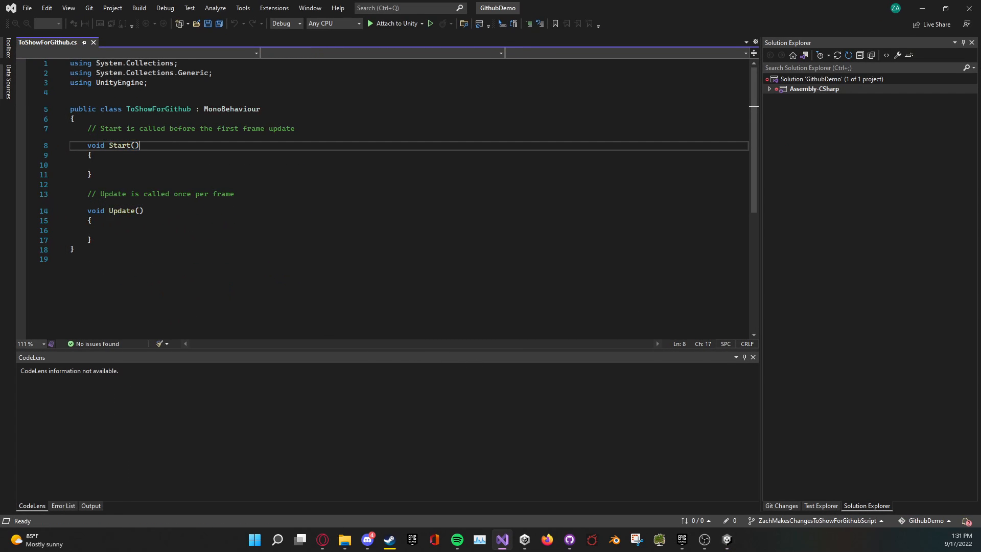
pyautogui.click(104, 230)
pyautogui.click(95, 155)
pyautogui.click(95, 240)
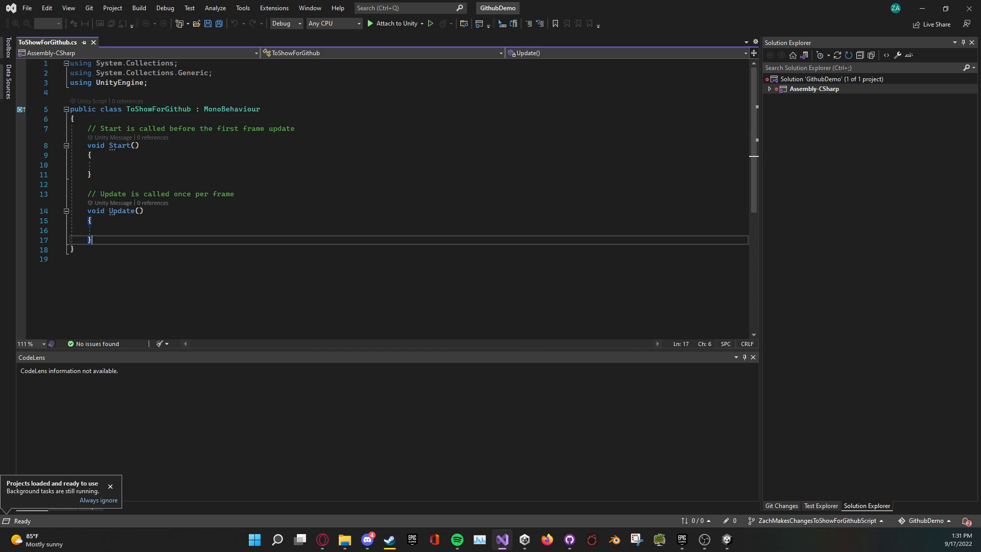
pyautogui.click(95, 175)
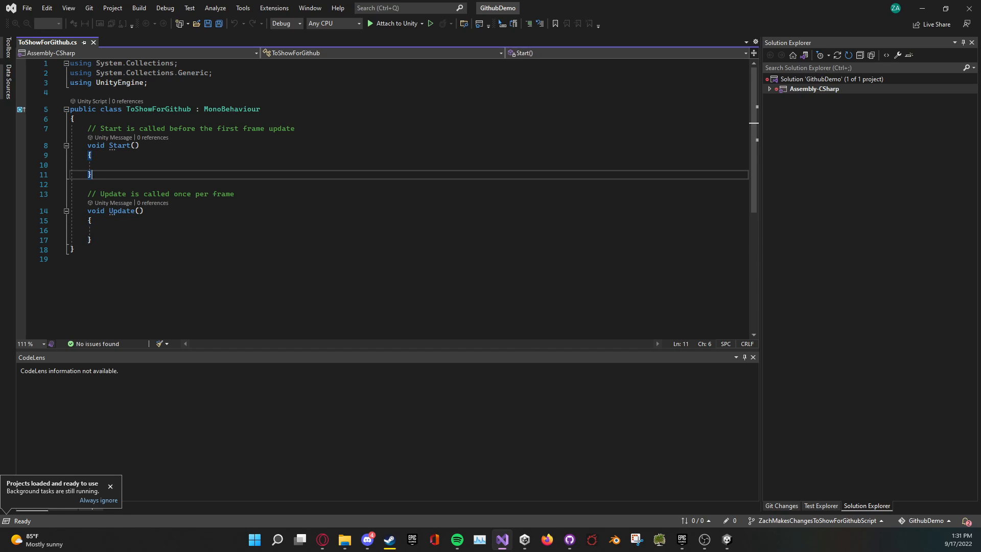
# - Add the line public string PizzaString = "Pizza"; above the Start method and save the script
pyautogui.click(127, 129)
pyautogui.press('Return')
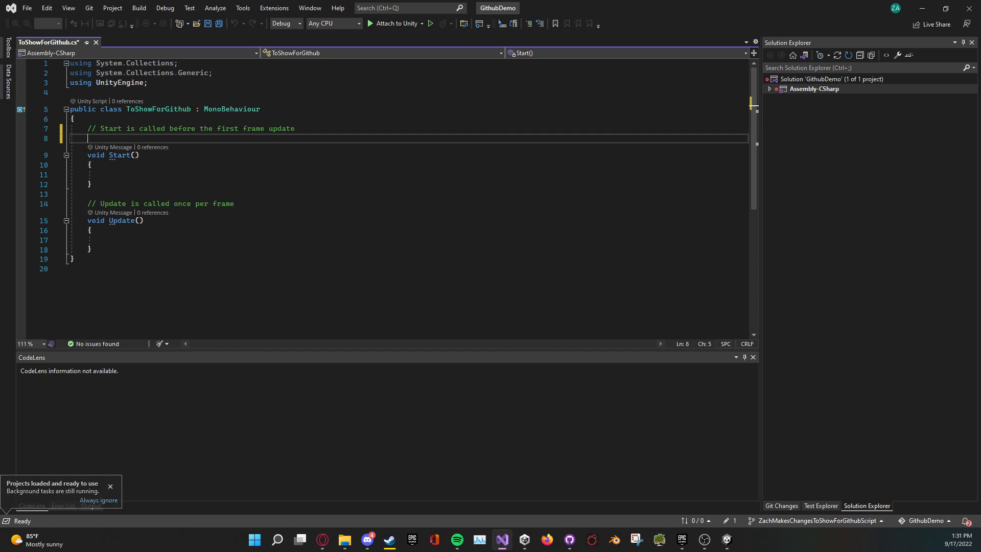
pyautogui.write('public int')
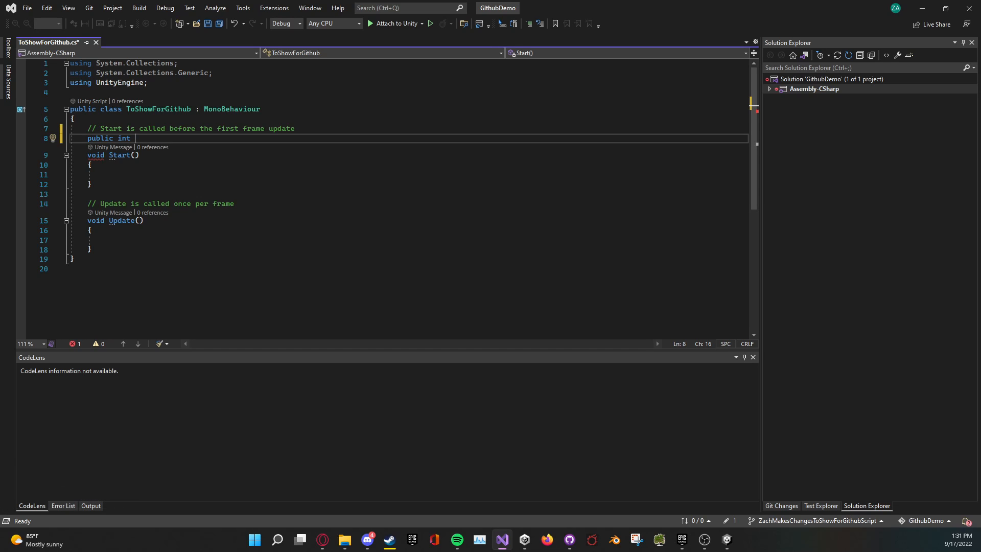
pyautogui.press('BackSpace')
pyautogui.press('BackSpace')
pyautogui.press('BackSpace')
pyautogui.press('BackSpace')
pyautogui.write('string PizzaString = "Piza')
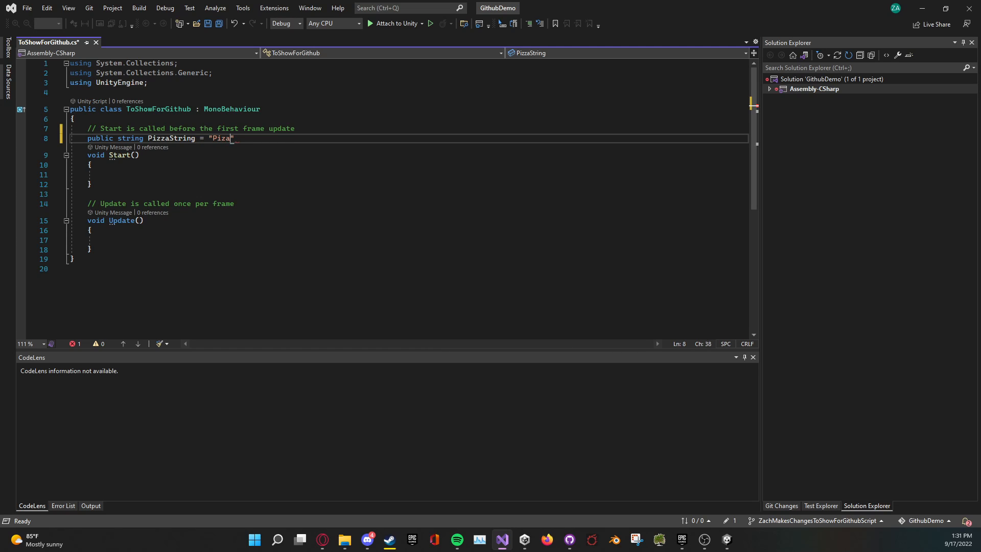
pyautogui.press('BackSpace')
pyautogui.write('za";')
pyautogui.hotkey('ctrl', 's')
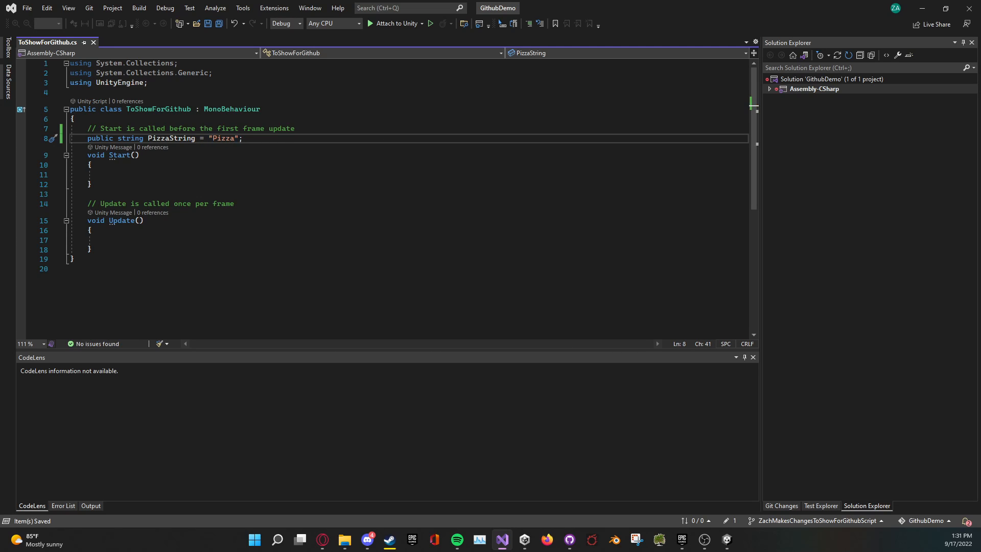
# - Switch to GitHub Desktop and review the uncommitted ToShowForGithub.cs change in a widened diff view
pyautogui.click(922, 8)
pyautogui.click(503, 540)
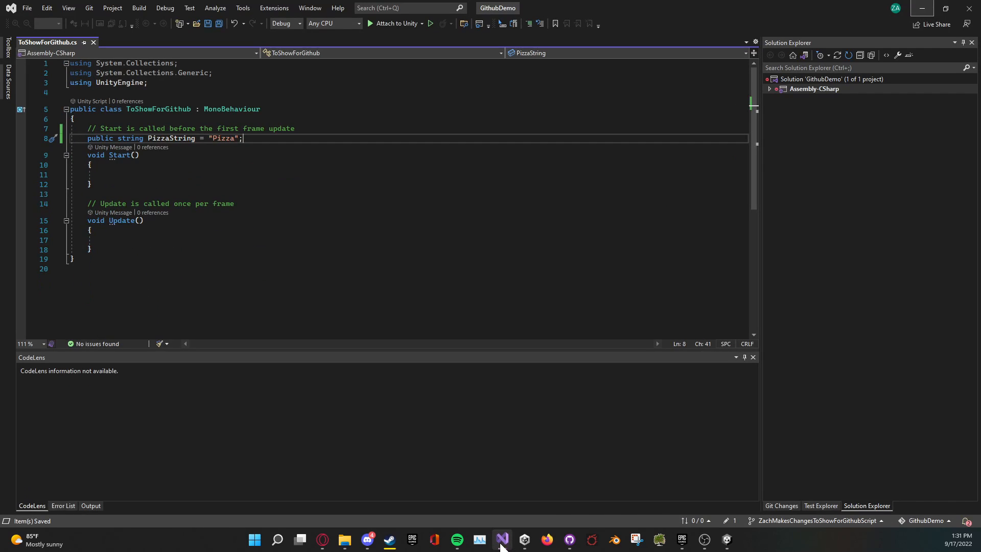
pyautogui.click(502, 540)
pyautogui.click(571, 541)
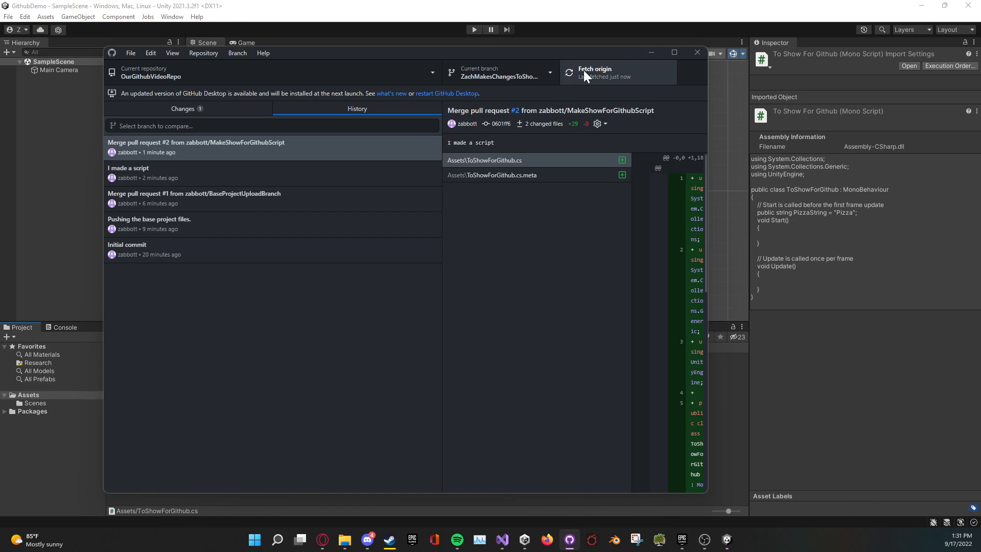
pyautogui.click(177, 108)
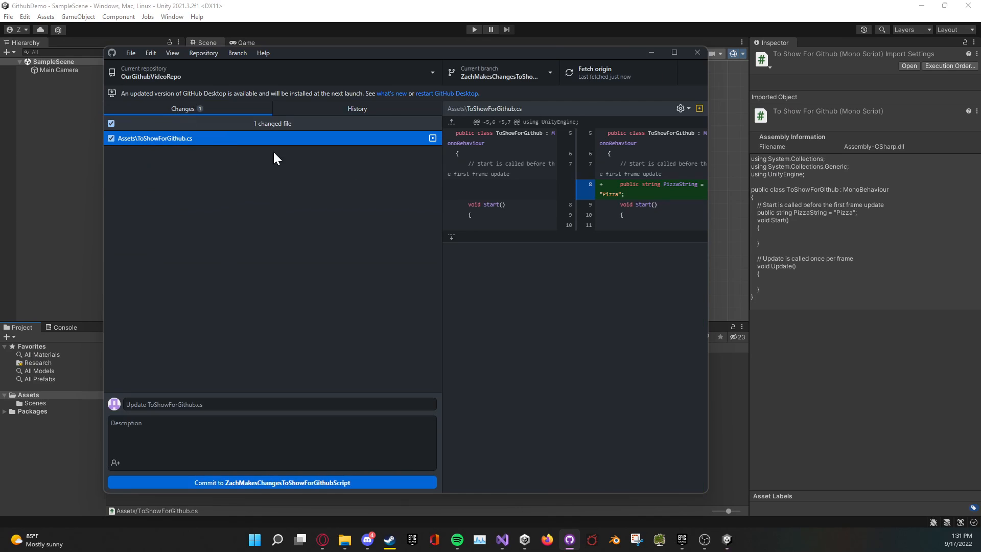
pyautogui.moveTo(440, 322); pyautogui.dragTo(248, 307)
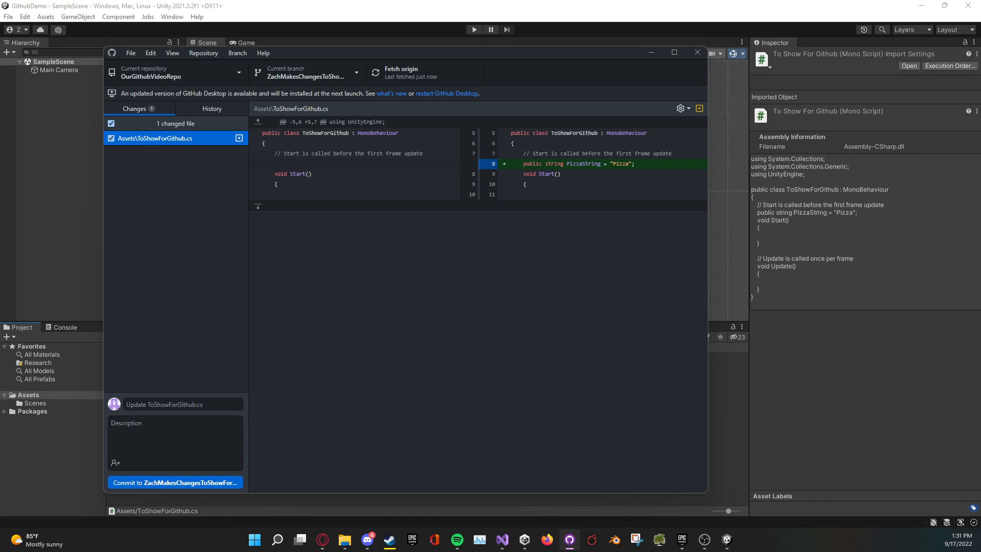
# - Commit the ToShowForGithub.cs change to the new branch with the default summary "Update ToShowForGithub.cs" and push it to origin
pyautogui.click(183, 405)
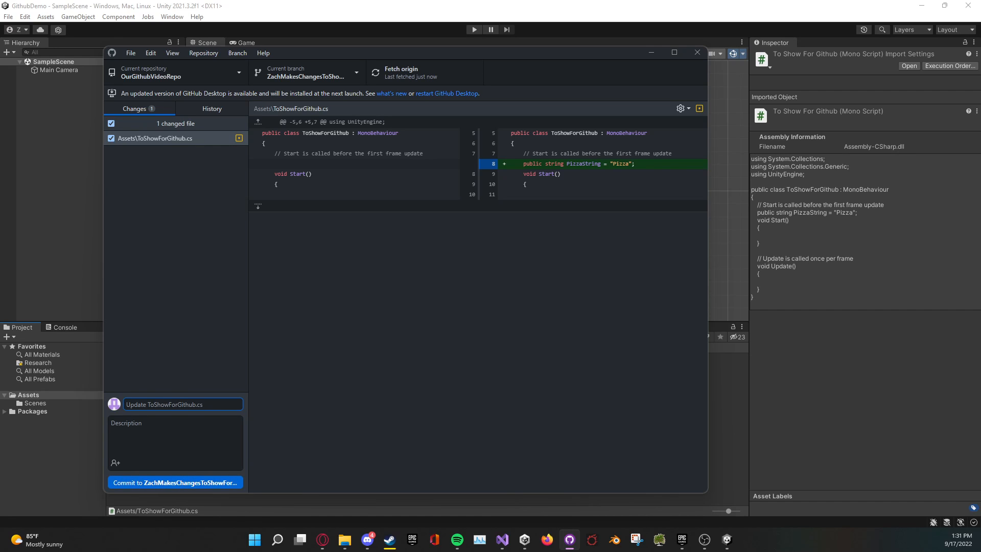
pyautogui.click(164, 484)
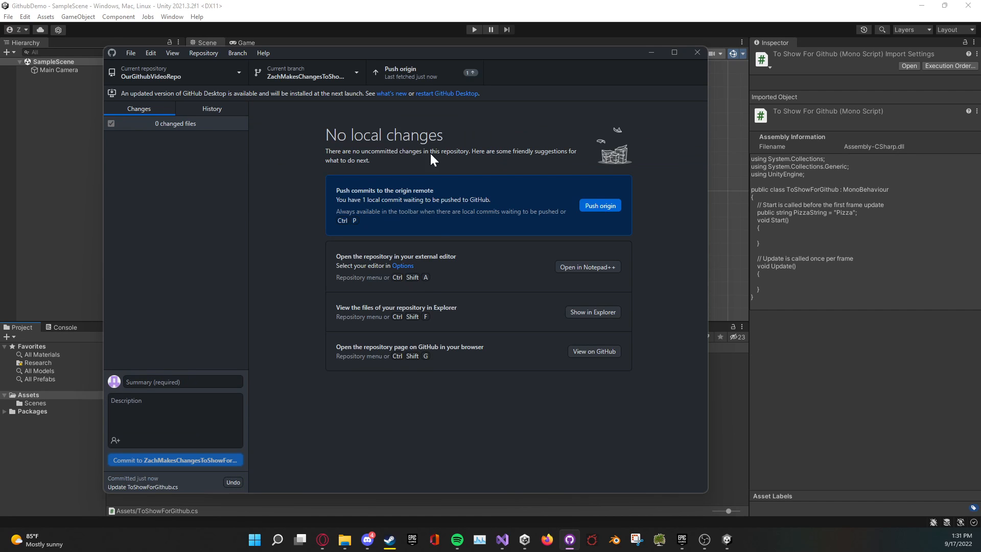
pyautogui.click(429, 94)
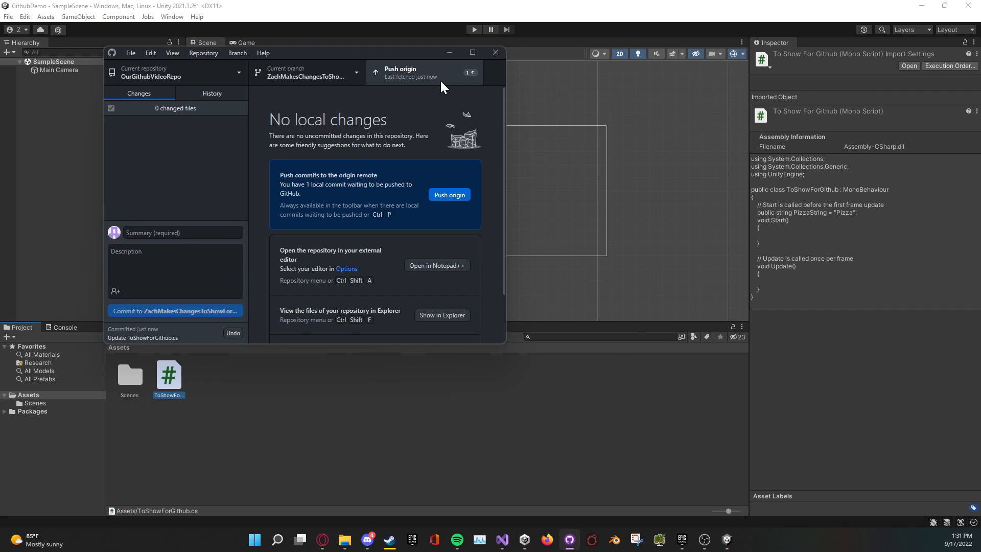
pyautogui.click(440, 78)
pyautogui.moveTo(373, 49); pyautogui.dragTo(452, 69)
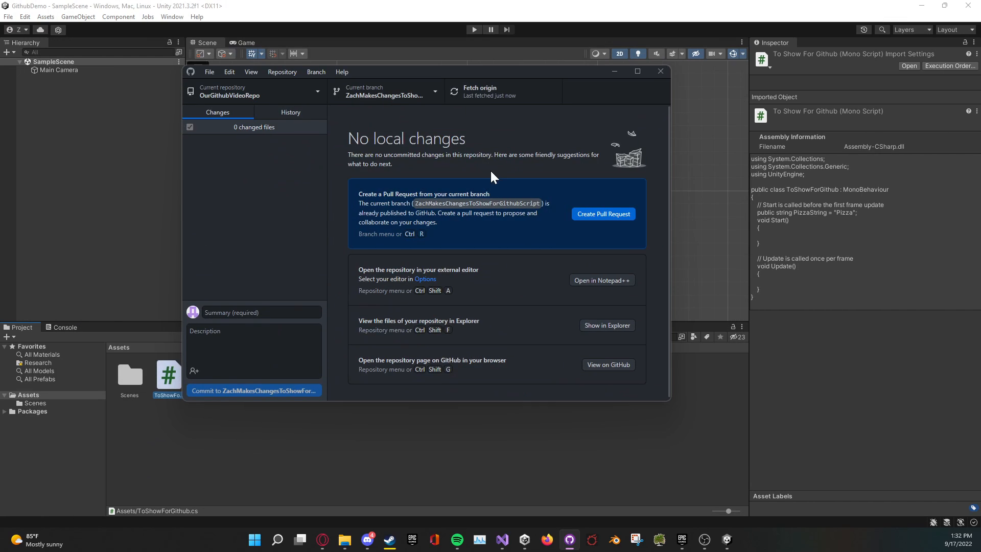
# - Switch the repository back to main and view main's version of the ToShowForGithub script in Visual Studio
pyautogui.click(397, 94)
pyautogui.click(373, 164)
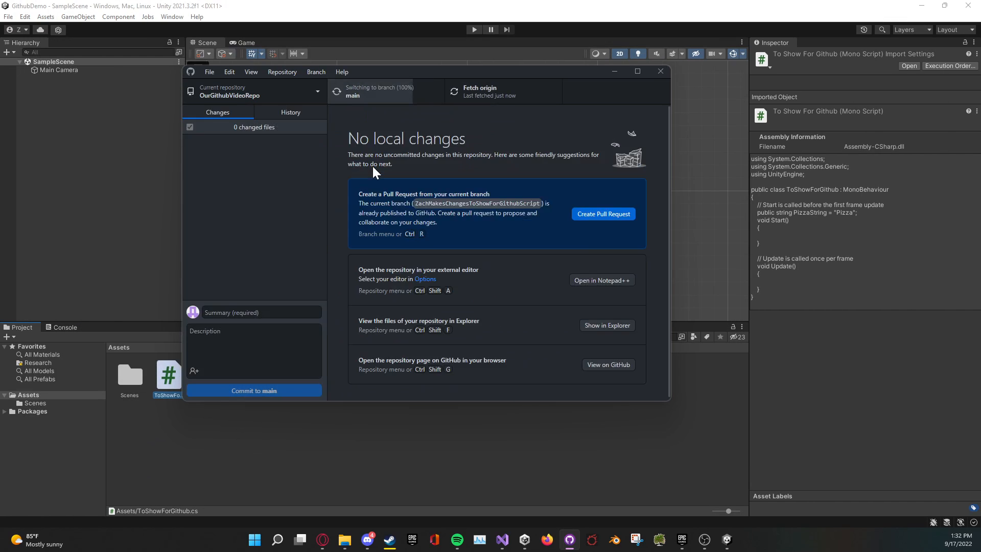
pyautogui.click(470, 466)
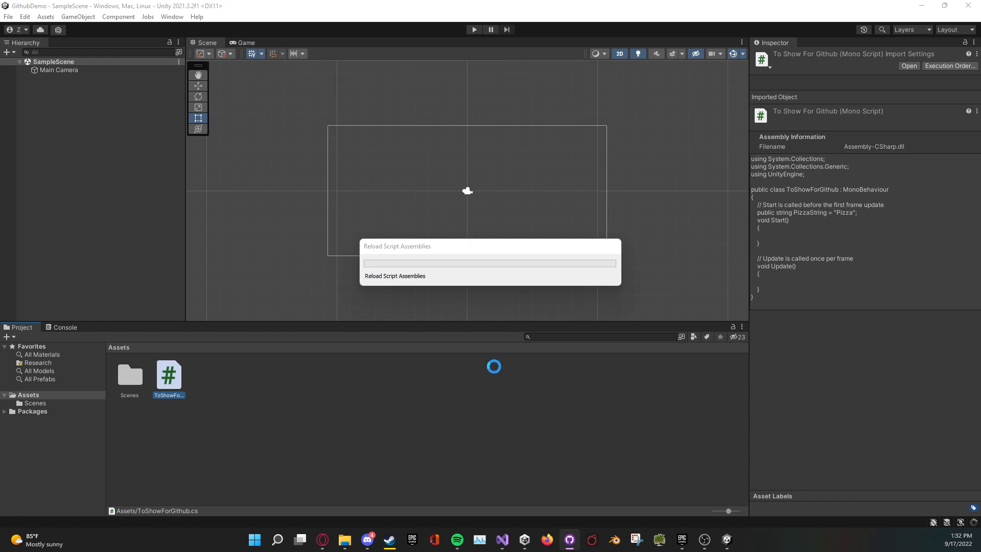
pyautogui.moveTo(502, 539)
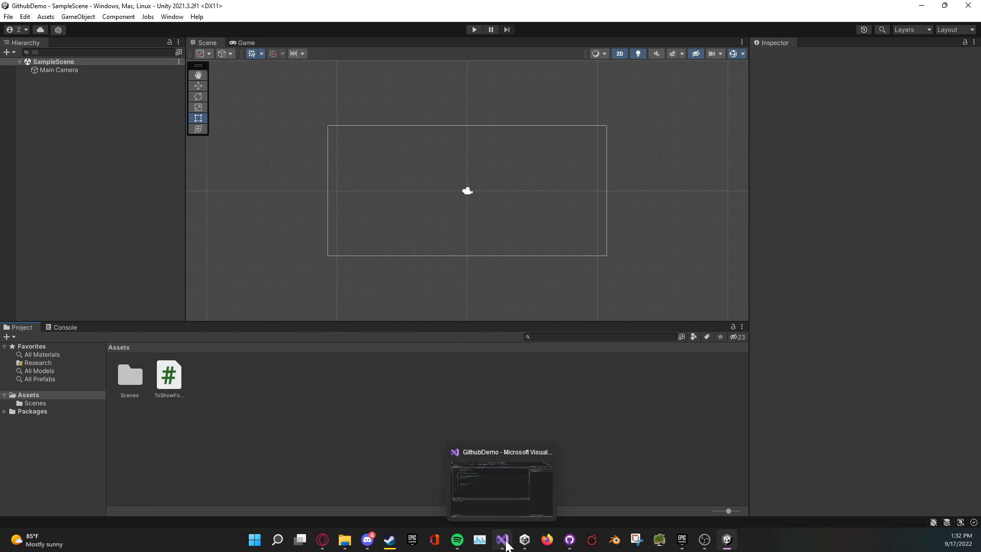
pyautogui.click(497, 502)
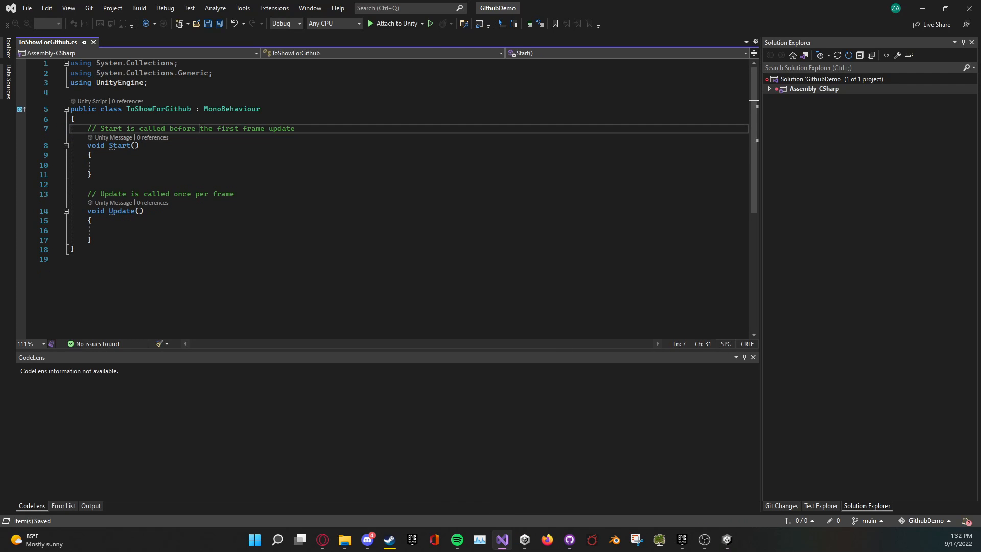
# - Add the line public string AwesomeString = "Awesome String"; below the comment above the Start method and save the script
pyautogui.press('Return')
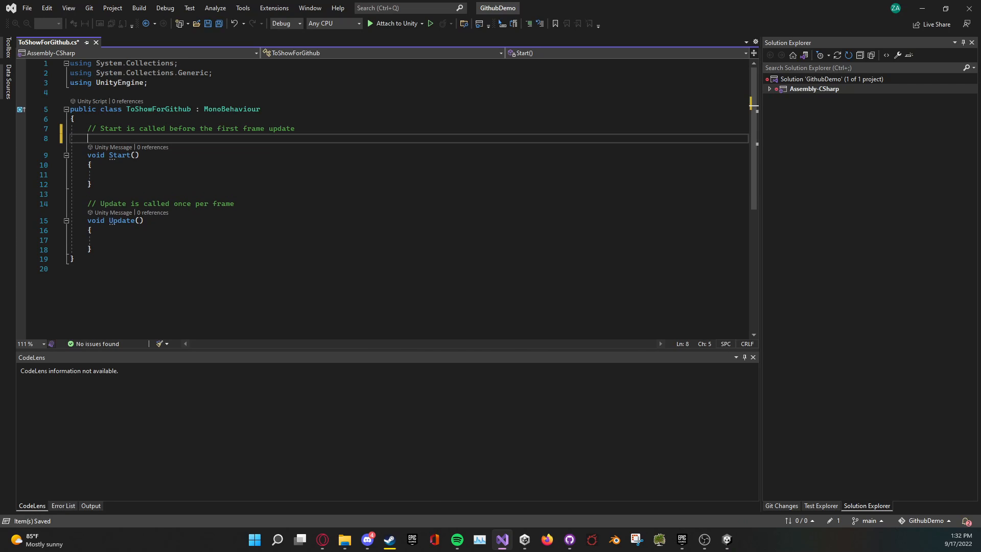
pyautogui.write('public string ')
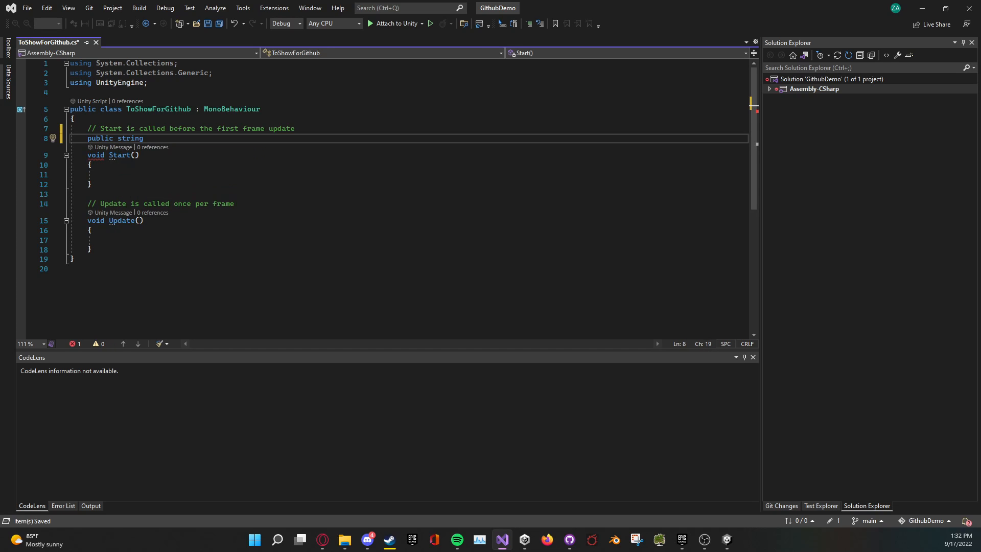
pyautogui.write('AwesomeString = ')
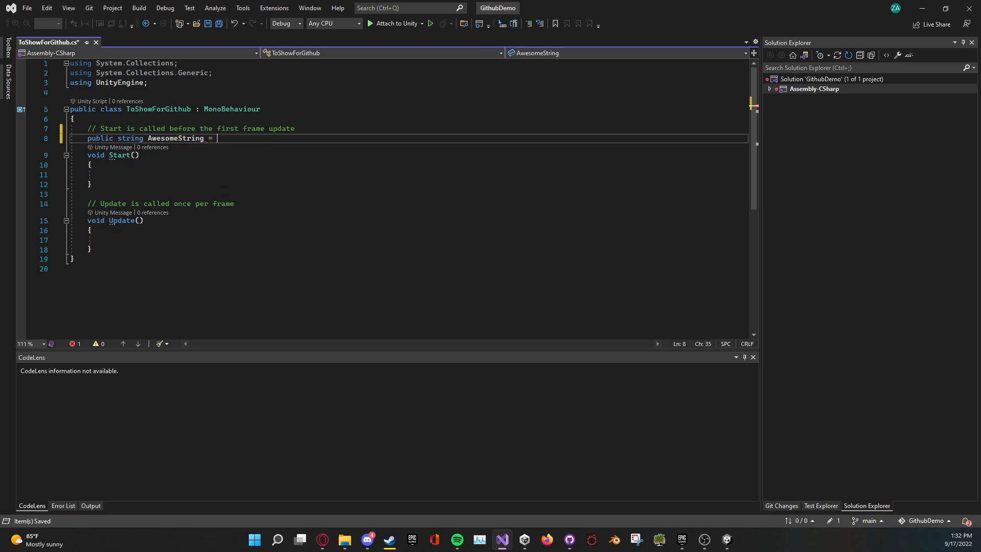
pyautogui.write('"Awesome String";')
pyautogui.hotkey('ctrl', 's')
pyautogui.scroll(-1, 386, 166)
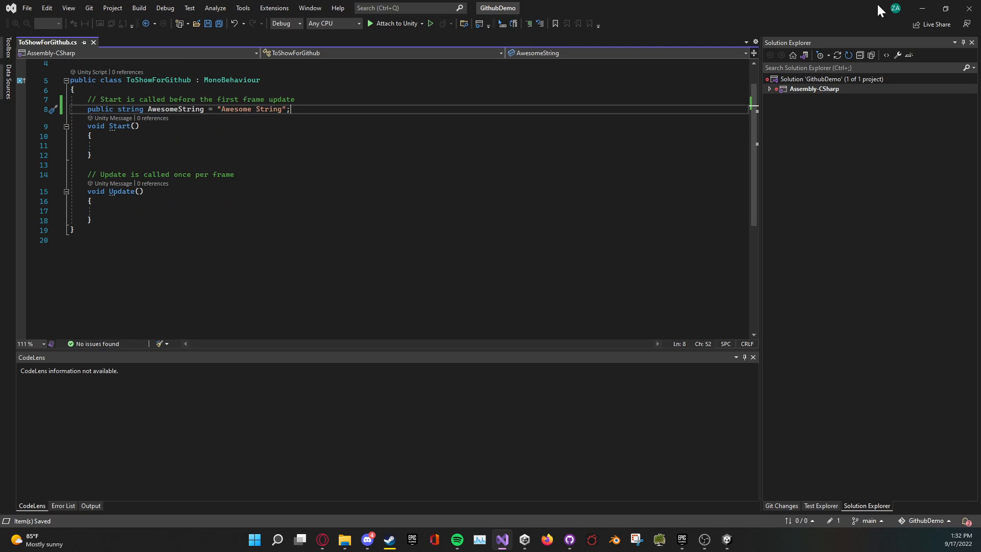
# - Return to Unity and inspect the saved ToShowForGithub script's contents
pyautogui.click(923, 6)
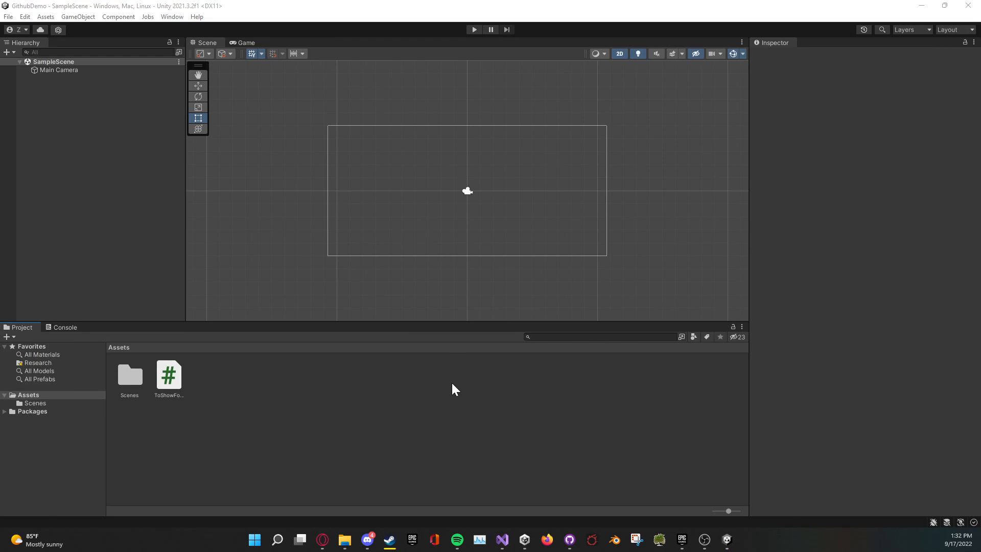
pyautogui.click(177, 379)
pyautogui.click(249, 379)
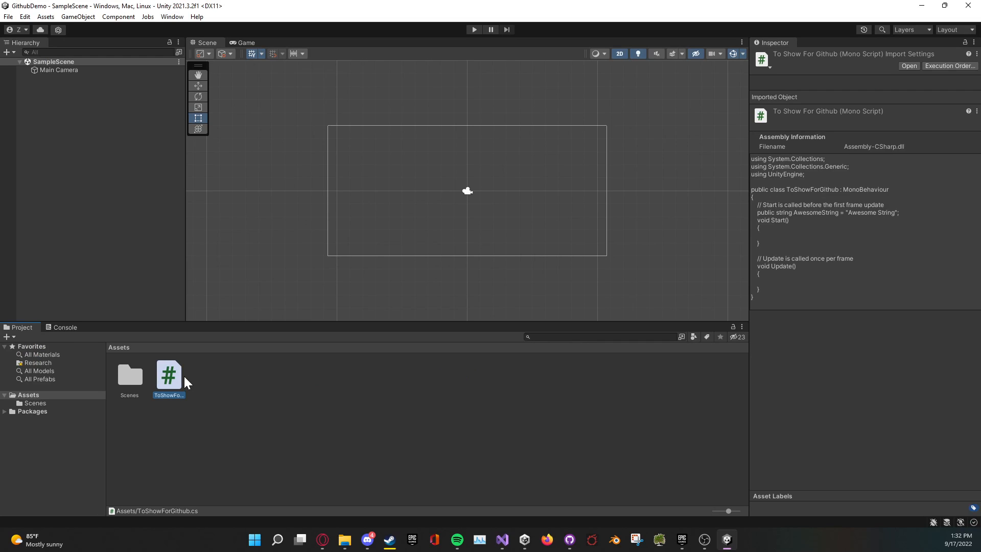
# - In GitHub Desktop, create a branch from main with a name ending in MakesOtherChangesToShowForGithubScript and bring the uncommitted changes to it
pyautogui.click(570, 540)
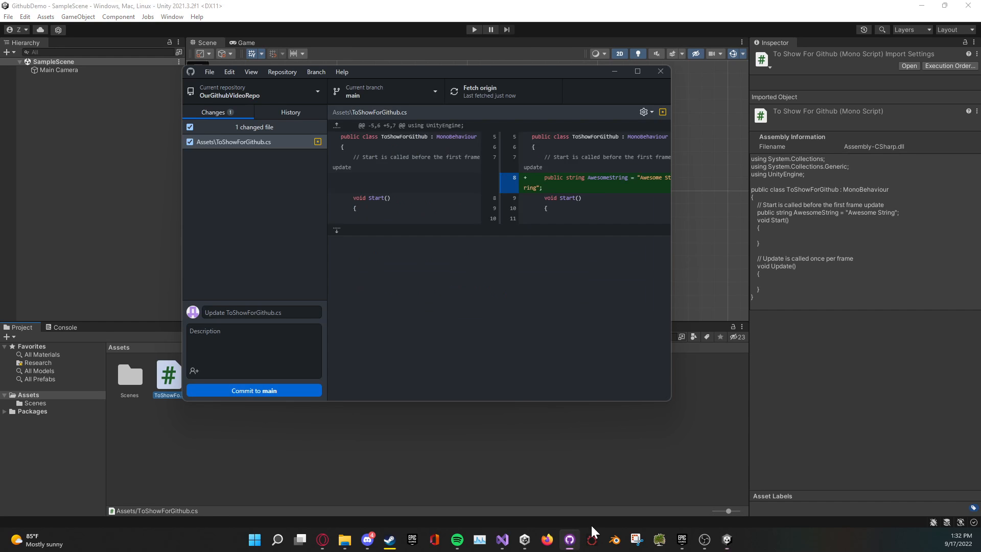
pyautogui.click(381, 97)
pyautogui.click(486, 133)
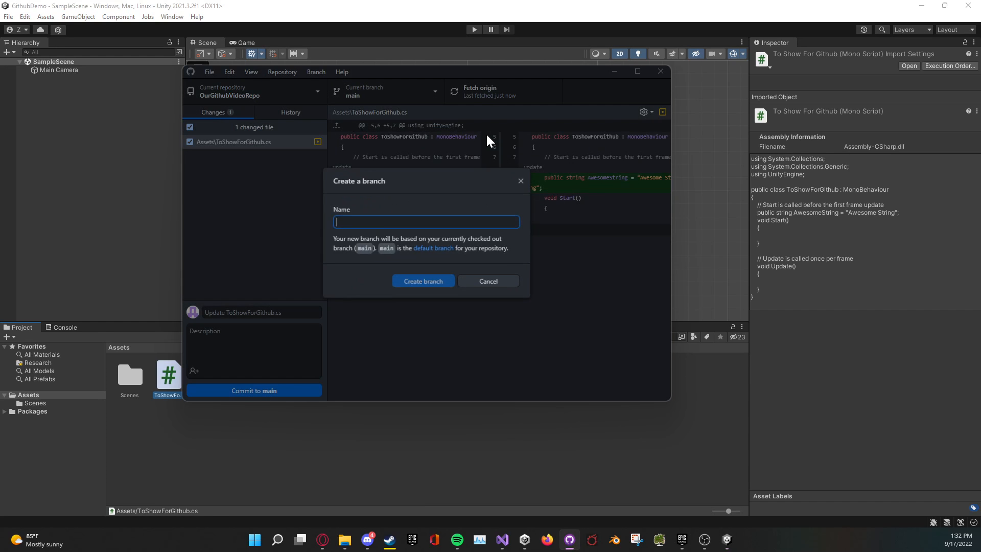
pyautogui.write('vilZach')
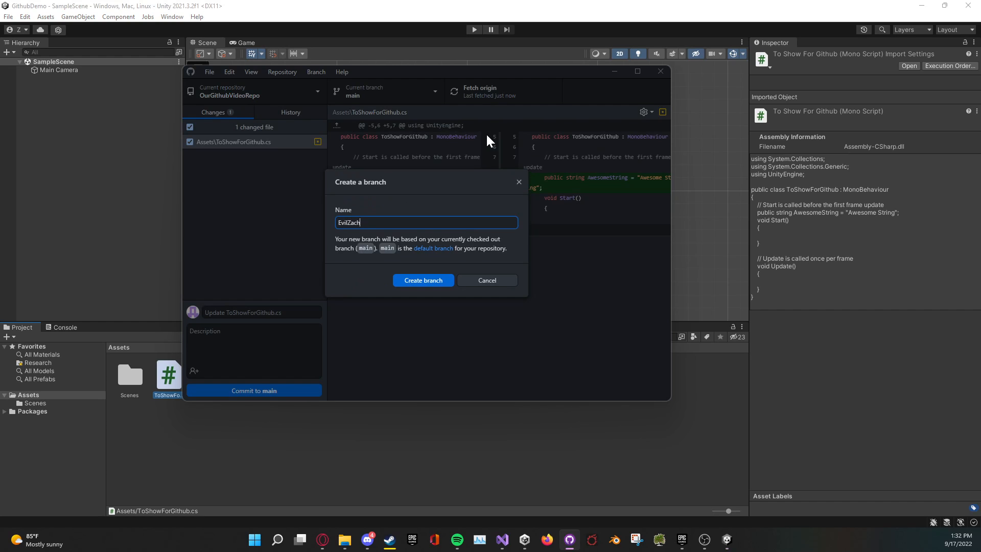
pyautogui.write('MakesOtherChangesToShowForGithubScropt')
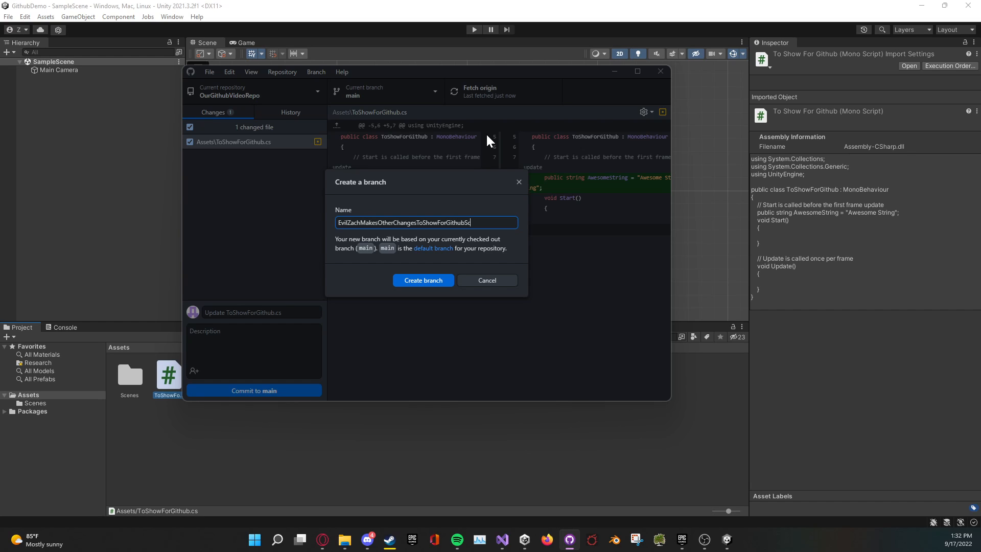
pyautogui.press('BackSpace')
pyautogui.press('BackSpace')
pyautogui.press('BackSpace')
pyautogui.write('ipt')
pyautogui.click(417, 286)
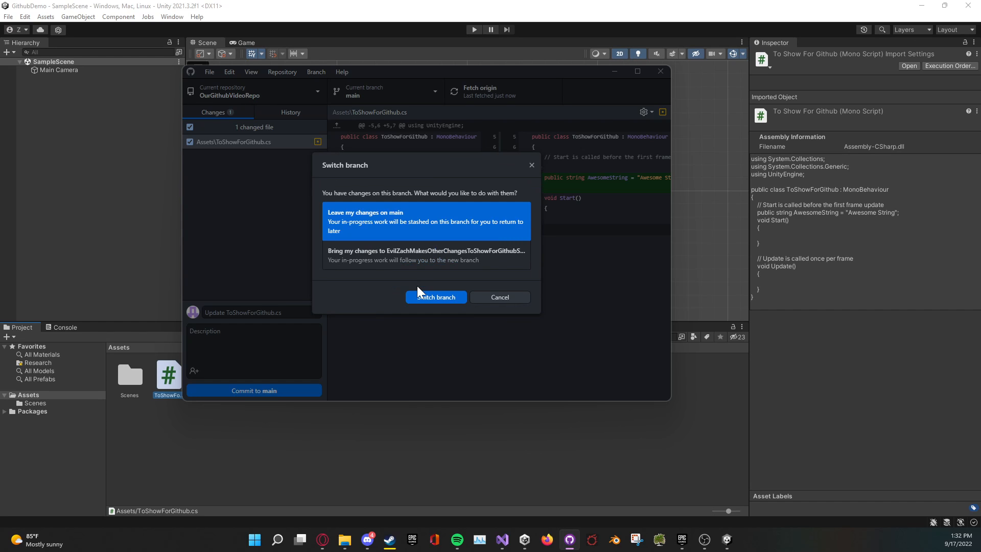
pyautogui.click(403, 254)
pyautogui.click(433, 299)
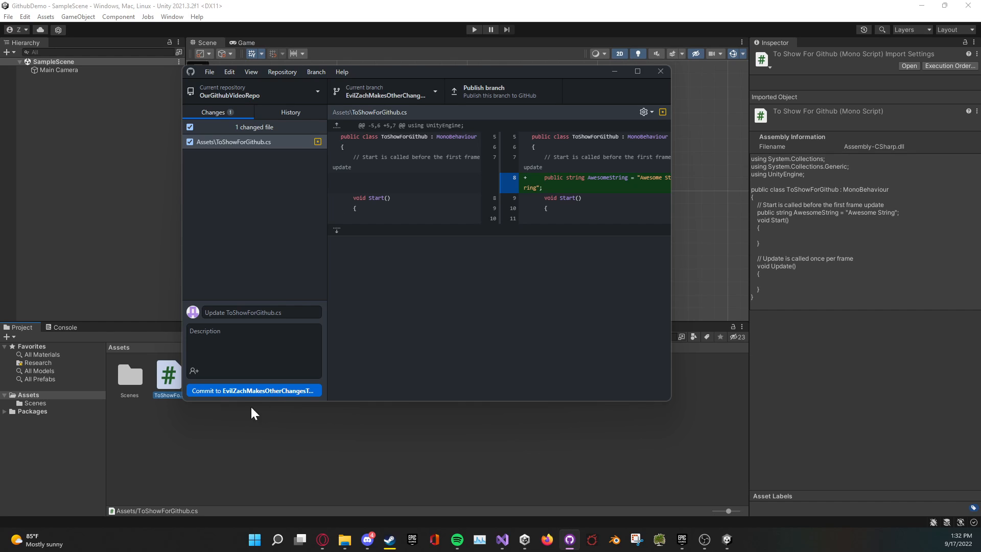
# - Commit the ToShowForGithub.cs change to the new branch with the default summary "Update ToShowForGithub.cs" and publish the branch to GitHub
pyautogui.click(259, 392)
pyautogui.click(498, 100)
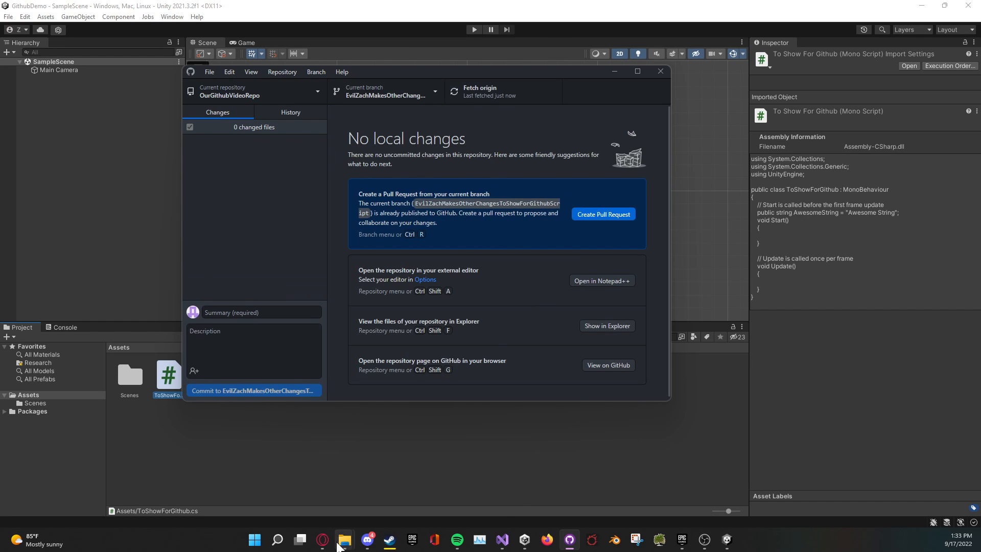
# - On the repository's GitHub page in the browser, create a pull request into main for the first script-change branch, titled "Update ToShowForGithub.cs"
pyautogui.moveTo(322, 539)
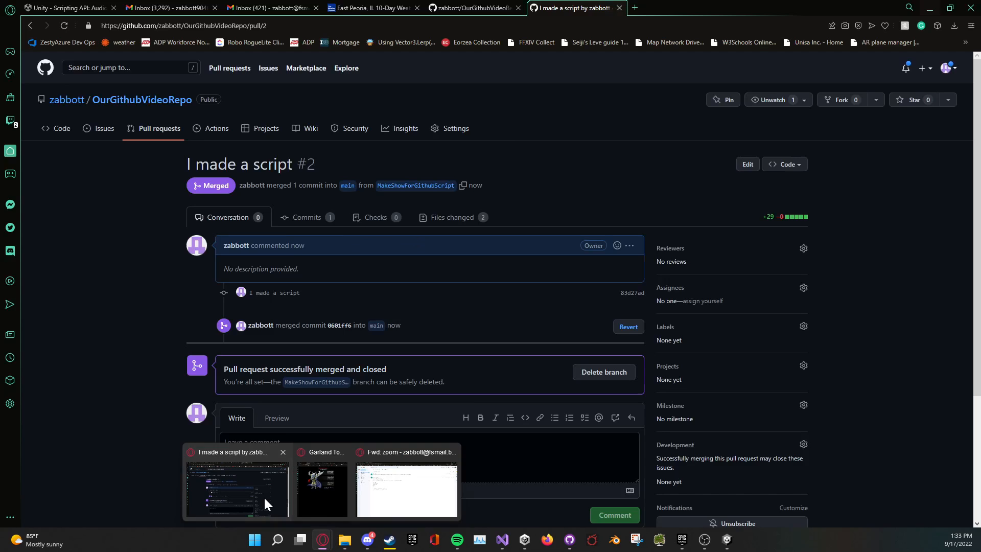
pyautogui.click(264, 495)
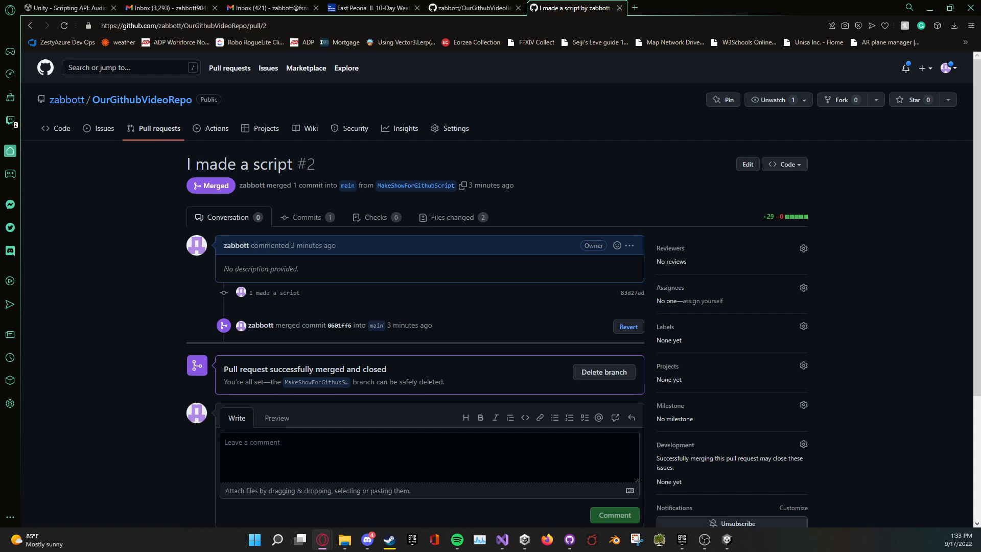
pyautogui.click(68, 134)
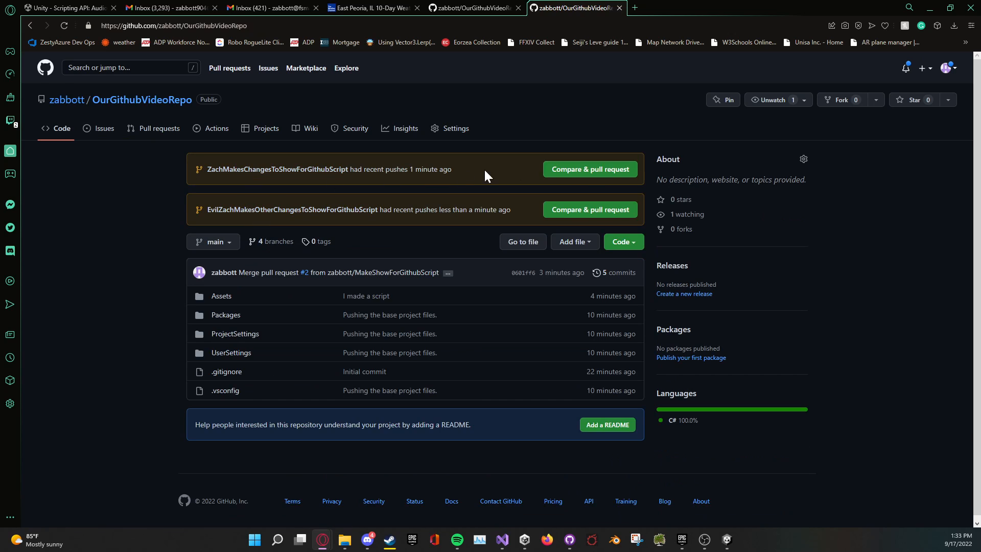
pyautogui.click(587, 170)
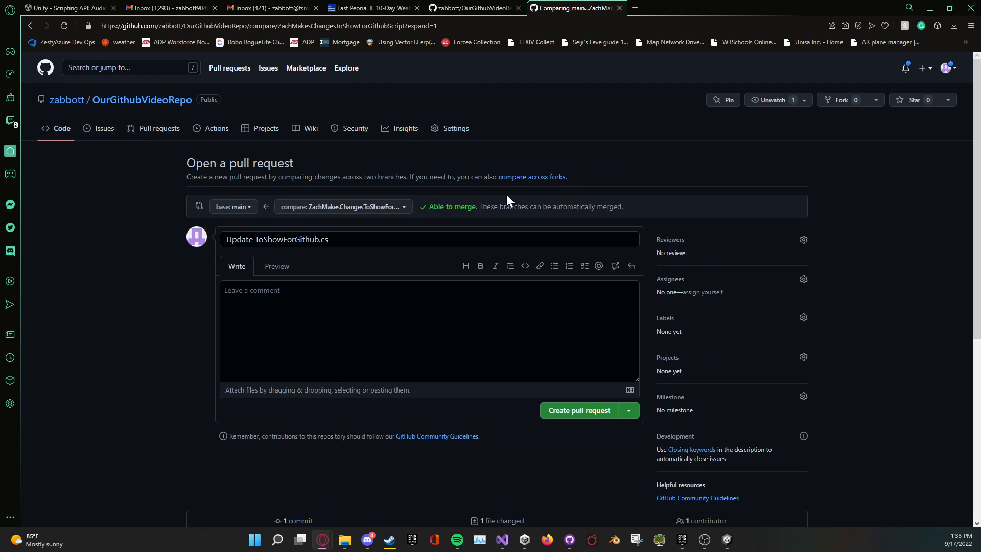
pyautogui.click(565, 411)
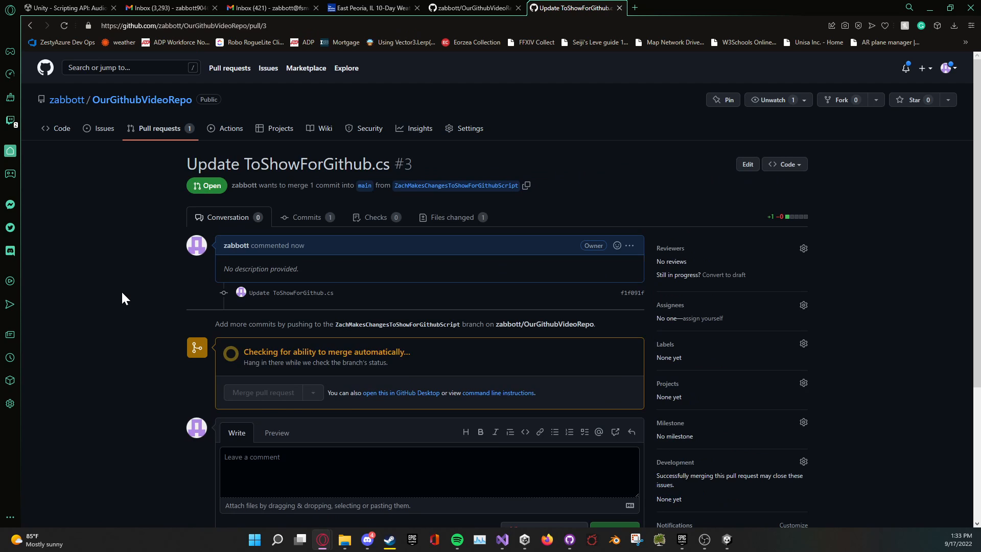
# - Merge the "Update ToShowForGithub.cs" pull request into main and delete its source branch
pyautogui.scroll(-1, 123, 298)
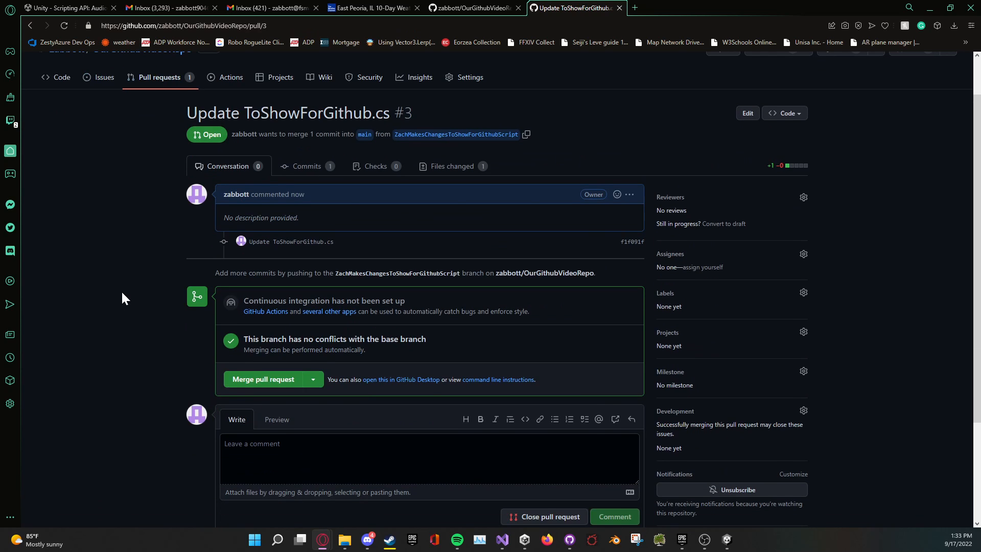
pyautogui.click(265, 387)
pyautogui.click(261, 375)
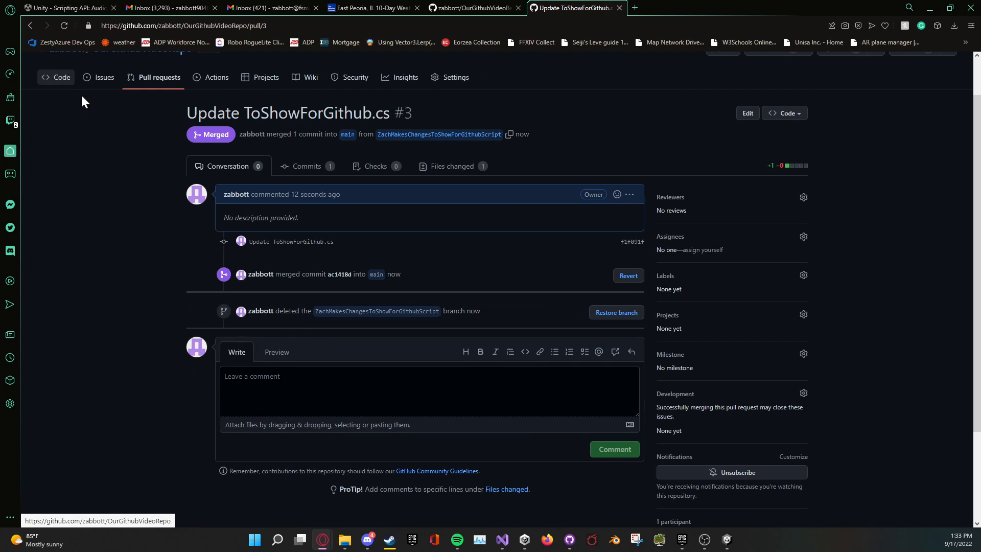
# - Switch to GitHub Desktop, change the current branch to main, and fetch and pull the merged commits from origin
pyautogui.click(569, 540)
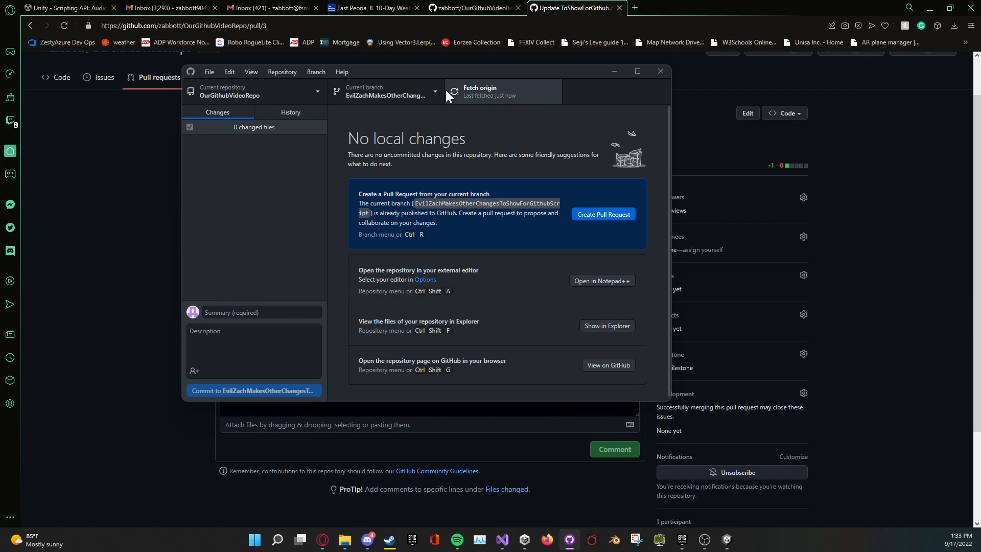
pyautogui.click(425, 90)
pyautogui.click(382, 91)
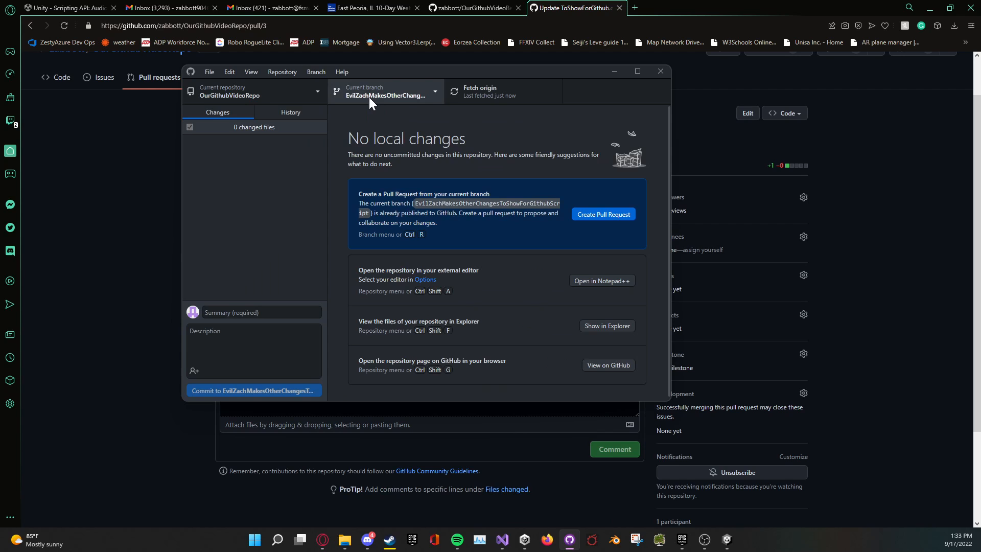
pyautogui.click(401, 92)
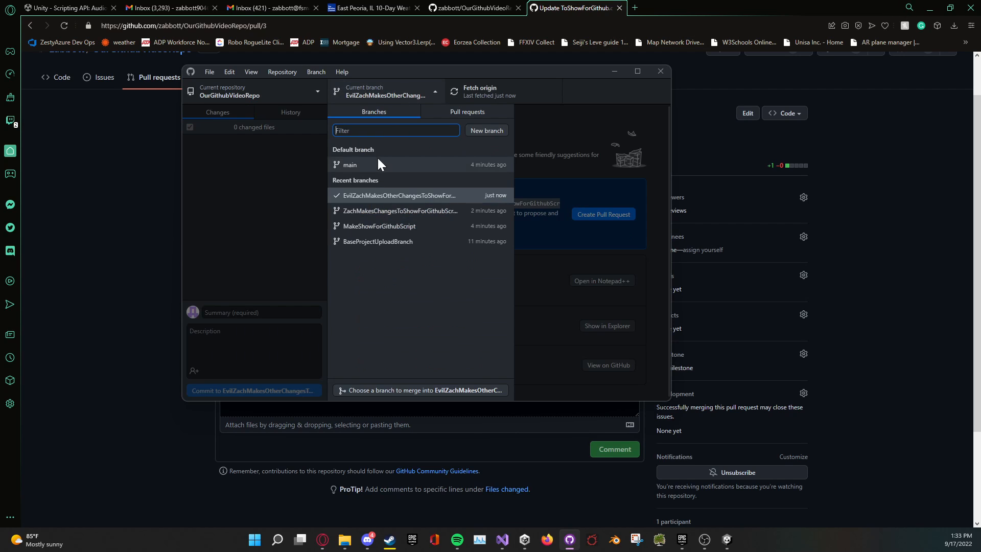
pyautogui.click(378, 164)
pyautogui.click(486, 97)
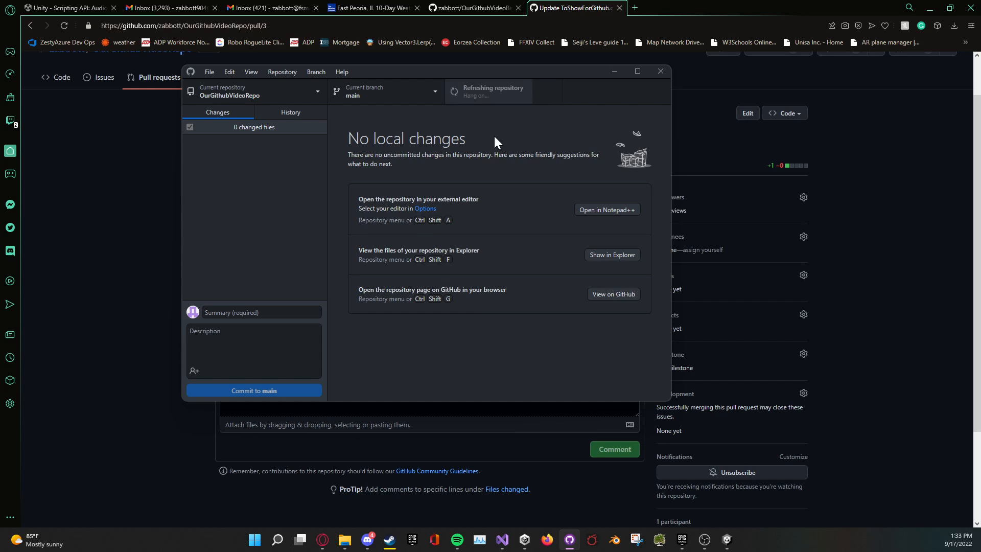
pyautogui.click(489, 97)
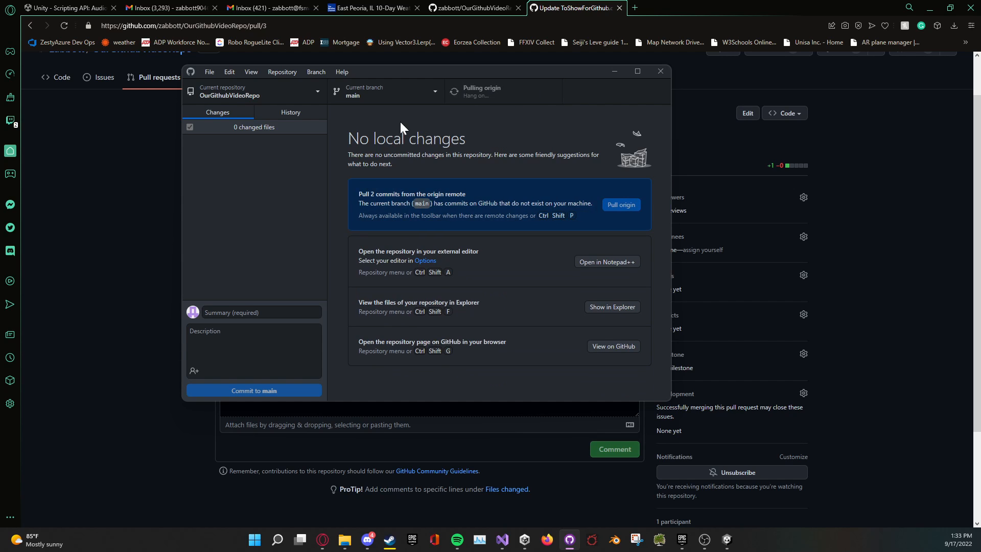
# - Switch back to the MakesOtherChangesToShowForGithubScript branch and merge main into it, closing the conflict resolution dialog
pyautogui.click(370, 93)
pyautogui.click(395, 194)
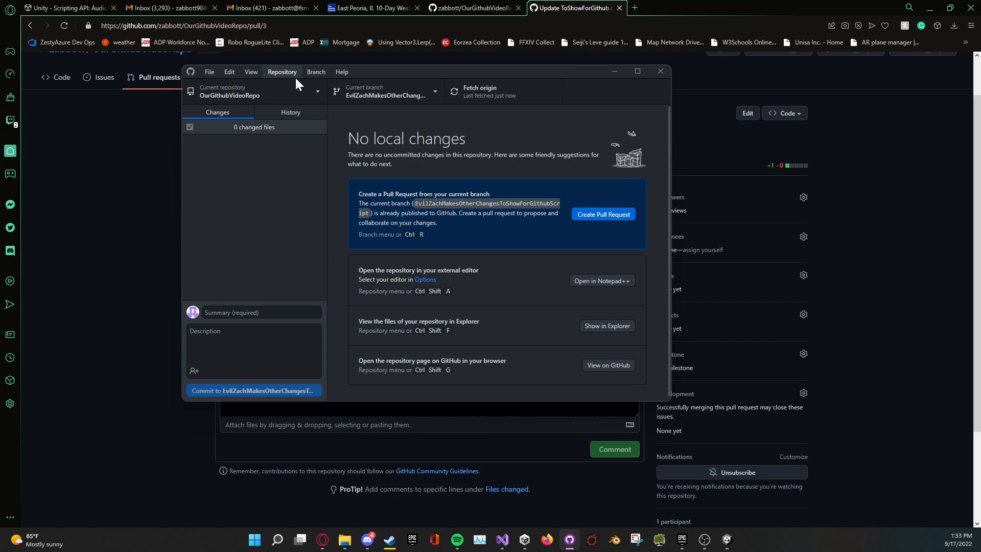
pyautogui.click(315, 76)
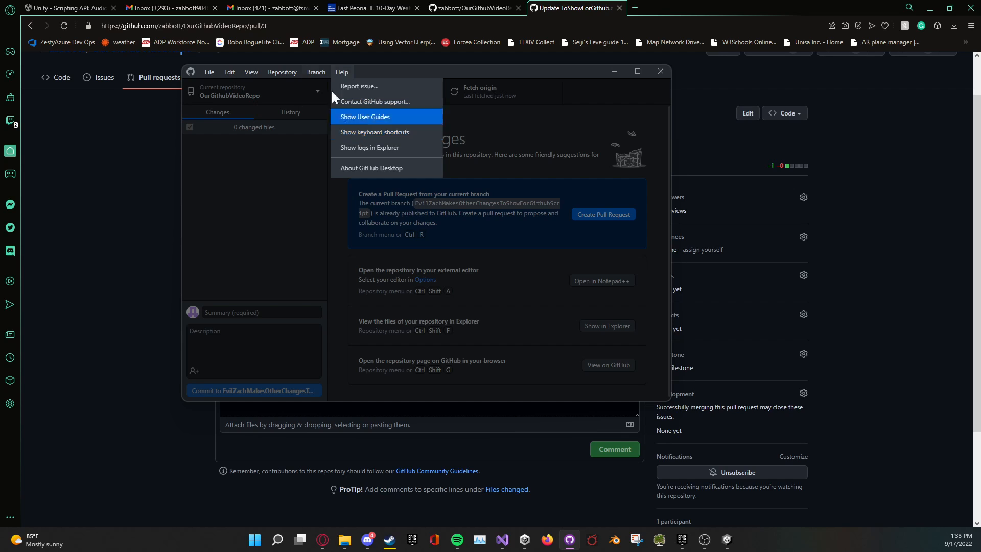
pyautogui.click(335, 174)
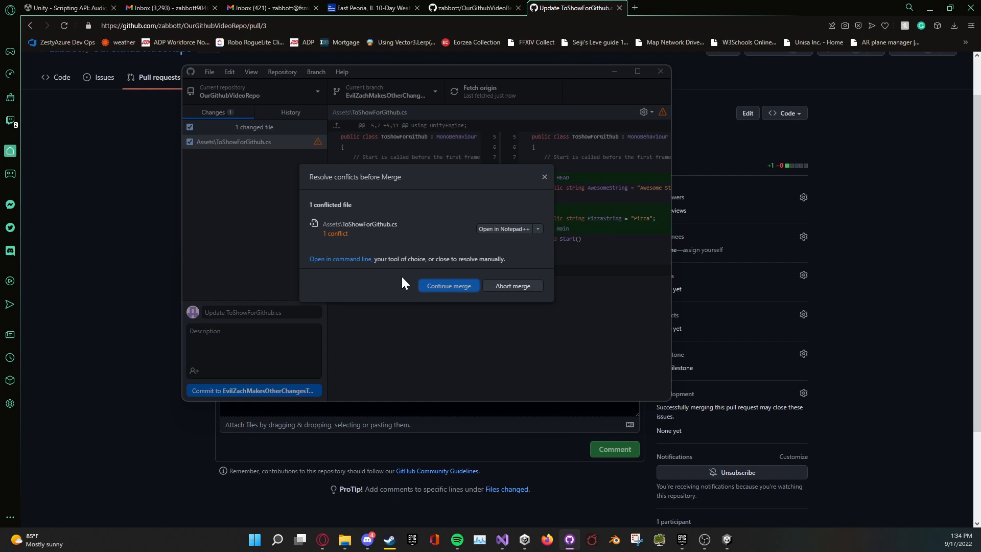
pyautogui.click(401, 335)
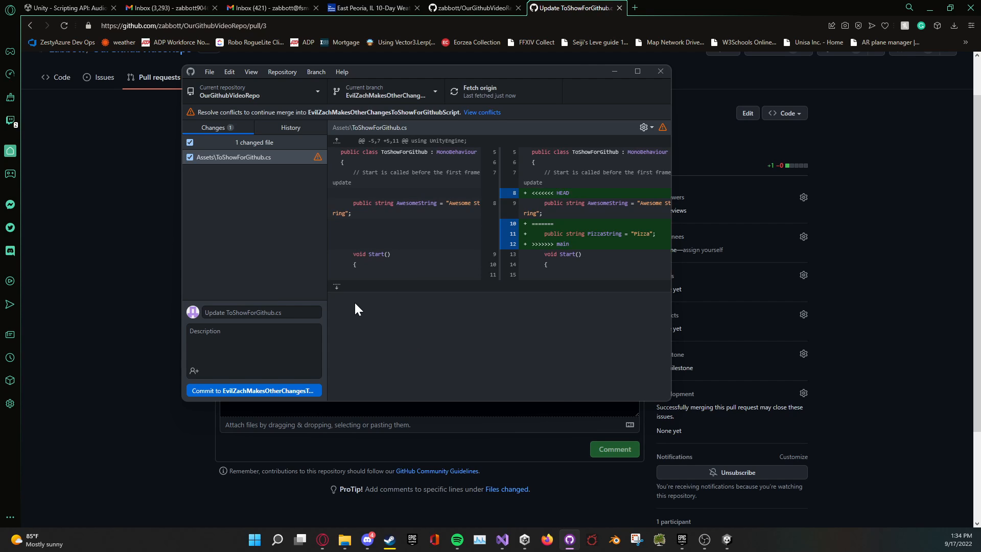
# - Examine the conflict markers in ToShowForGithub.cs in Visual Studio and open the file in the Merge Editor
pyautogui.click(502, 540)
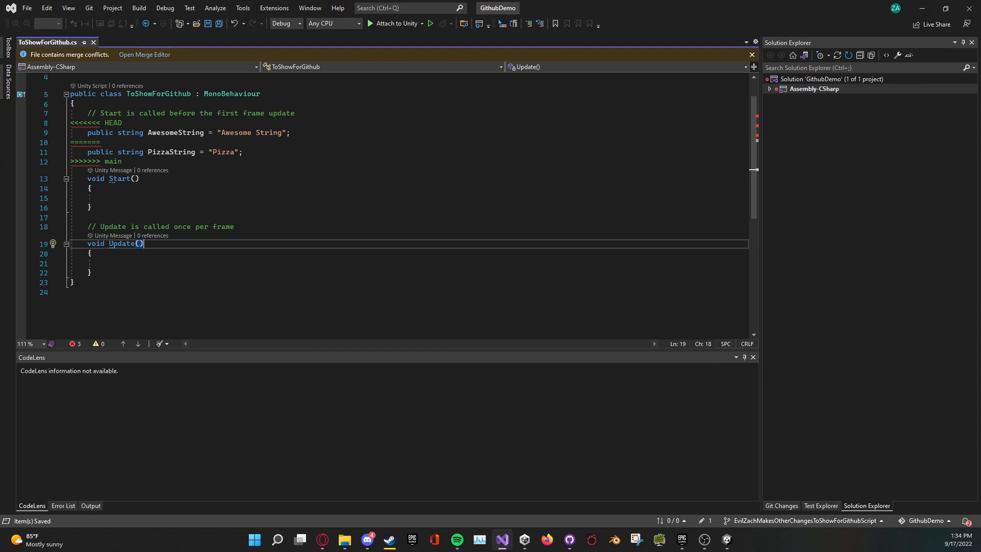
pyautogui.moveTo(122, 161); pyautogui.dragTo(70, 142)
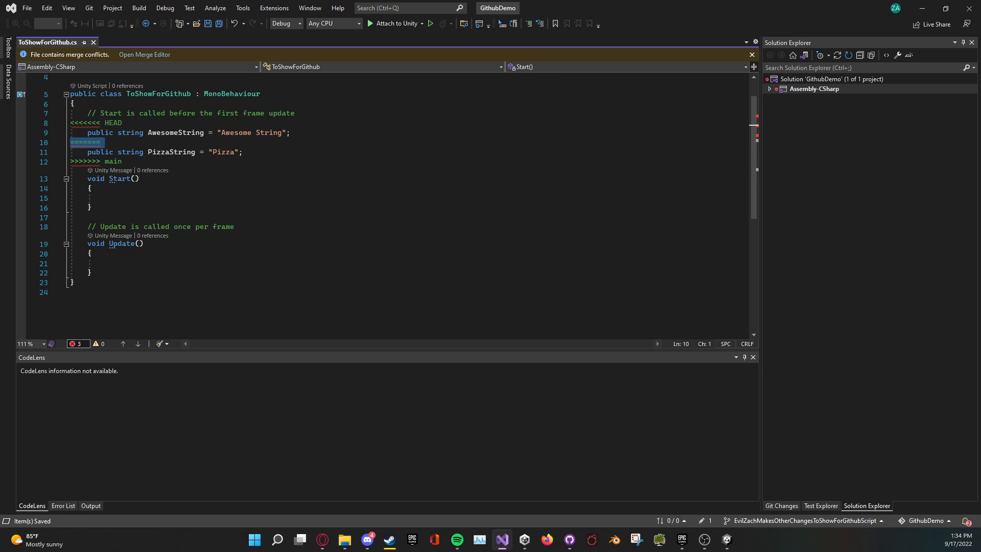
pyautogui.moveTo(124, 161); pyautogui.dragTo(70, 161)
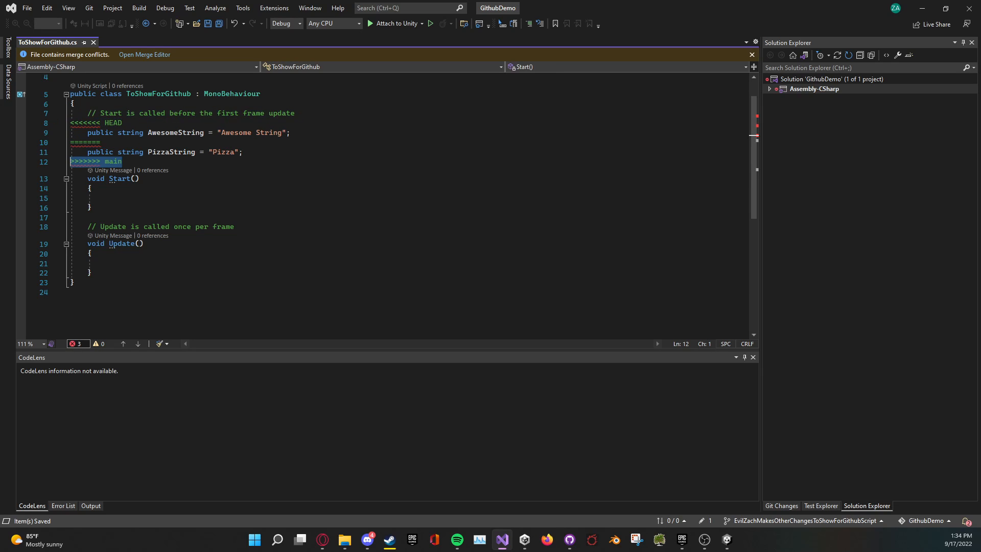
pyautogui.click(122, 161)
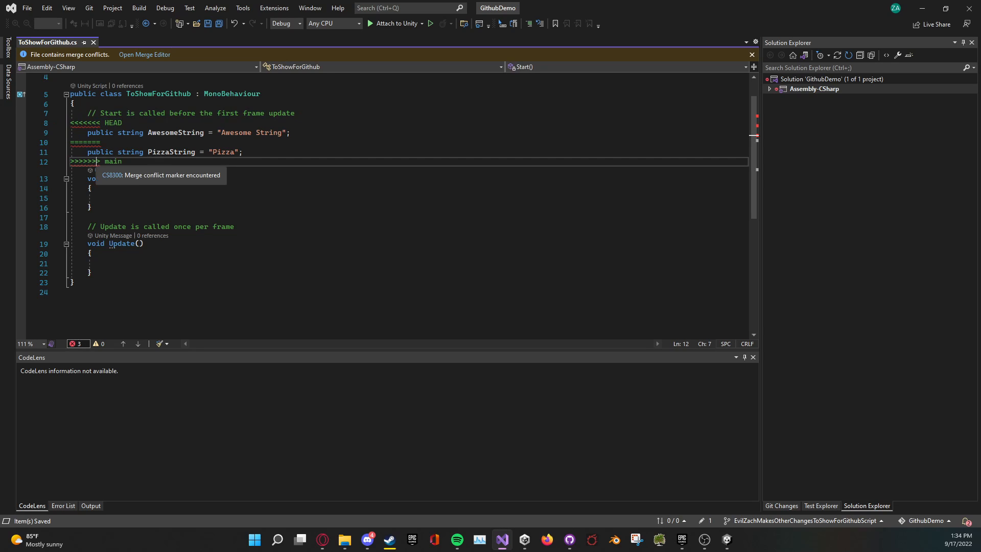
pyautogui.click(118, 124)
pyautogui.moveTo(123, 123); pyautogui.dragTo(70, 123)
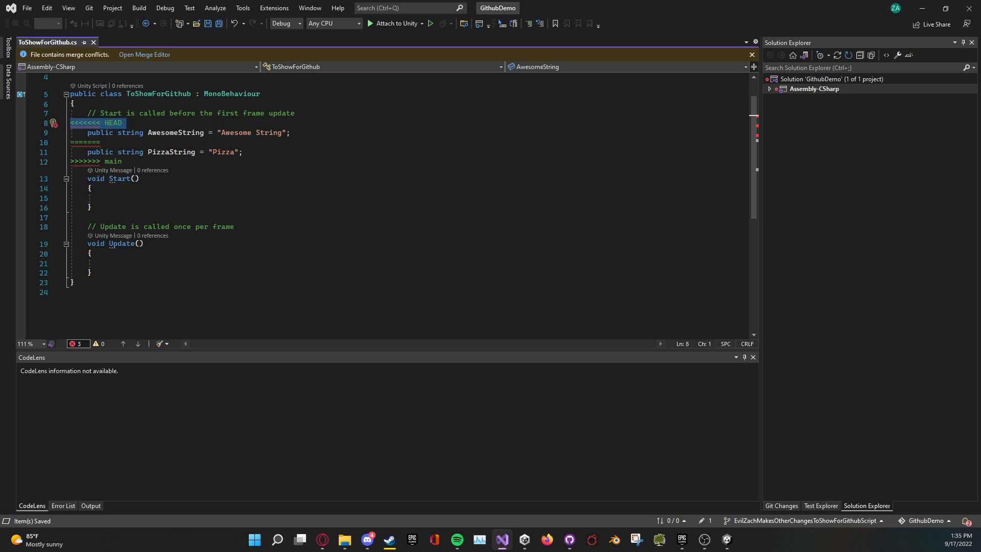
pyautogui.click(150, 55)
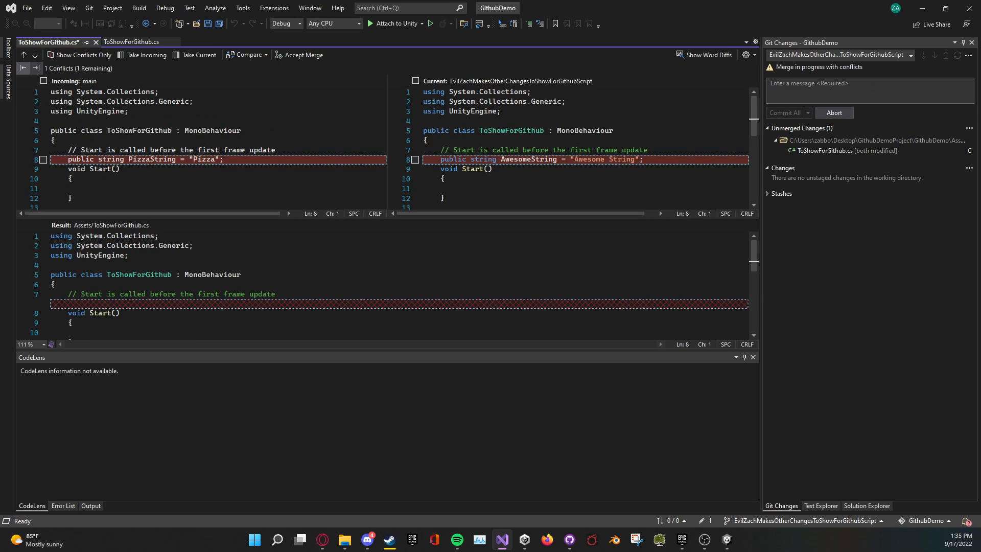
# - Resolve the ToShowForGithub.cs conflict by keeping both the incoming PizzaString line and the current AwesomeString line, and accept the merge
pyautogui.scroll(-1, 394, 265)
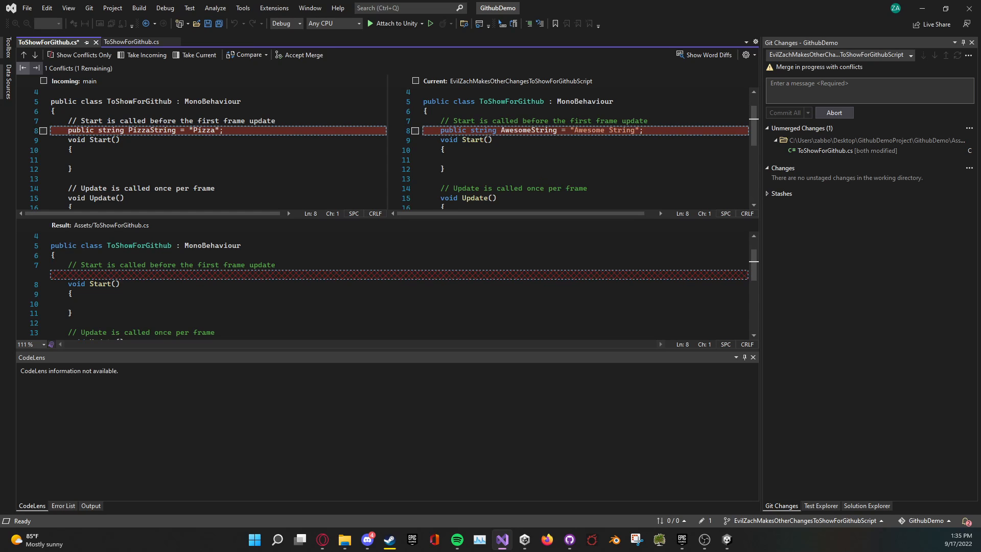
pyautogui.click(417, 130)
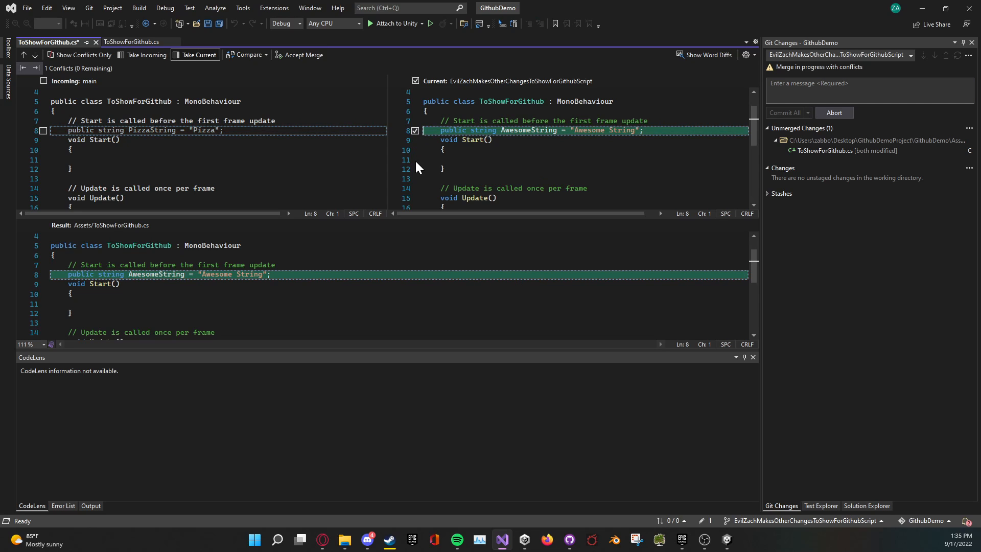
pyautogui.click(415, 132)
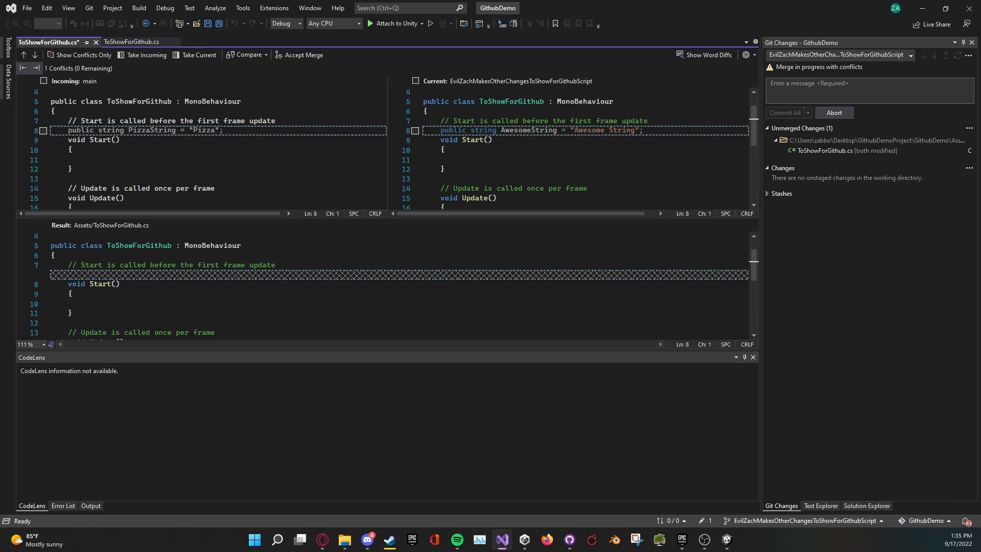
pyautogui.click(44, 130)
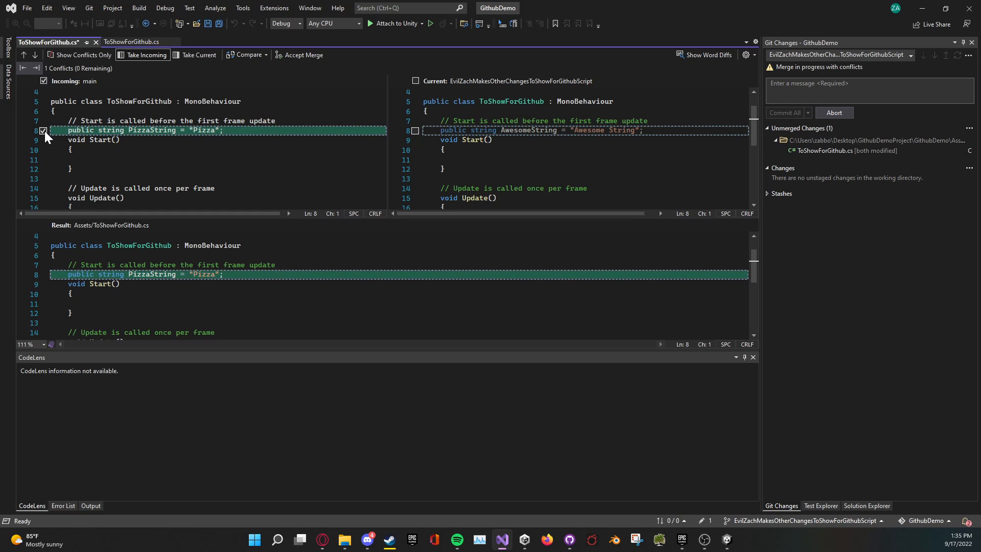
pyautogui.click(414, 131)
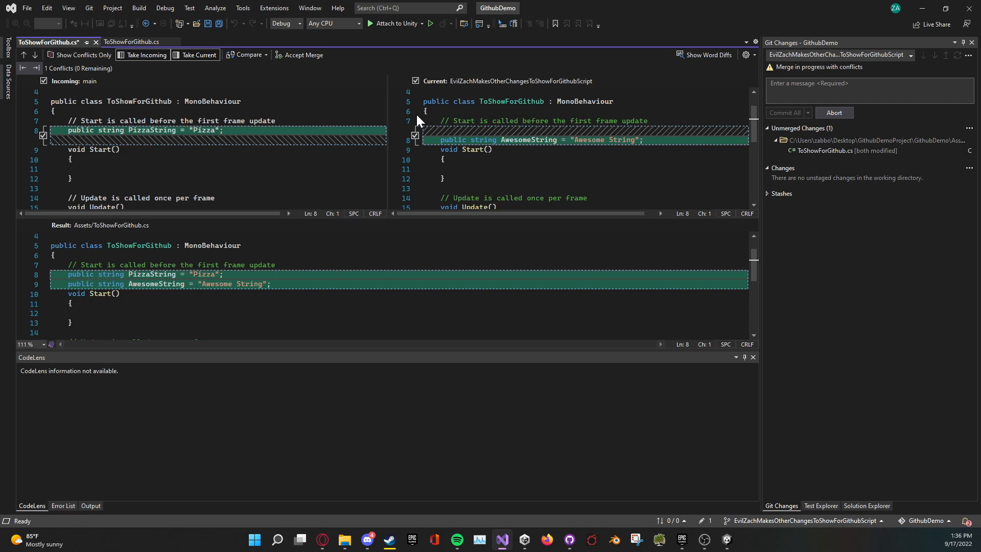
pyautogui.click(494, 150)
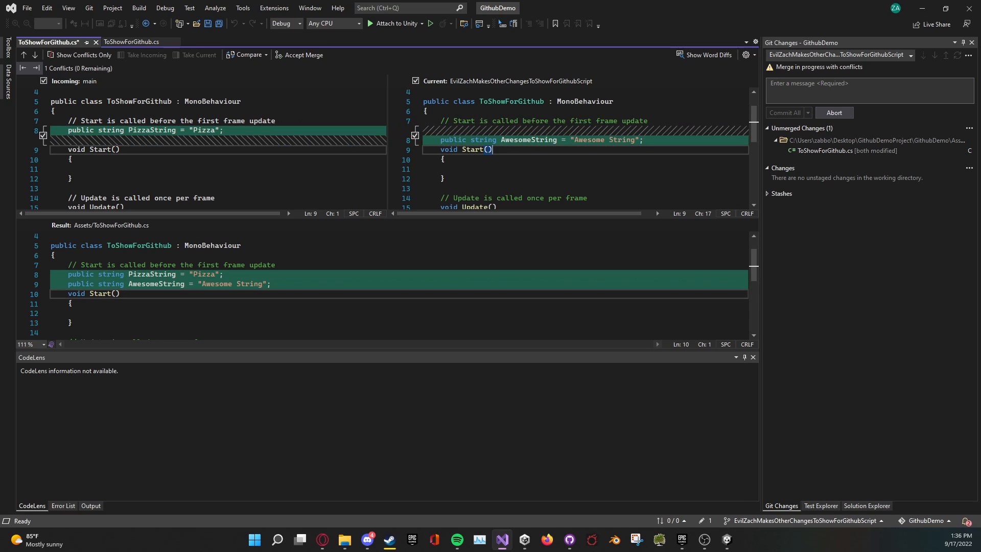
pyautogui.click(300, 56)
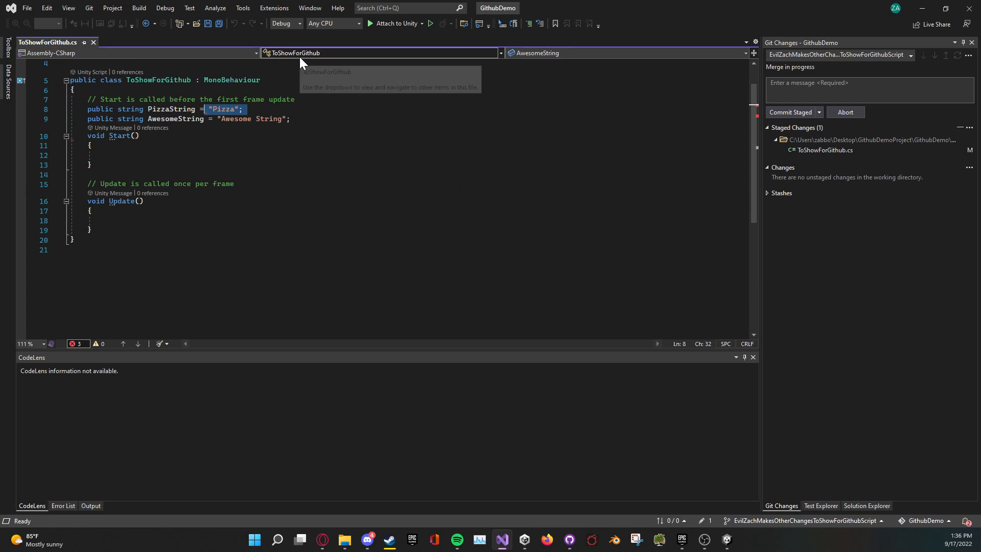
pyautogui.moveTo(244, 109); pyautogui.dragTo(74, 100)
pyautogui.click(244, 110)
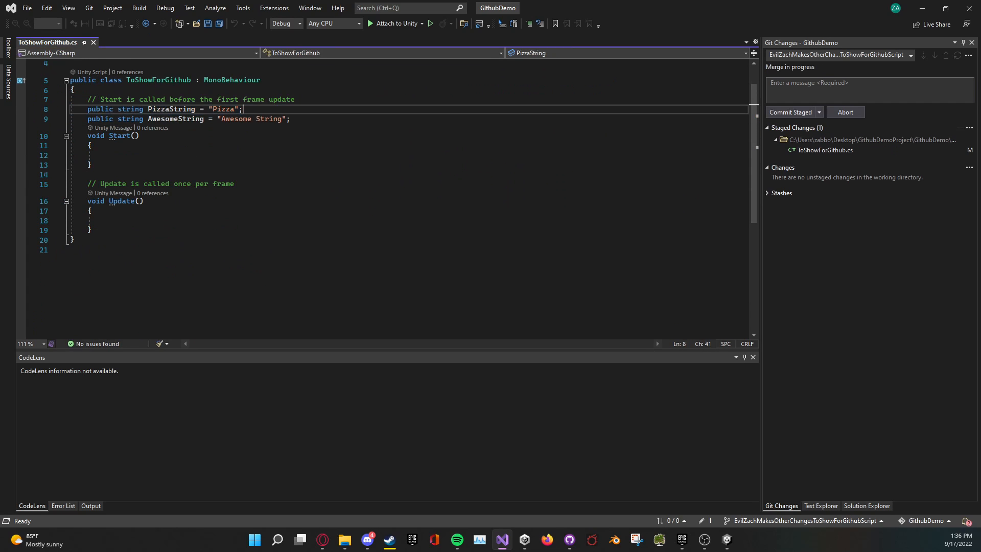
pyautogui.moveTo(291, 119); pyautogui.dragTo(75, 100)
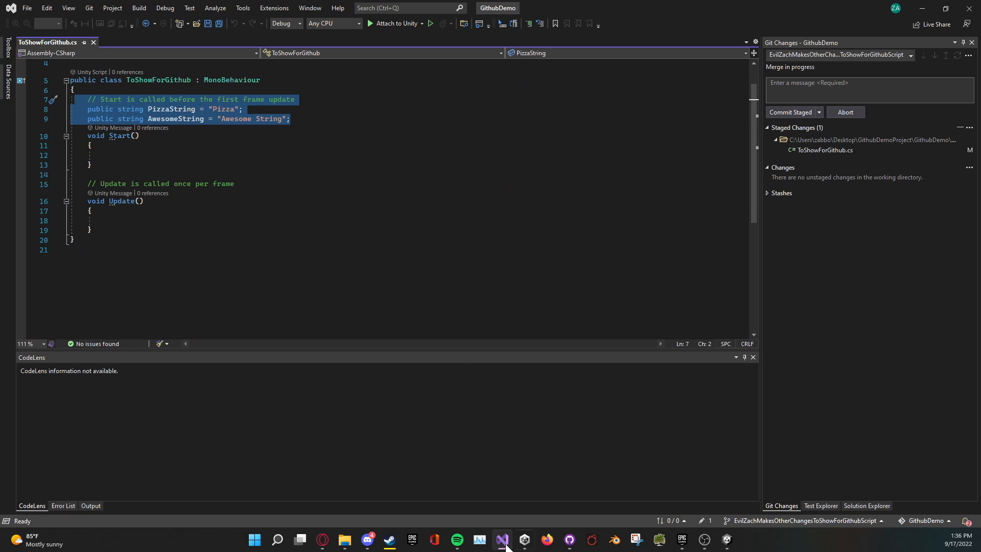
pyautogui.click(132, 109)
pyautogui.click(164, 118)
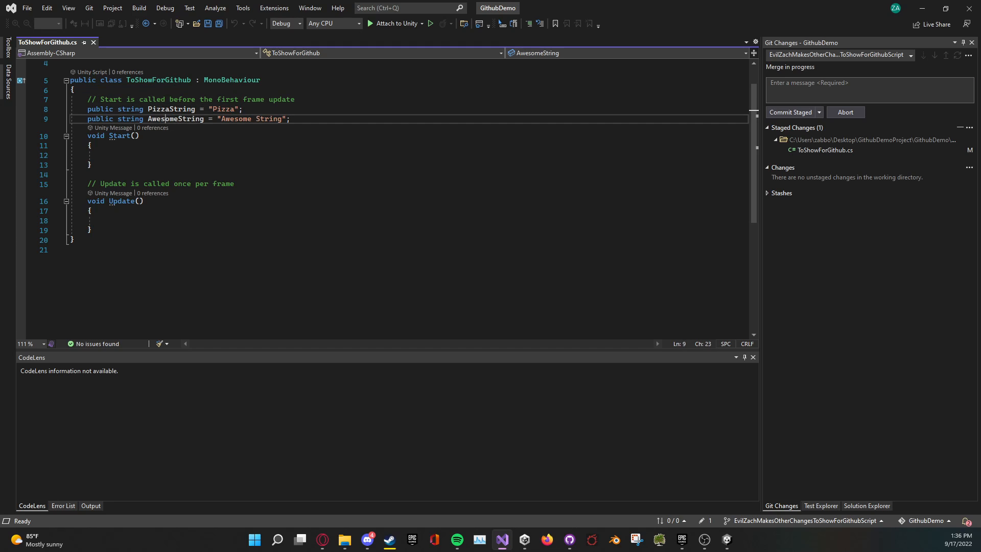
# - Switch to GitHub Desktop, continue the merge of main into the MakesOtherChangesToShowForGithubScript branch, and push the commits to origin
pyautogui.click(570, 539)
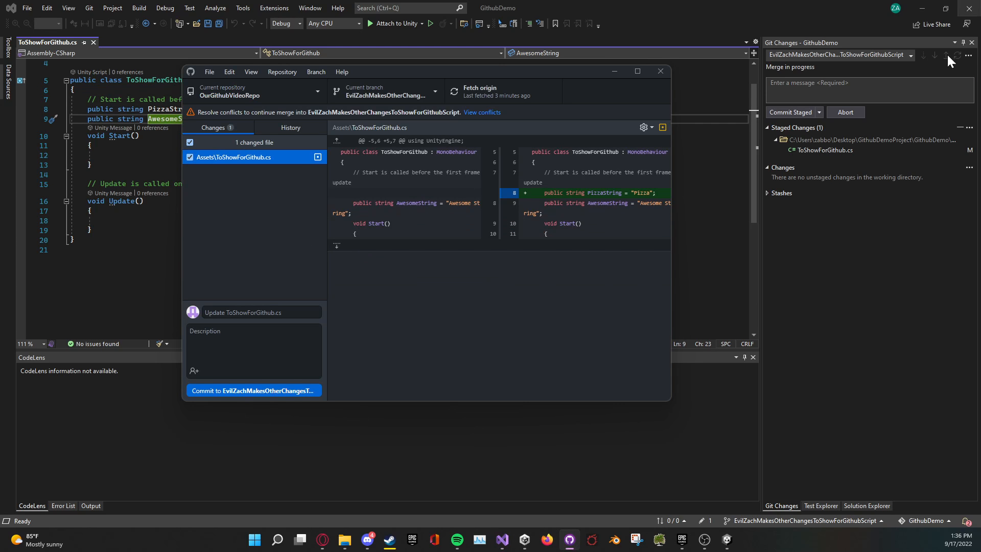
pyautogui.click(725, 542)
pyautogui.click(578, 274)
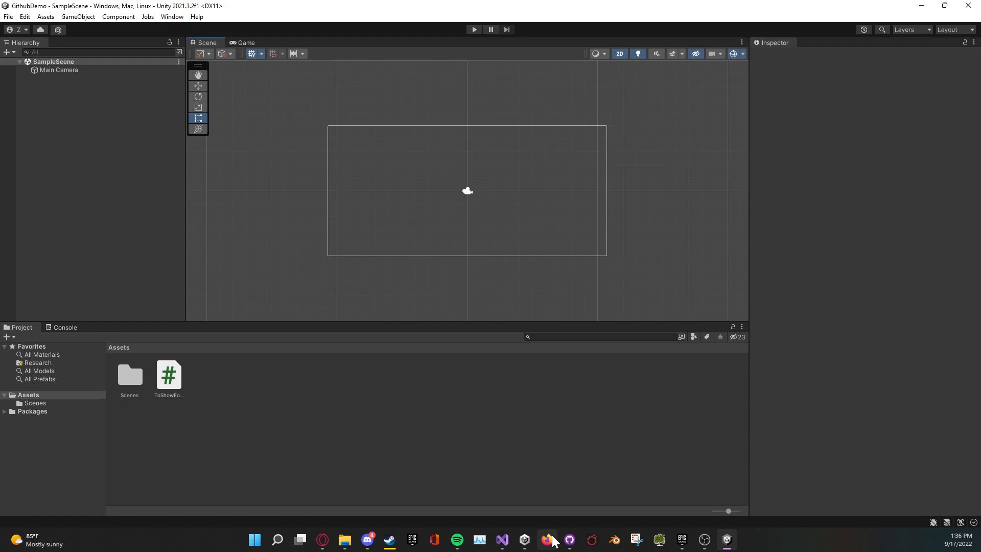
pyautogui.click(570, 540)
pyautogui.click(421, 258)
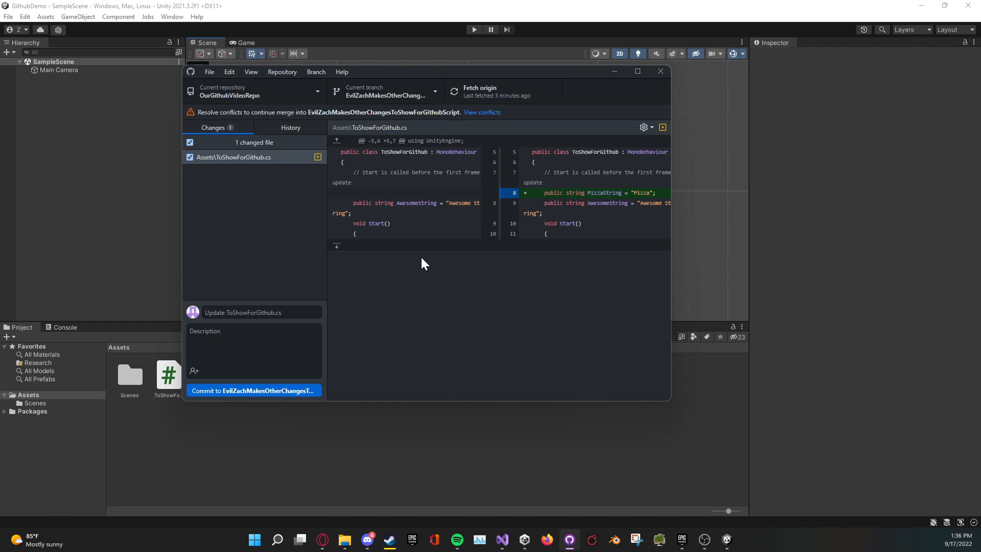
pyautogui.click(483, 111)
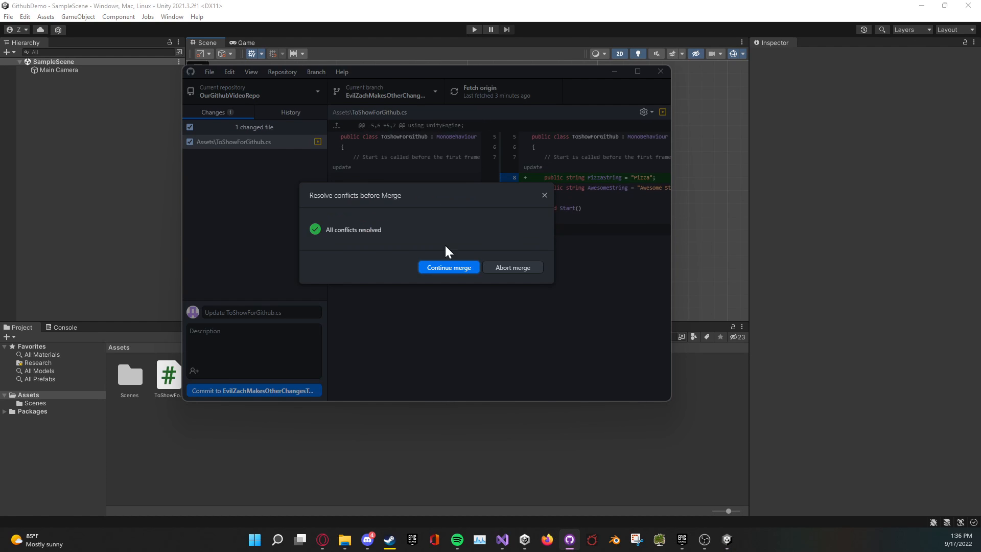
pyautogui.click(449, 269)
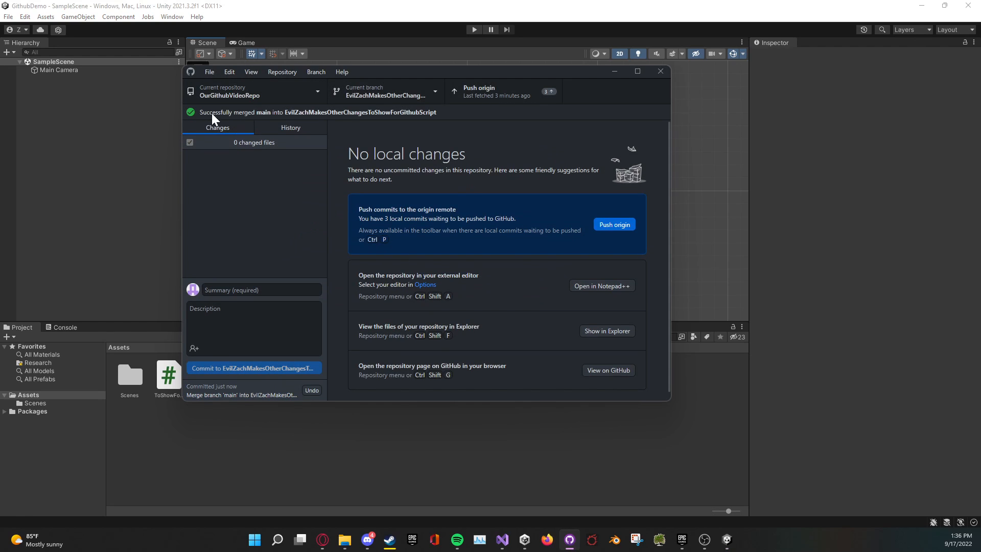
pyautogui.click(517, 99)
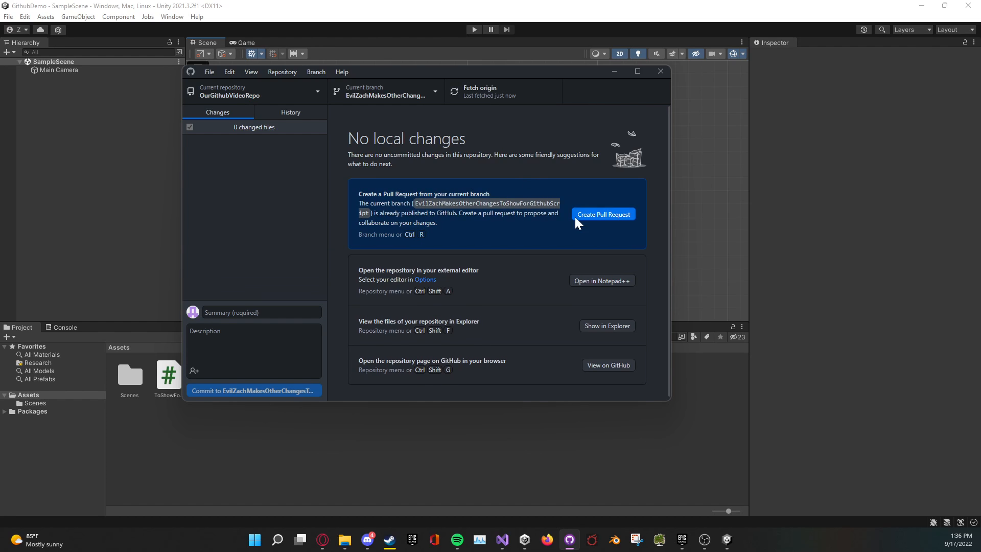
# - Create a pull request on GitHub from the MakesOtherChangesToShowForGithubScript branch into main with the suggested title, and merge it
pyautogui.click(585, 215)
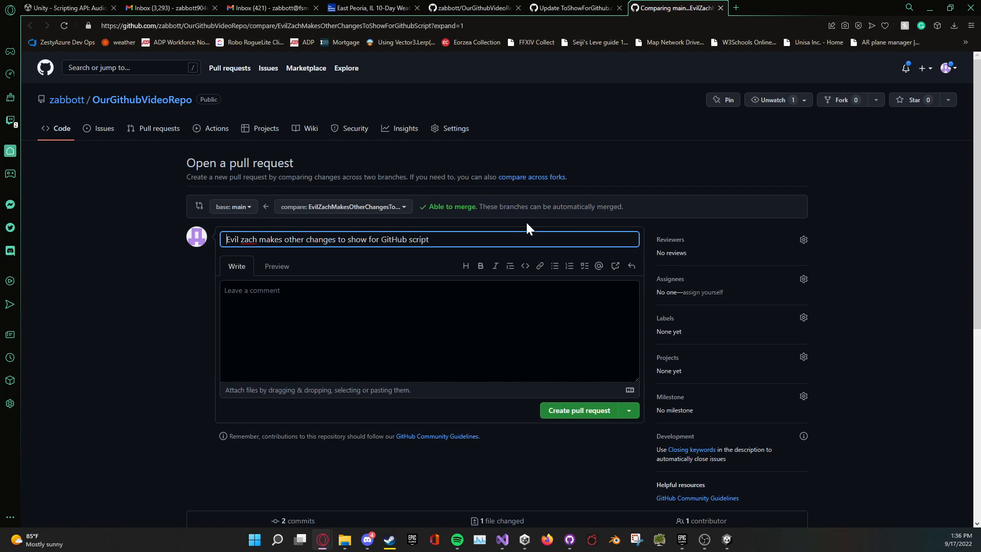
pyautogui.click(558, 406)
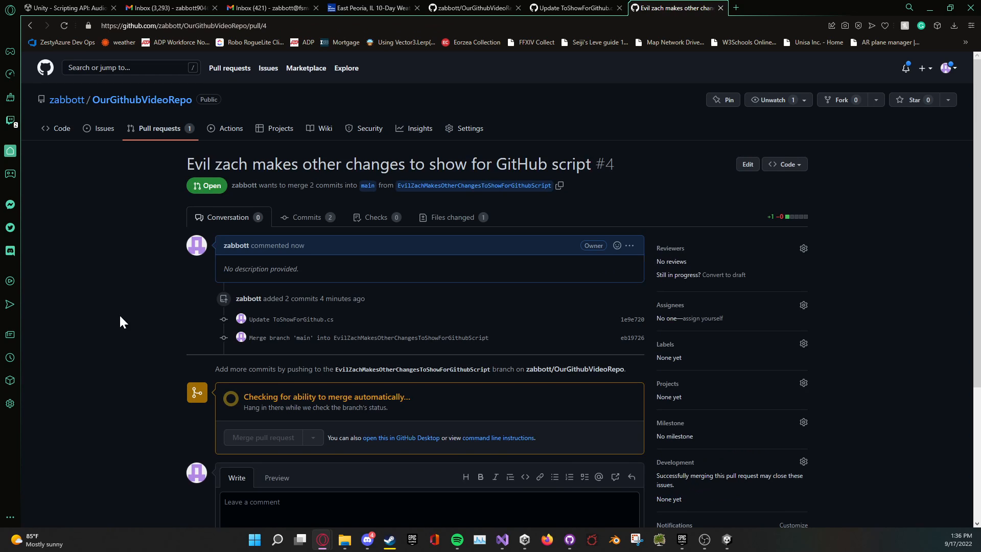
pyautogui.scroll(-1, 89, 328)
pyautogui.scroll(-2, 89, 328)
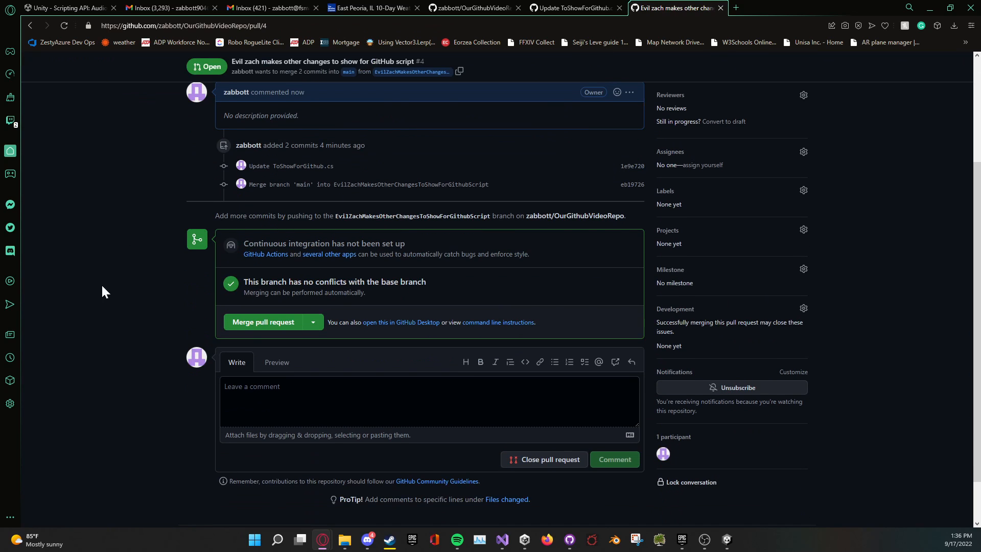
pyautogui.click(257, 325)
pyautogui.click(278, 320)
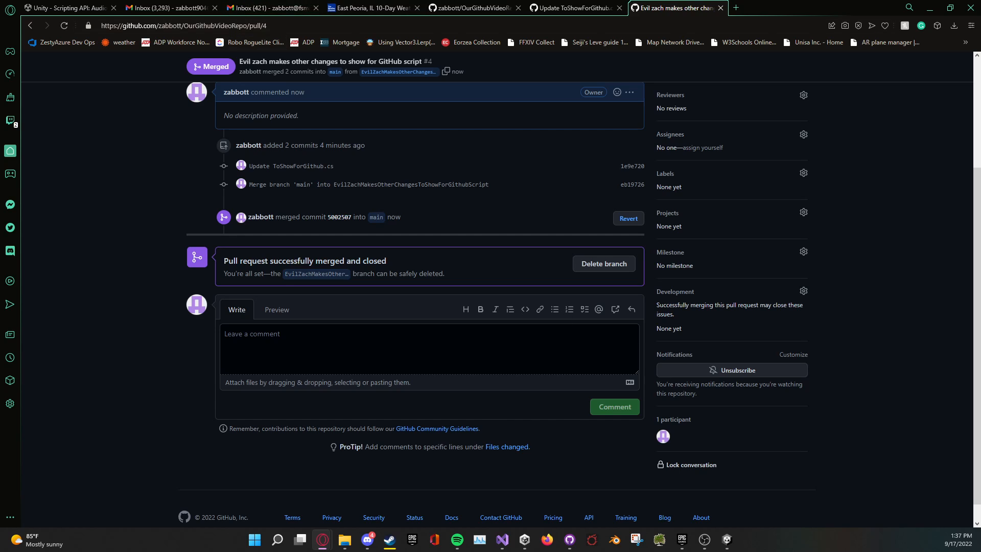
# - Switch back to GitHub Desktop, change the current branch to main, and minimize the window to return to Unity
pyautogui.click(728, 540)
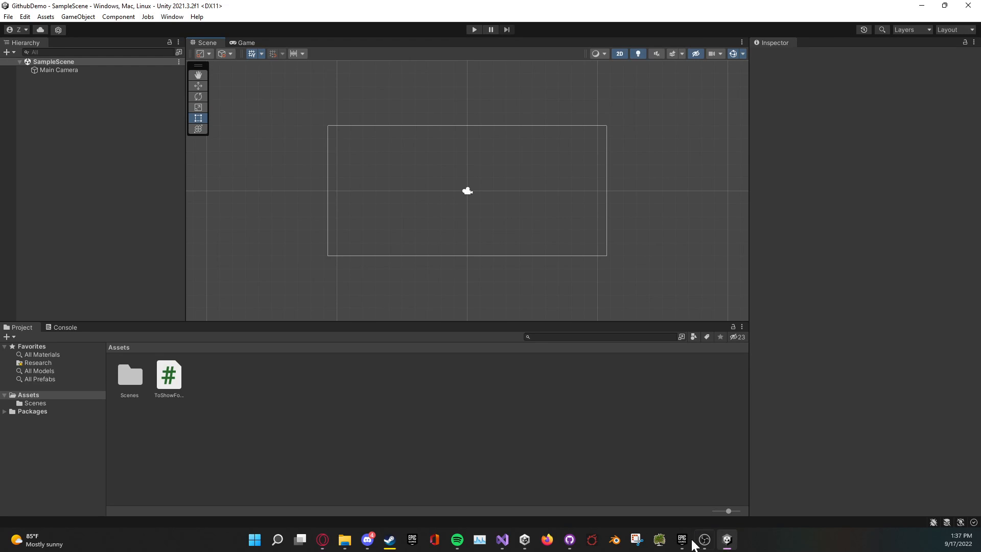
pyautogui.click(570, 540)
pyautogui.click(393, 94)
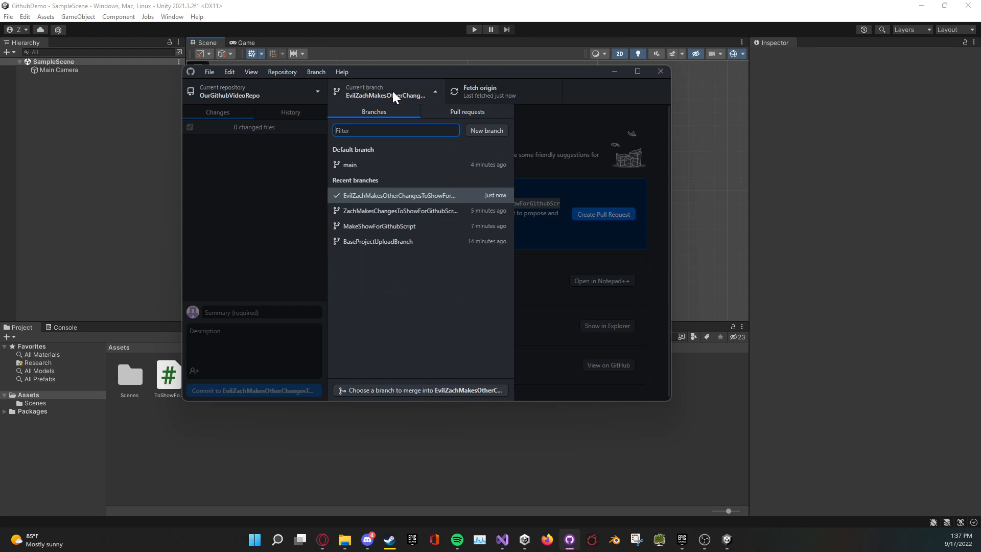
pyautogui.click(381, 163)
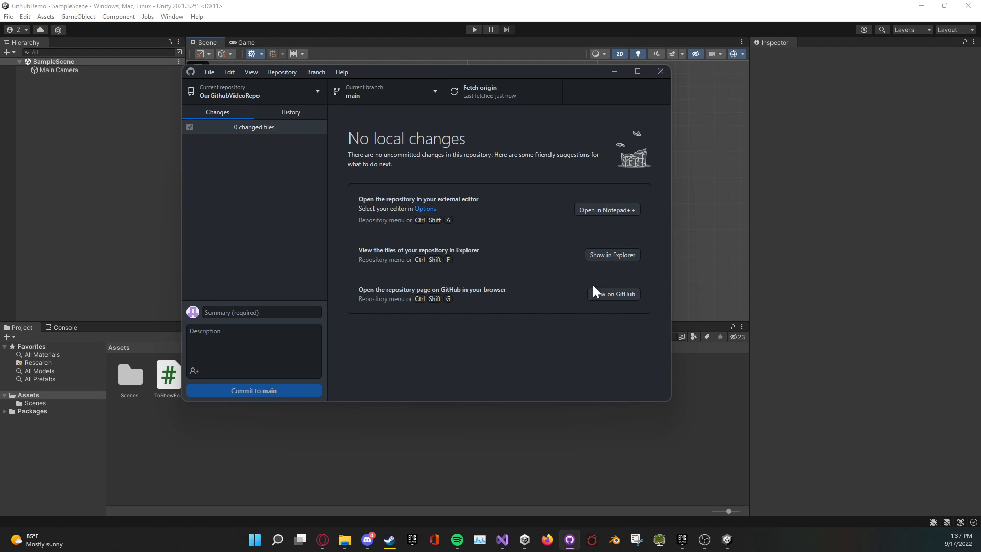
pyautogui.click(614, 71)
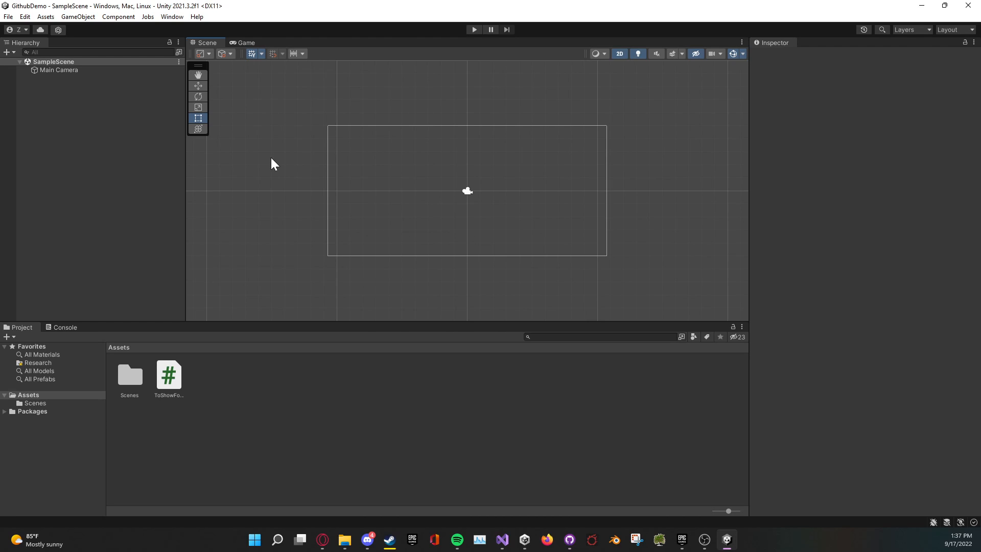
pyautogui.click(103, 141)
pyautogui.click(705, 542)
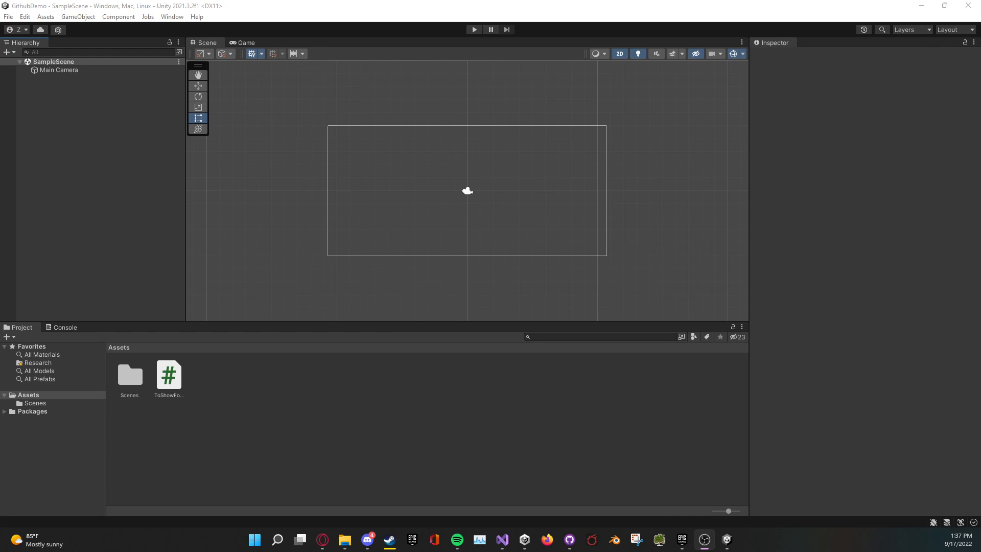